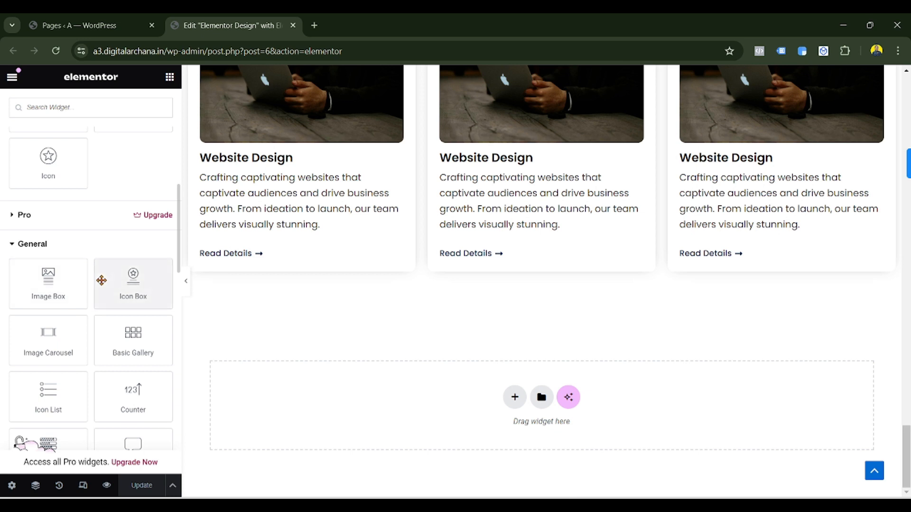
- Add a new Flexbox container with a single vertical column below the Website Design project cards
scroll(105, 280, down, 1)
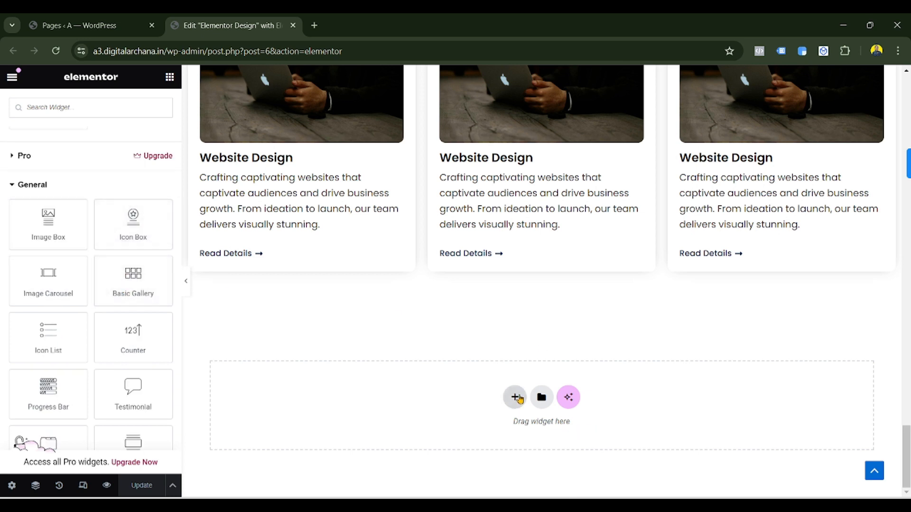
click(513, 400)
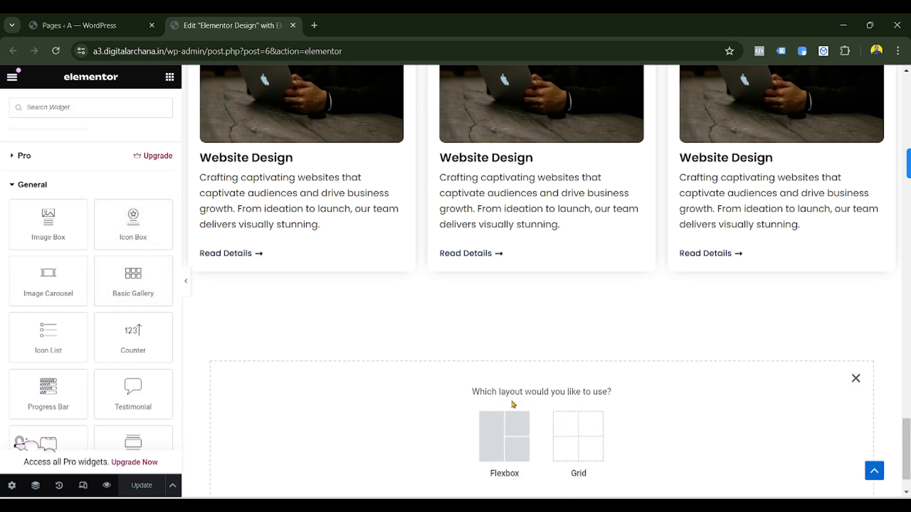
scroll(505, 418, down, 1)
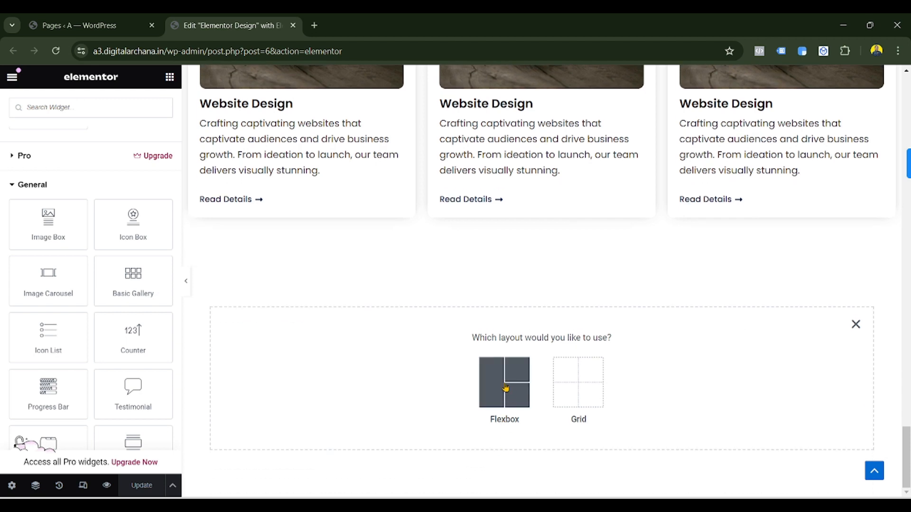
click(504, 385)
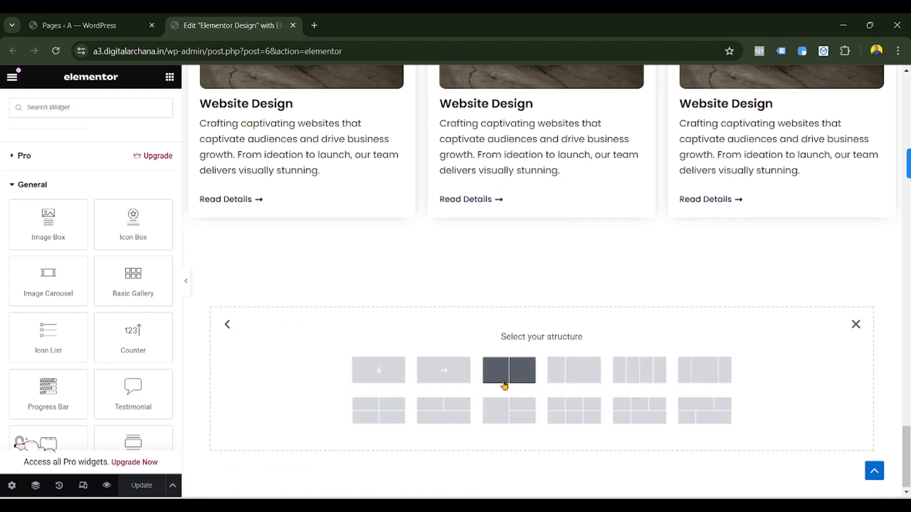
click(377, 377)
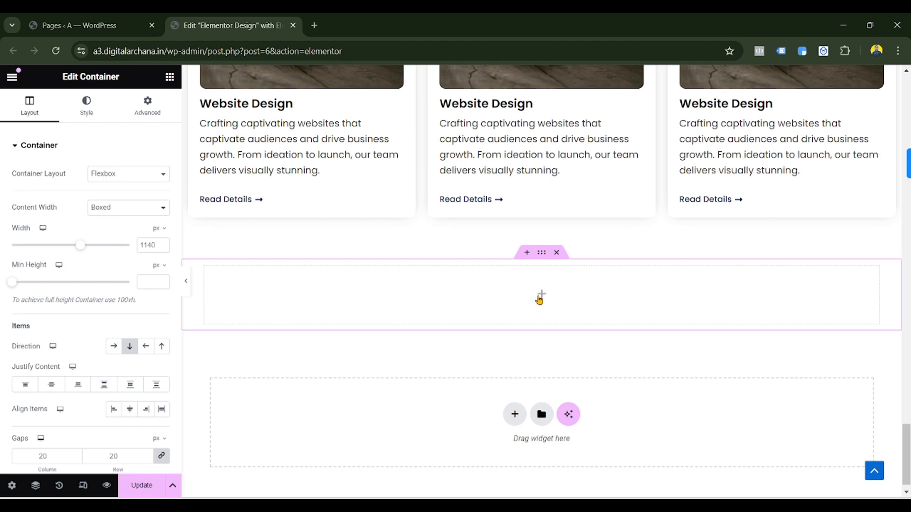
- Unlink the new container's padding values and set its top and bottom padding to 60 px
click(146, 119)
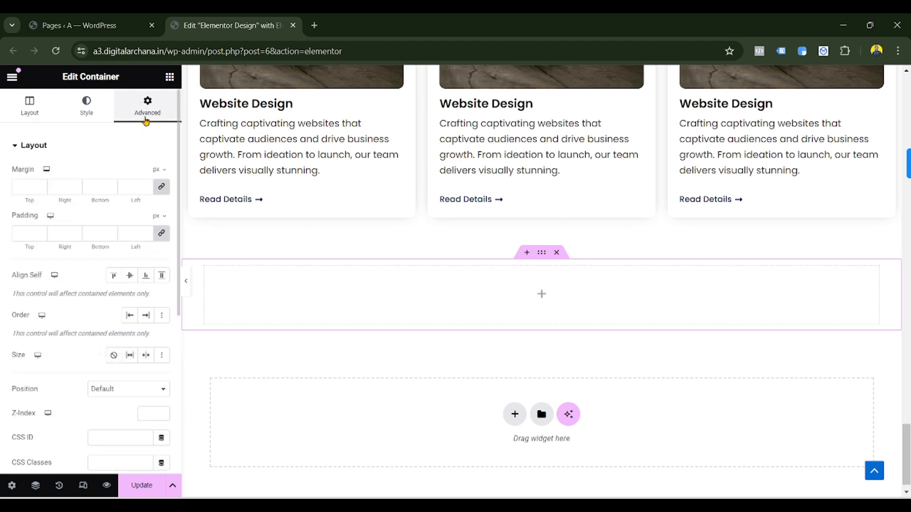
click(162, 235)
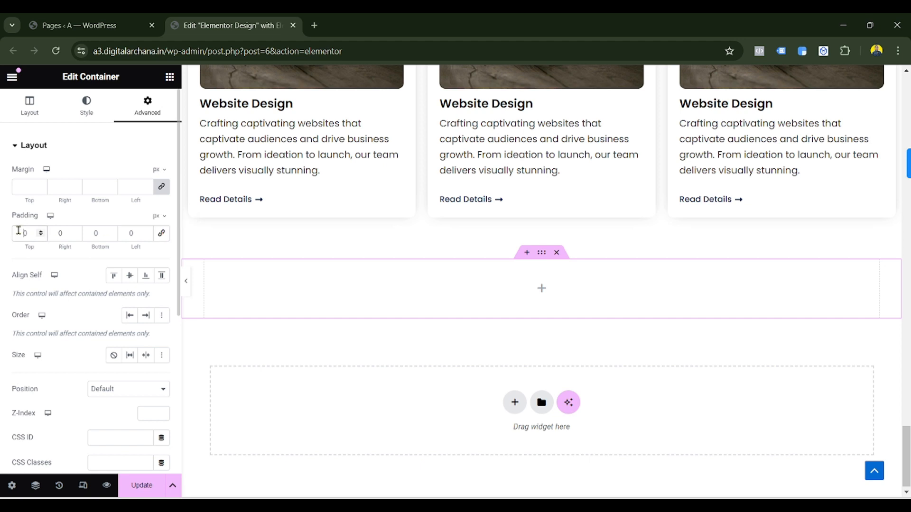
text(6)
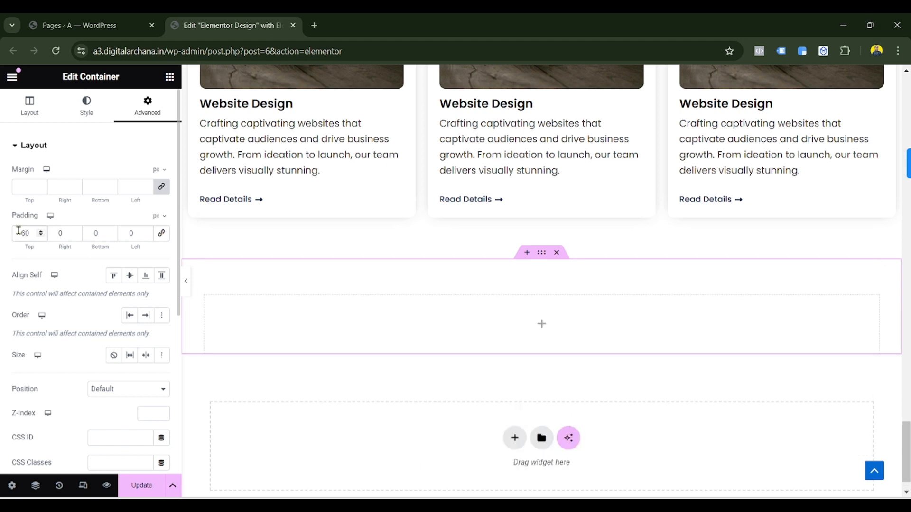
click(85, 233)
text(6)
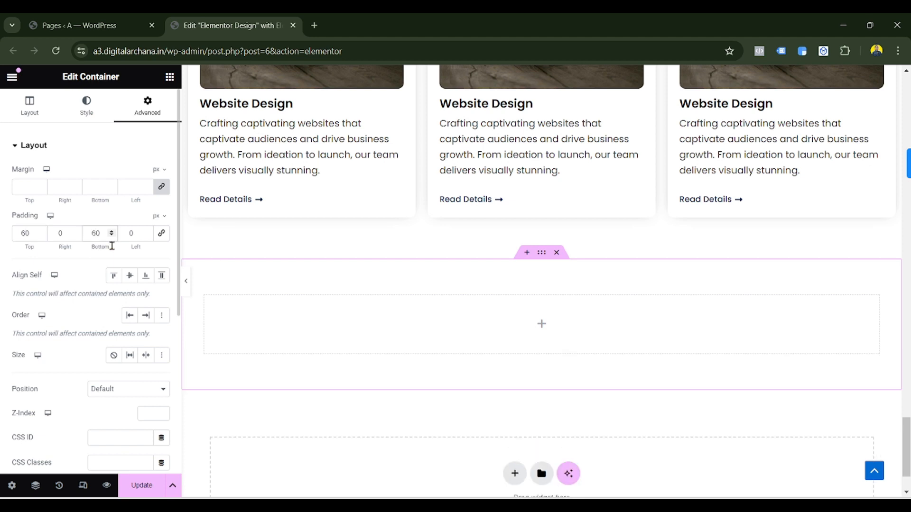
- Add a Heading widget to the empty container and set its title to "Experience Our Gallery"
click(541, 326)
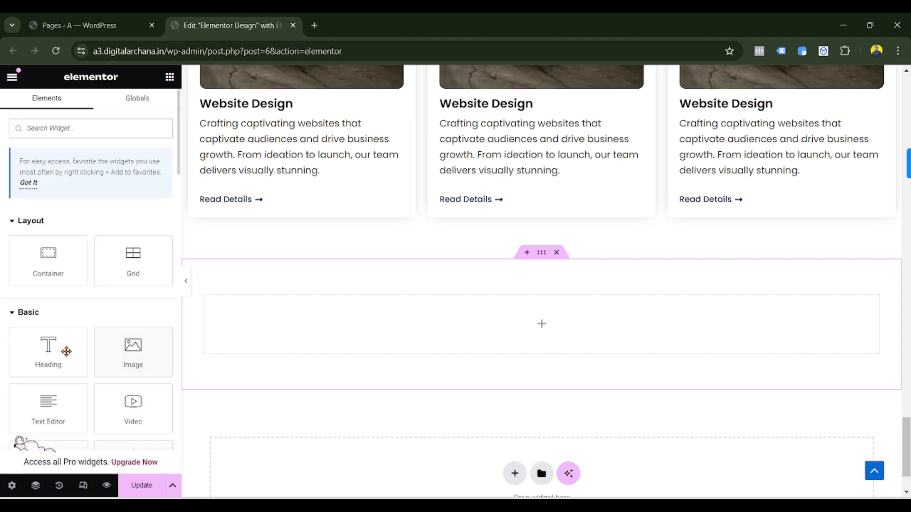
drag(67, 350, 502, 325)
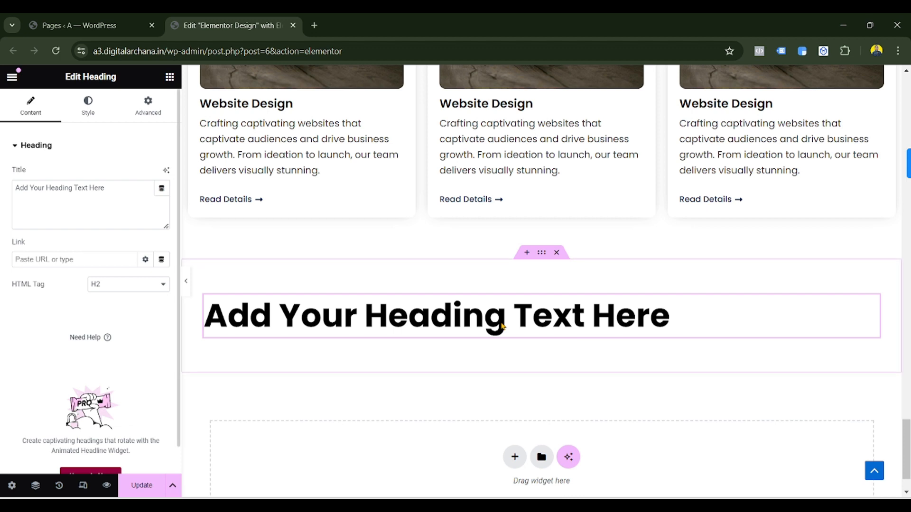
drag(116, 197, 1, 201)
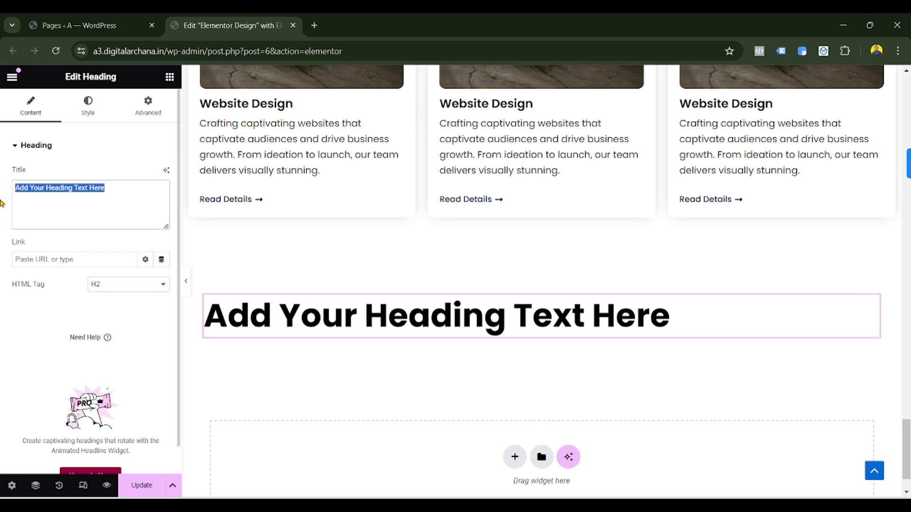
text(V)
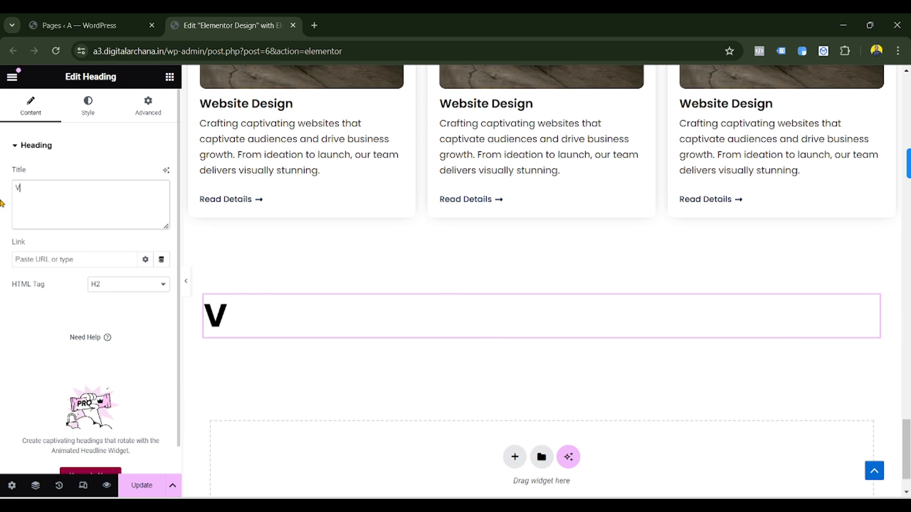
key(BackSpace)
text(Exp)
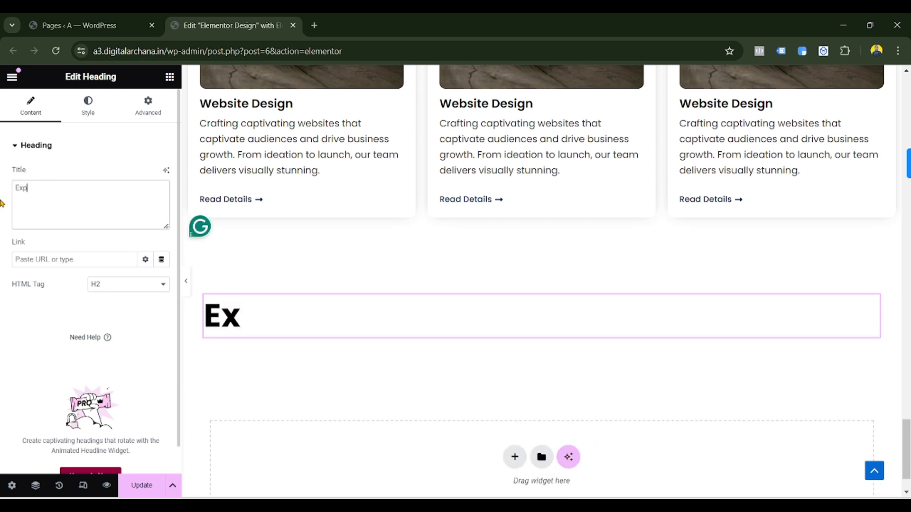
text(erie)
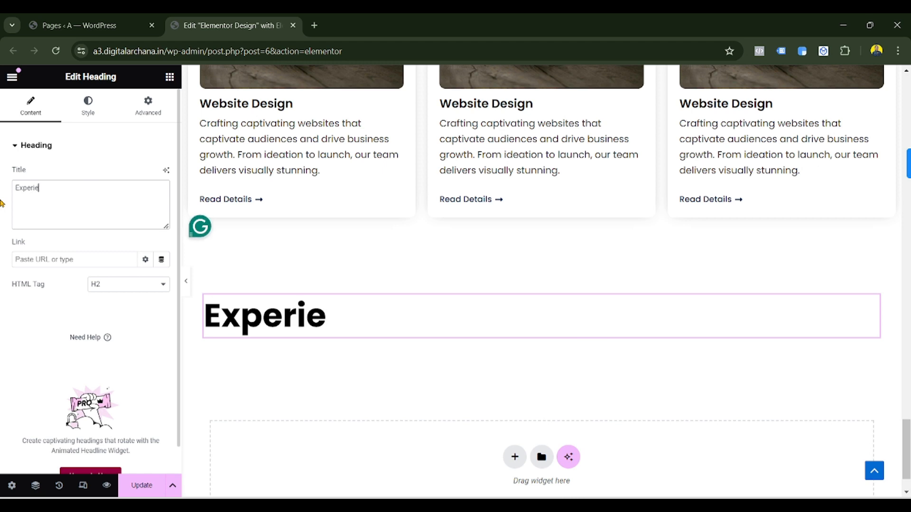
text(nce Ou)
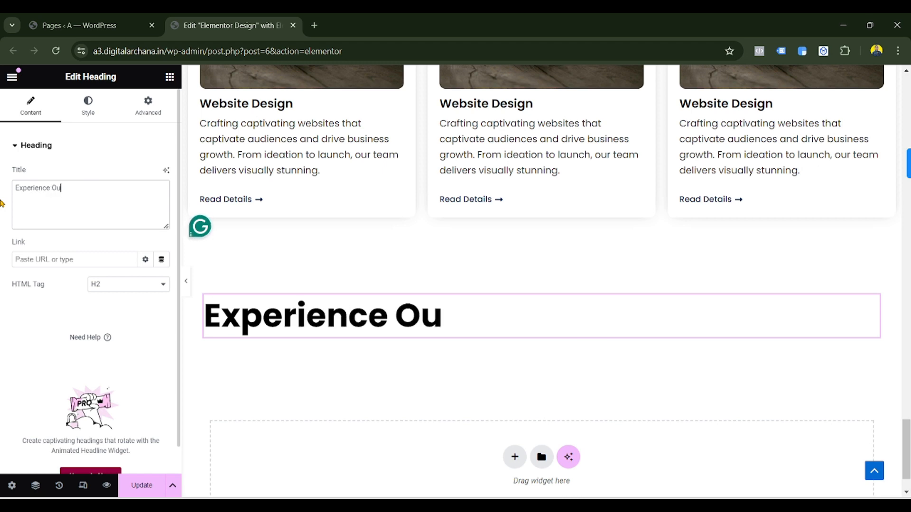
text(r Gallery)
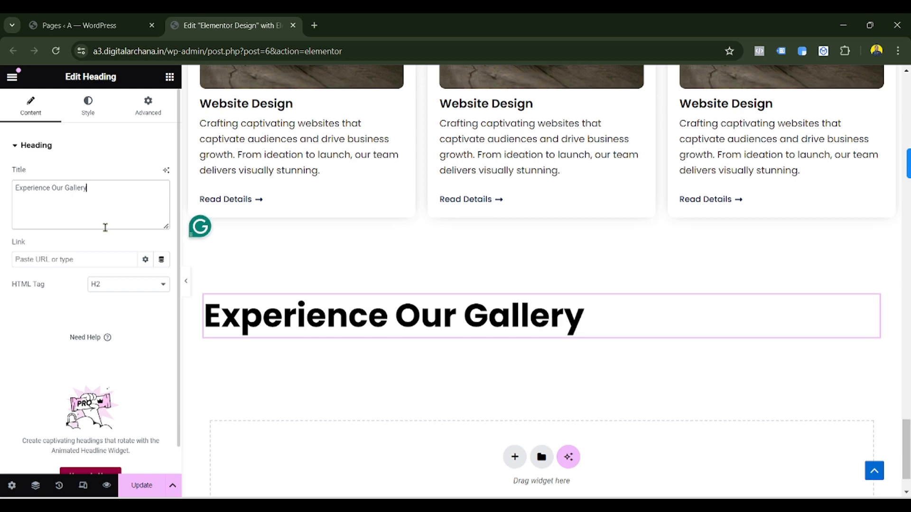
- Copy the "Our Recent Latest Projects" heading and paste its style onto the "Experience Our Gallery" heading
scroll(449, 280, up, 3)
scroll(449, 280, up, 3)
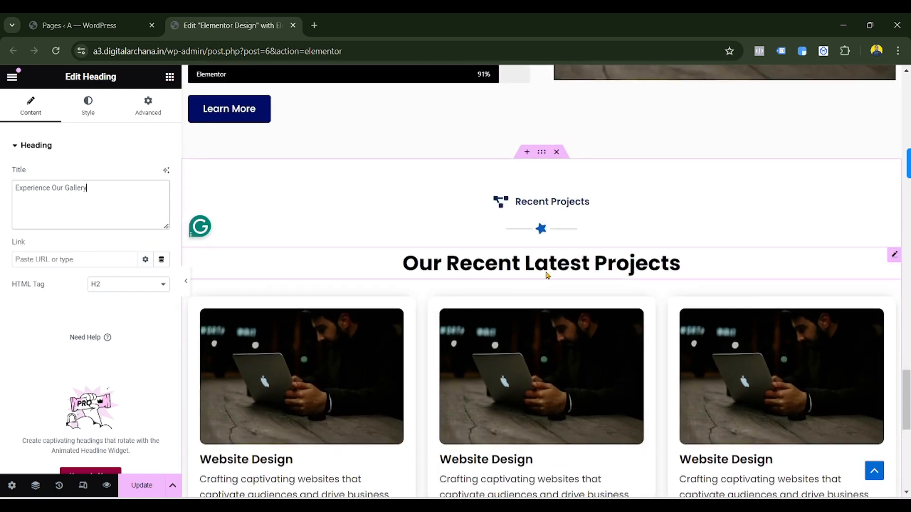
right_click(545, 265)
click(581, 281)
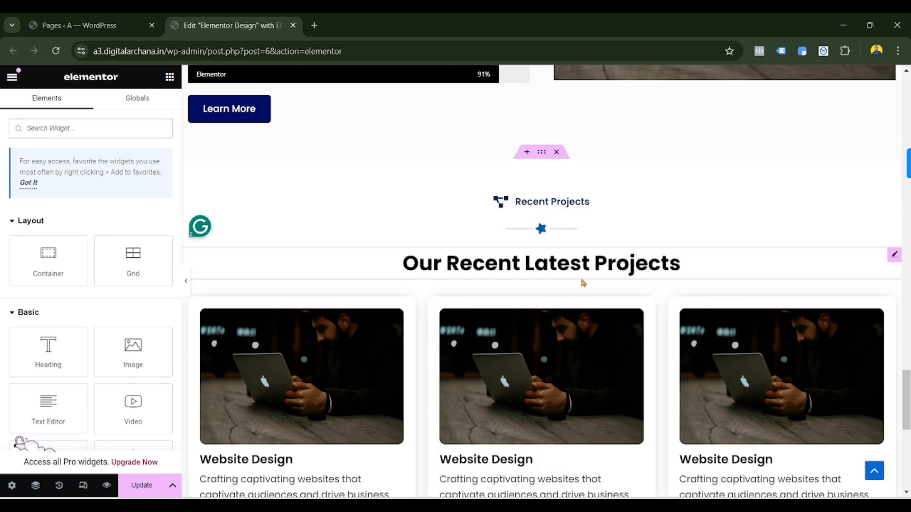
scroll(560, 294, down, 5)
right_click(428, 376)
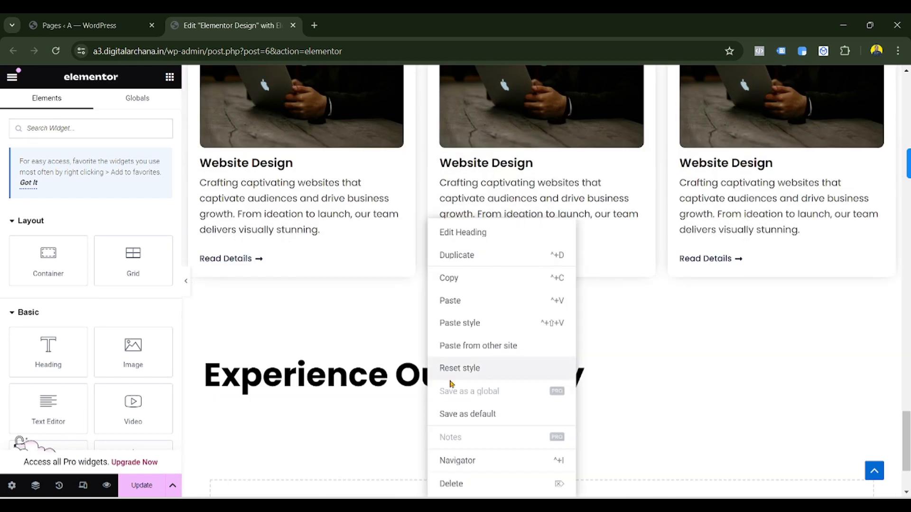
click(466, 321)
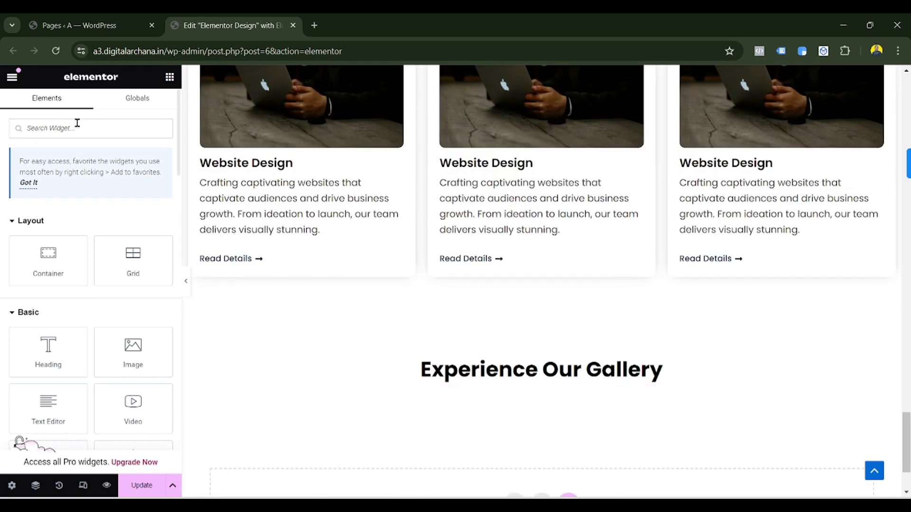
- Add a Basic Gallery widget directly below the "Experience Our Gallery" heading
scroll(73, 266, down, 5)
scroll(76, 268, down, 3)
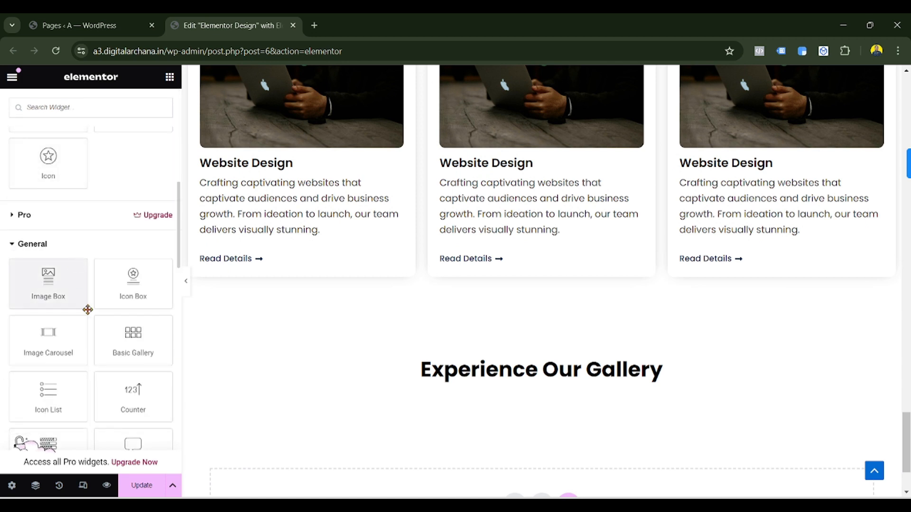
drag(134, 334, 570, 380)
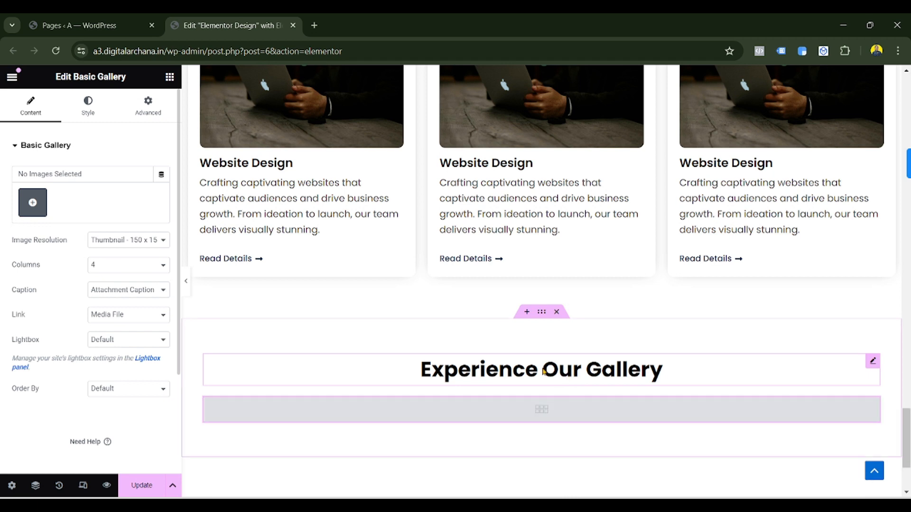
- Create a gallery from all five media library images and insert it into the Basic Gallery widget
click(29, 212)
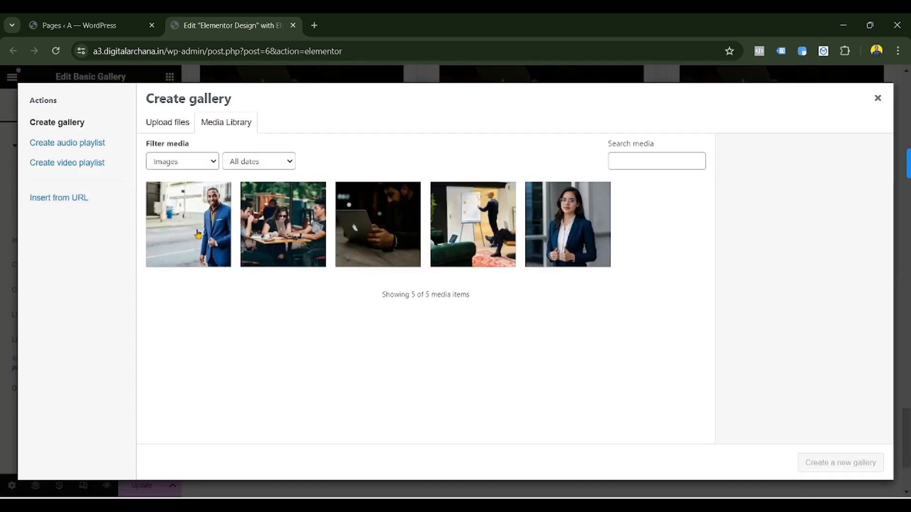
click(198, 234)
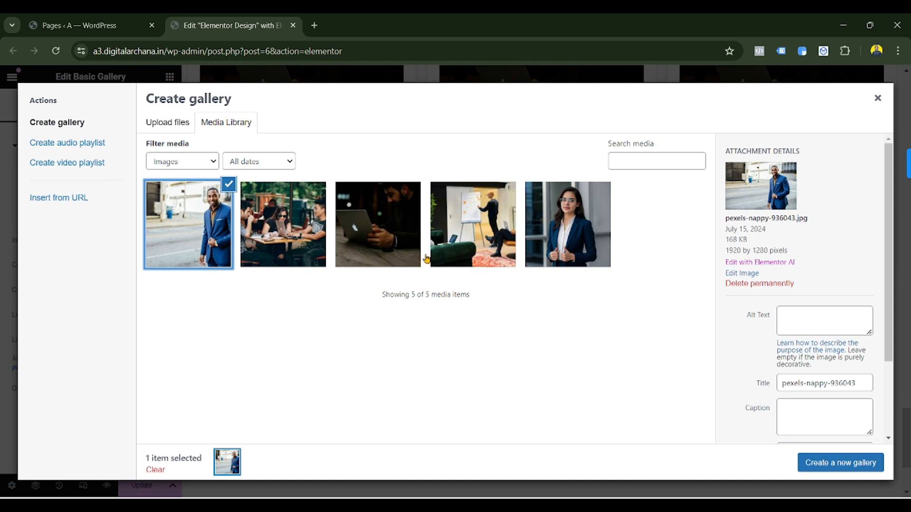
click(281, 231)
click(360, 236)
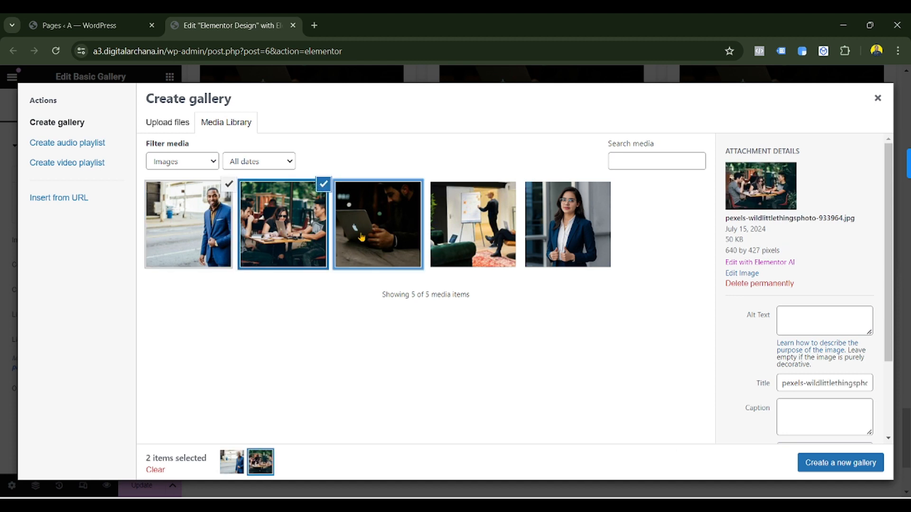
click(486, 246)
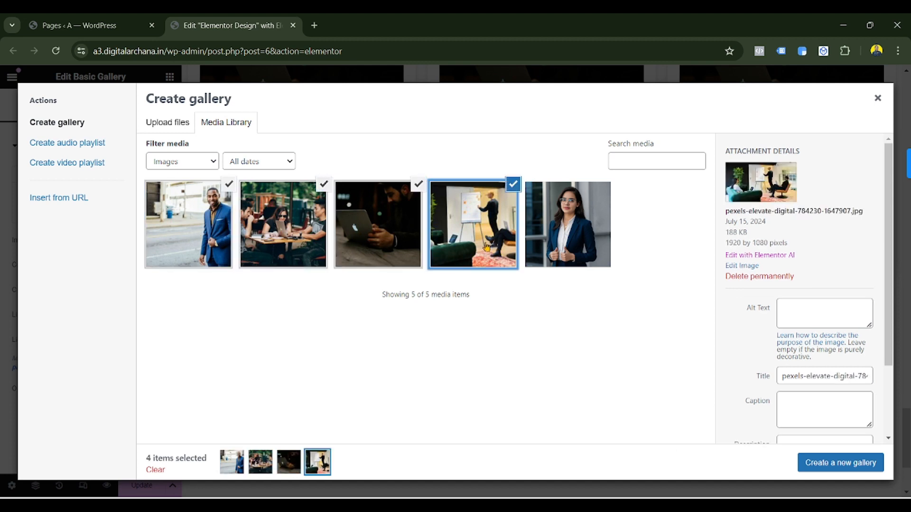
click(585, 240)
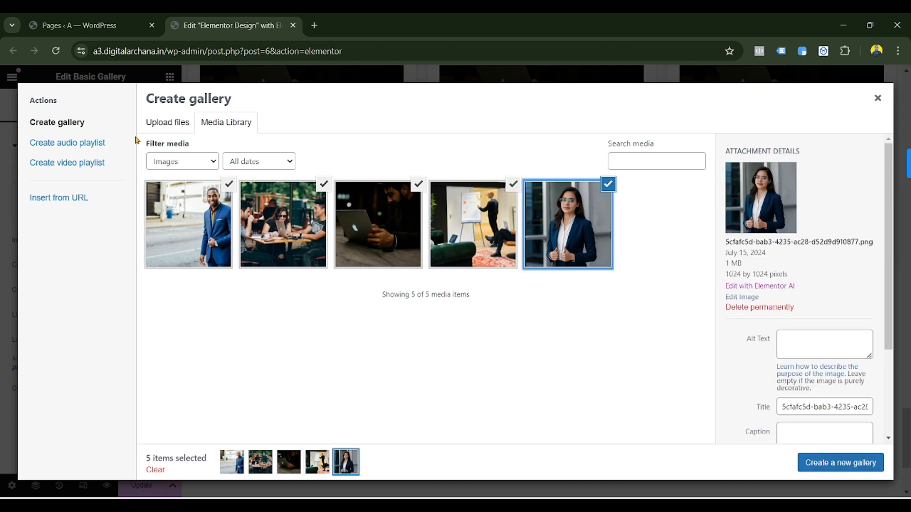
click(824, 463)
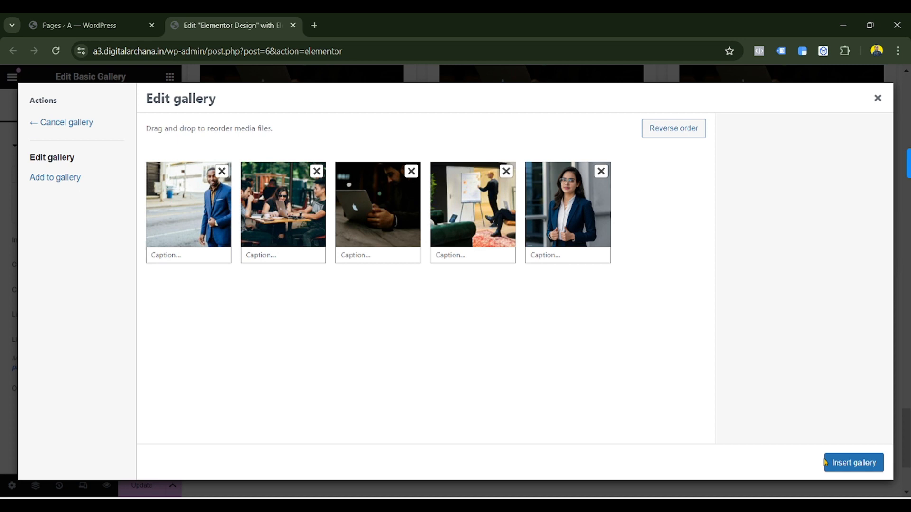
click(849, 463)
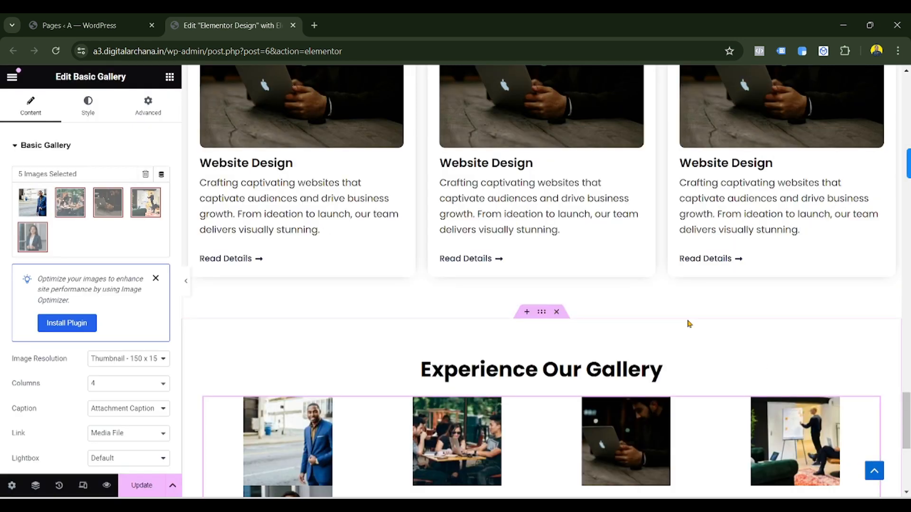
- Open the Basic Gallery's image selection for editing and remove the whiteboard meeting and businesswoman images
scroll(688, 321, down, 4)
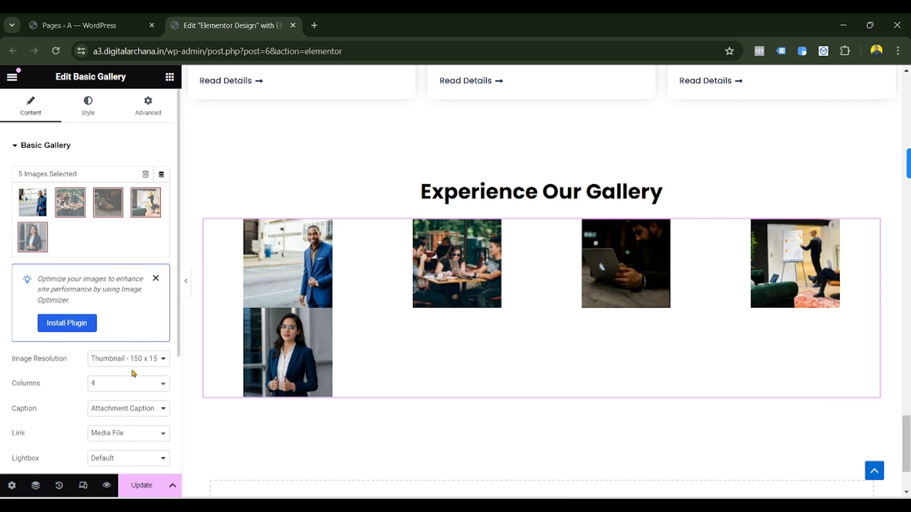
scroll(128, 363, down, 1)
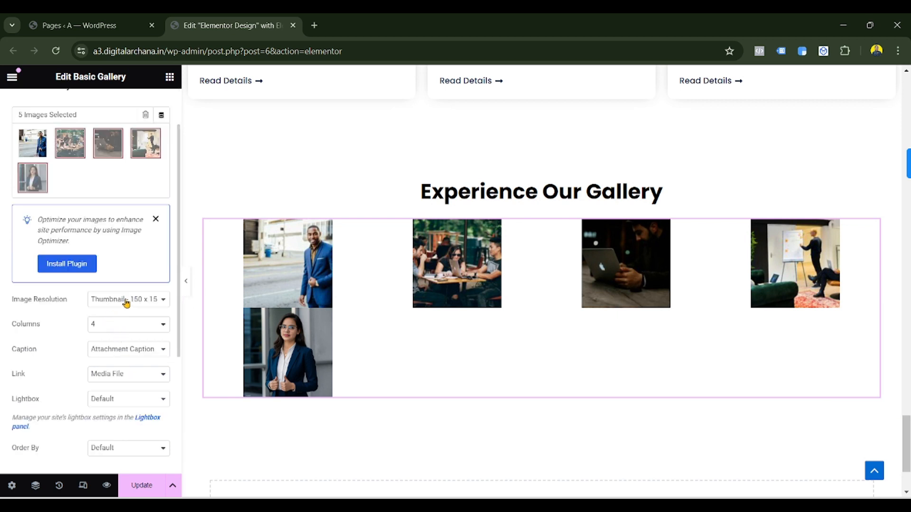
scroll(127, 301, up, 1)
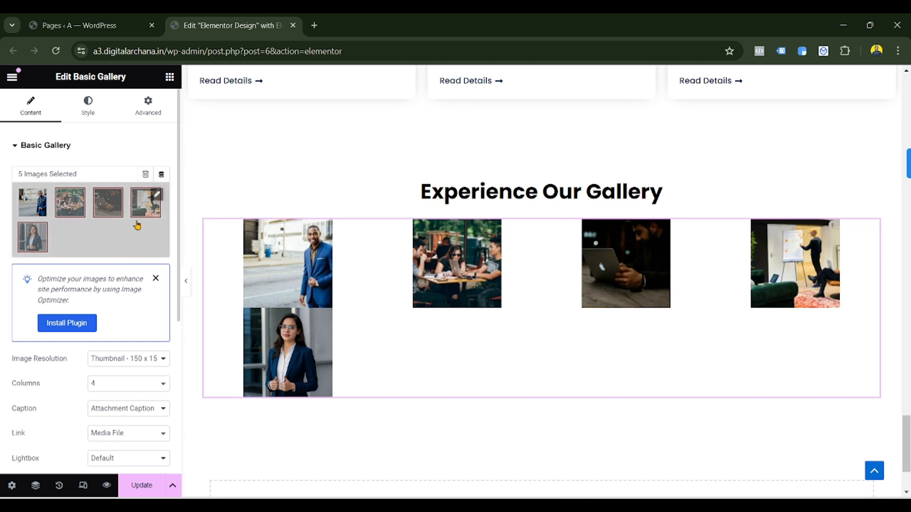
click(151, 199)
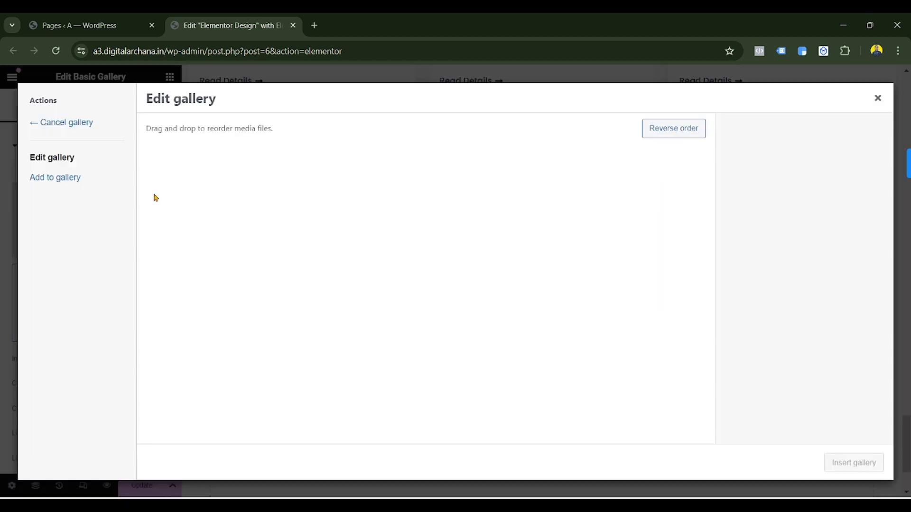
click(506, 172)
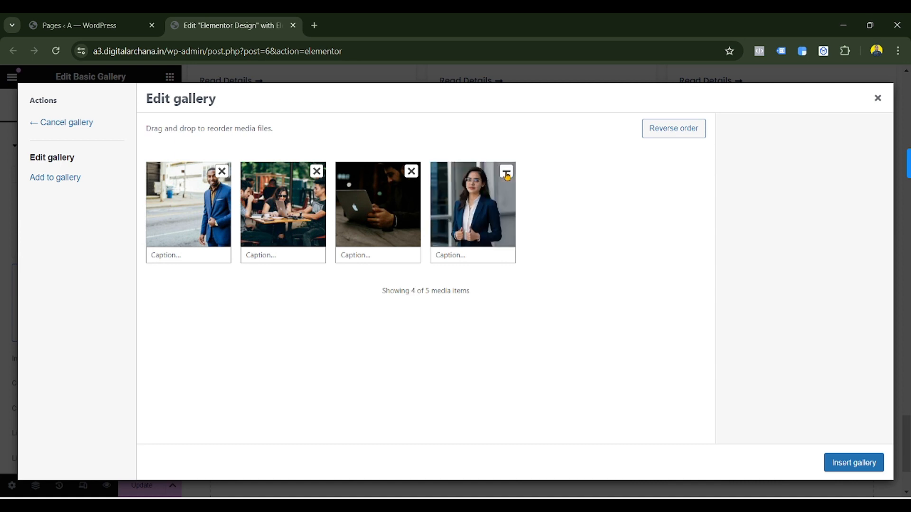
click(507, 172)
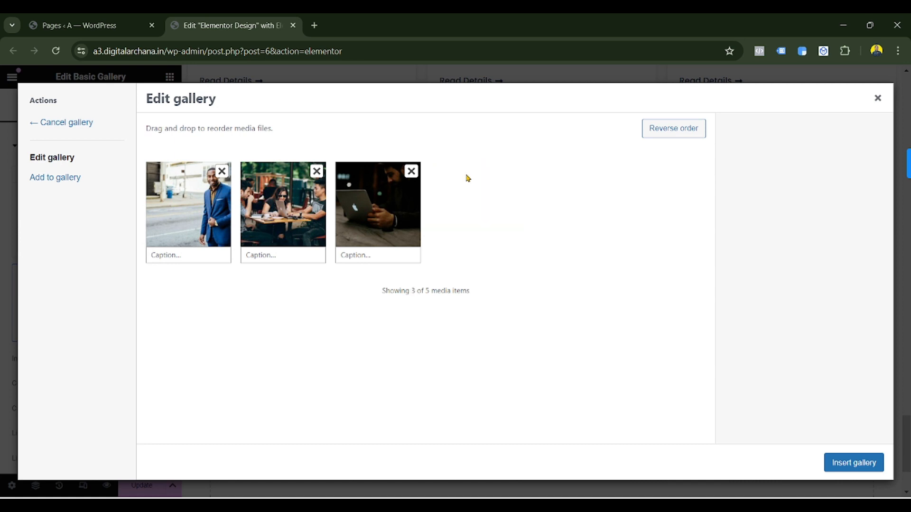
- Add the whiteboard meeting and businesswoman images back from the media library and insert the gallery
click(48, 179)
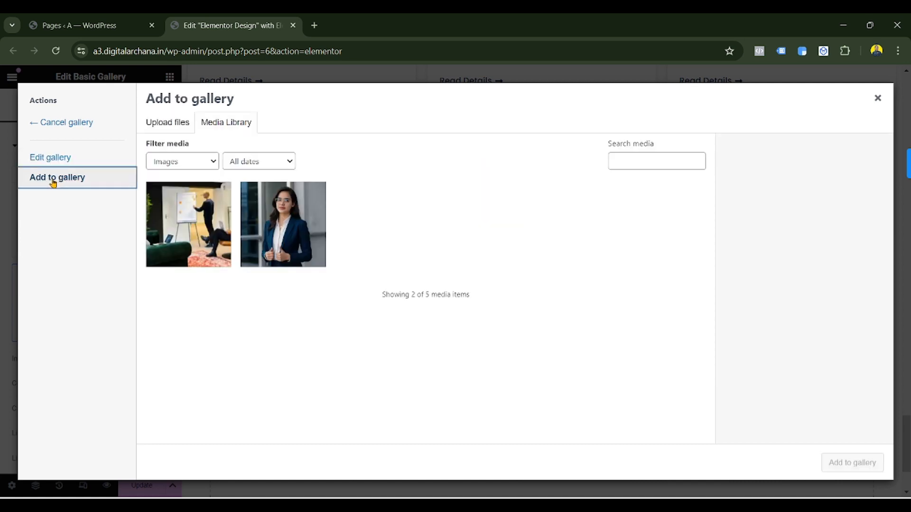
click(212, 231)
click(283, 224)
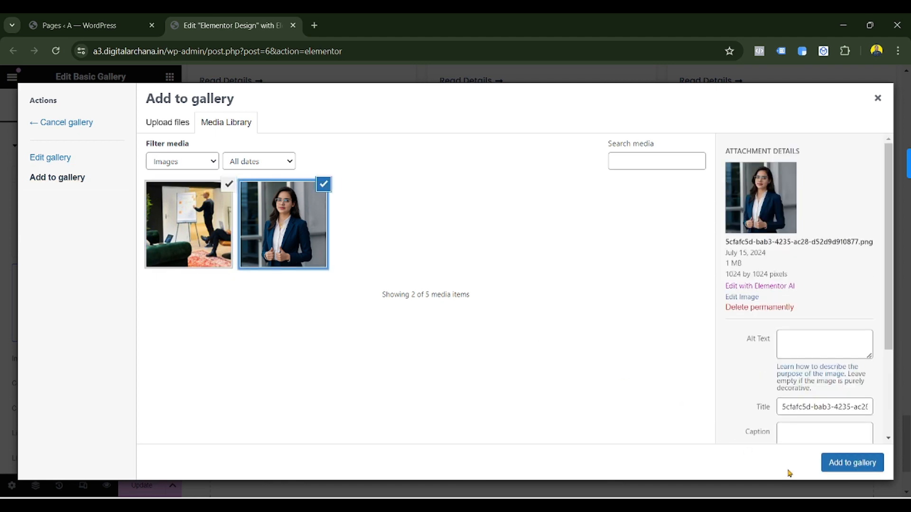
click(845, 472)
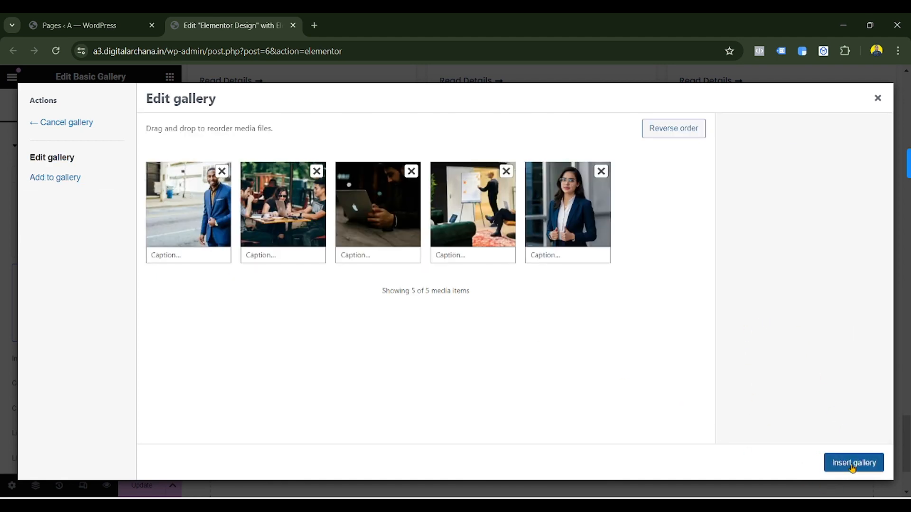
click(854, 464)
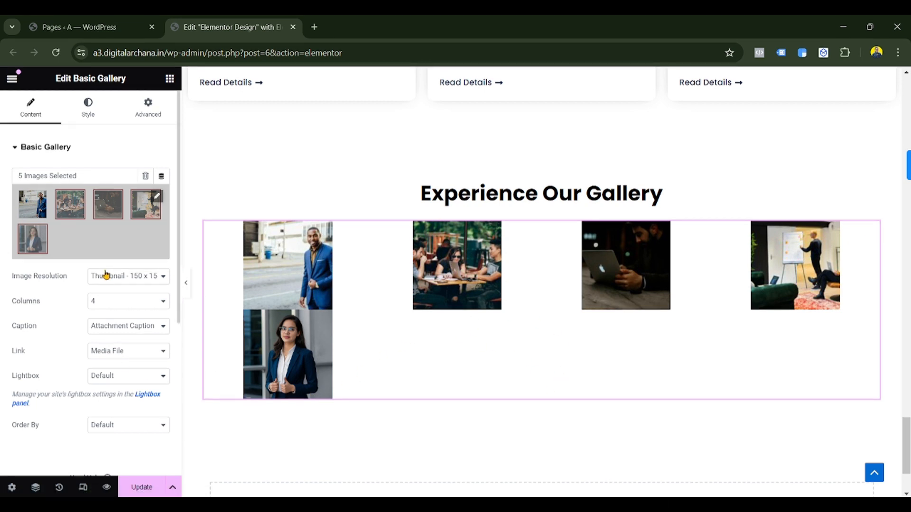
- Set the Basic Gallery's image resolution to Full and its number of columns to 3
click(127, 277)
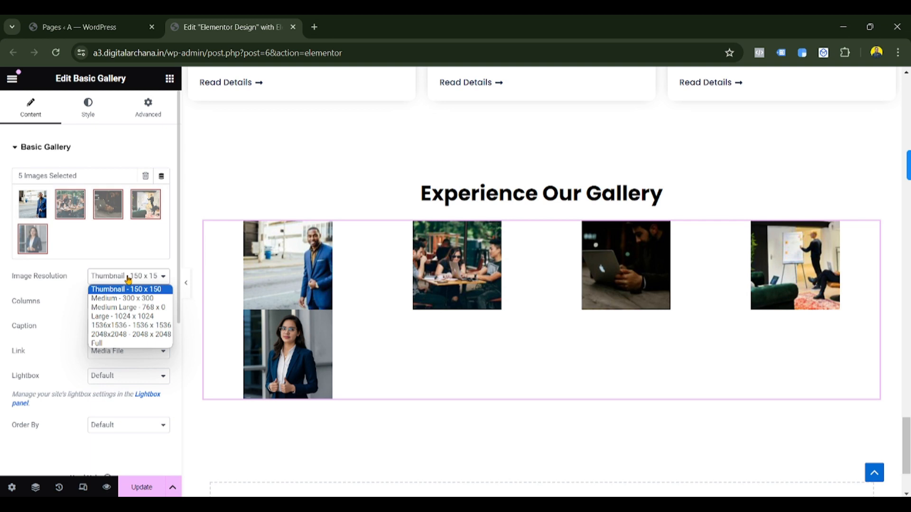
click(128, 345)
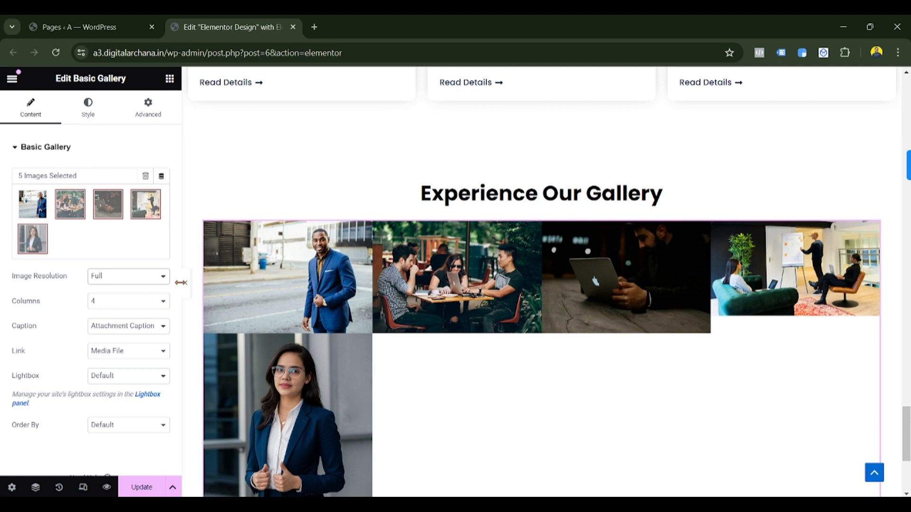
click(113, 308)
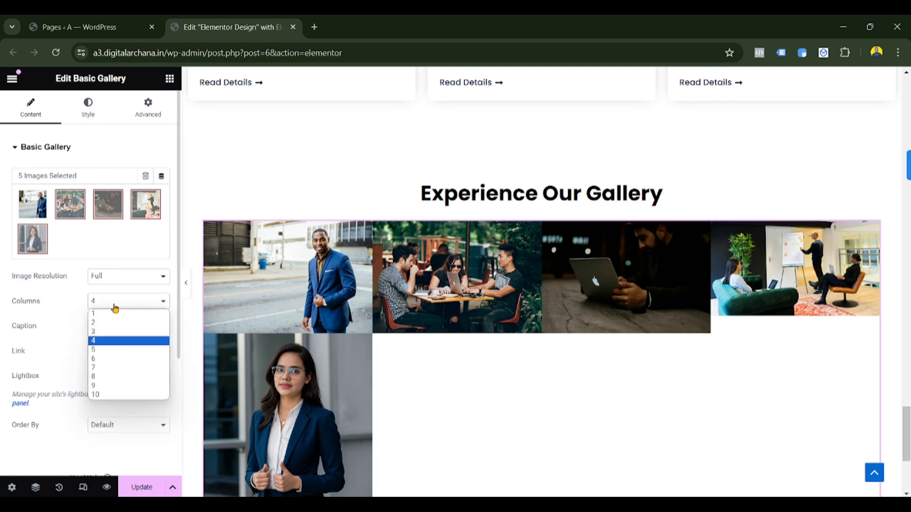
click(109, 331)
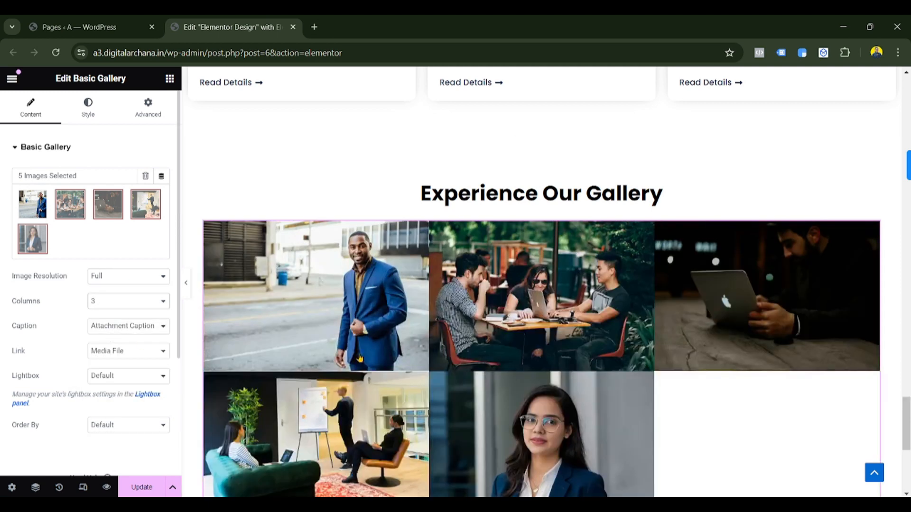
scroll(613, 345, down, 2)
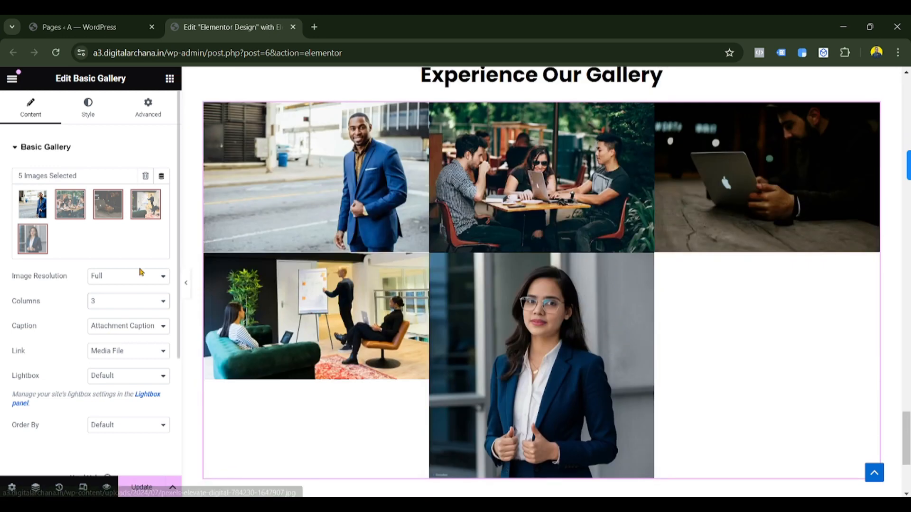
- Set the Basic Gallery to 2 columns and its caption to None
click(122, 308)
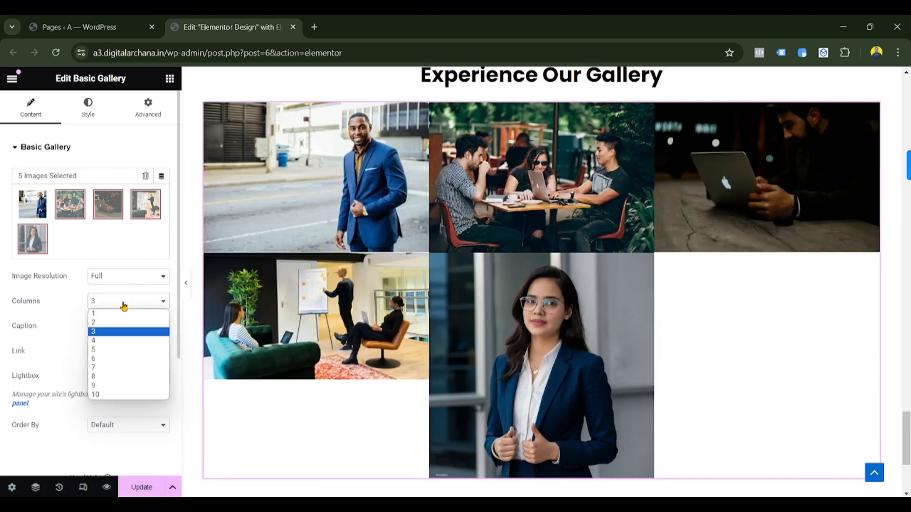
click(120, 329)
scroll(694, 249, down, 3)
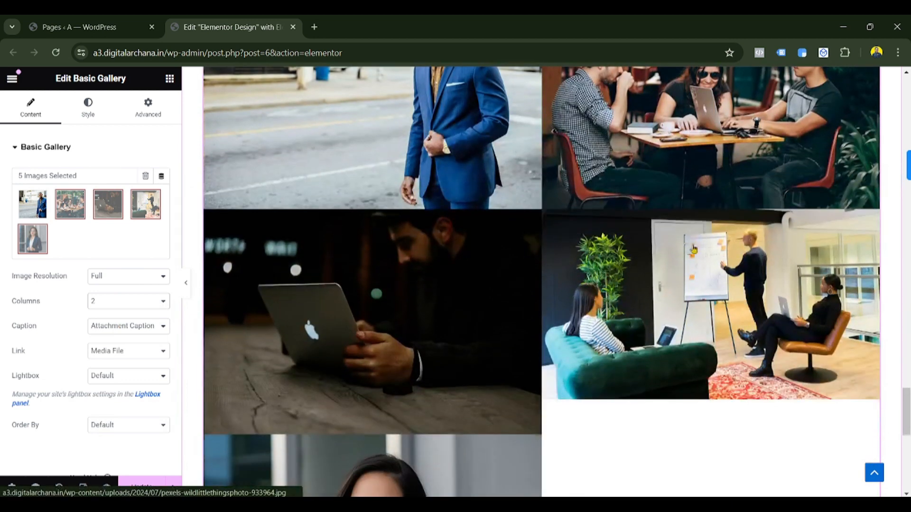
scroll(621, 333, down, 1)
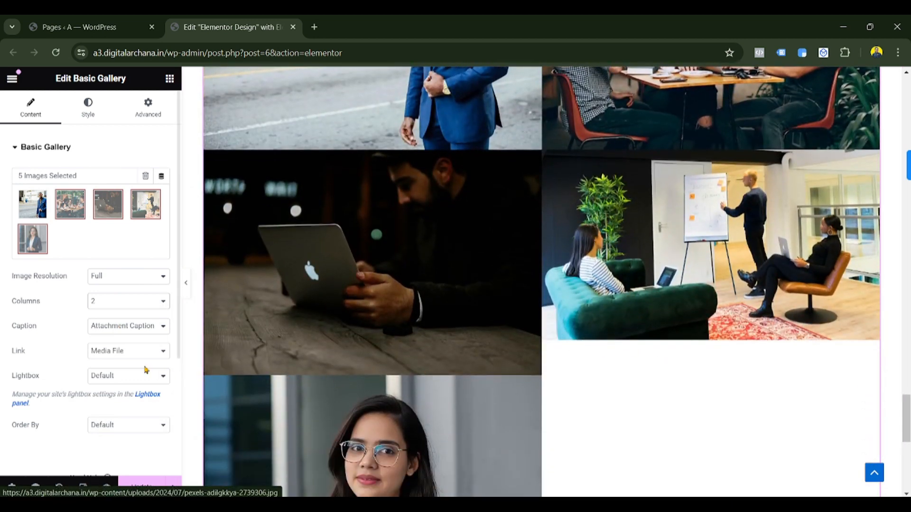
click(137, 331)
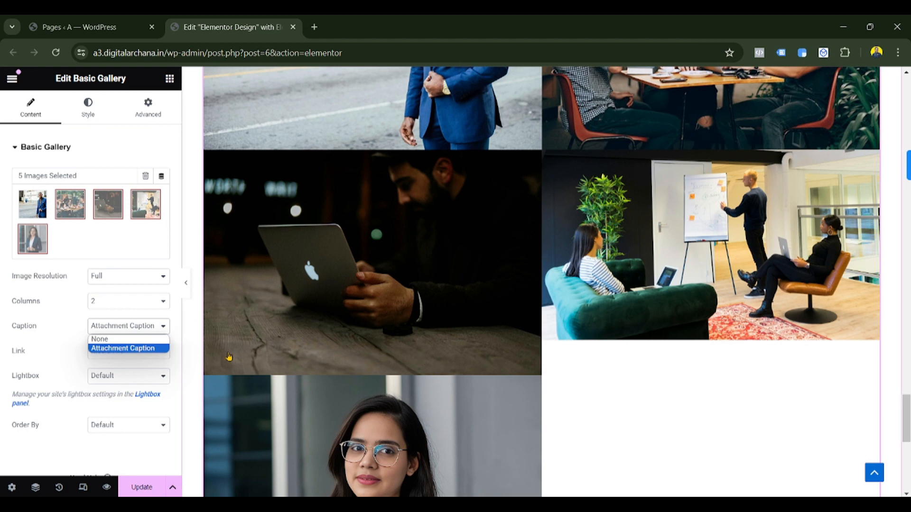
click(150, 339)
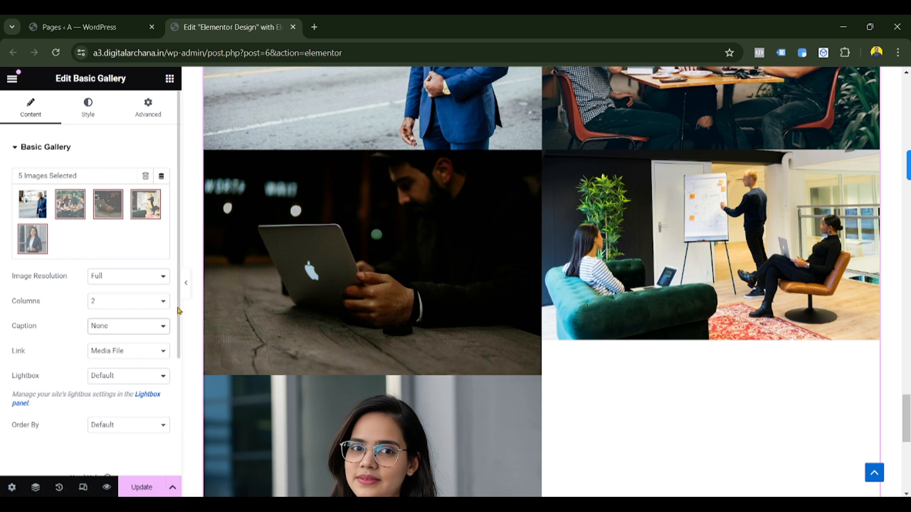
- Try the Attachment Page link for the gallery images, and set the link back to Media File
click(127, 354)
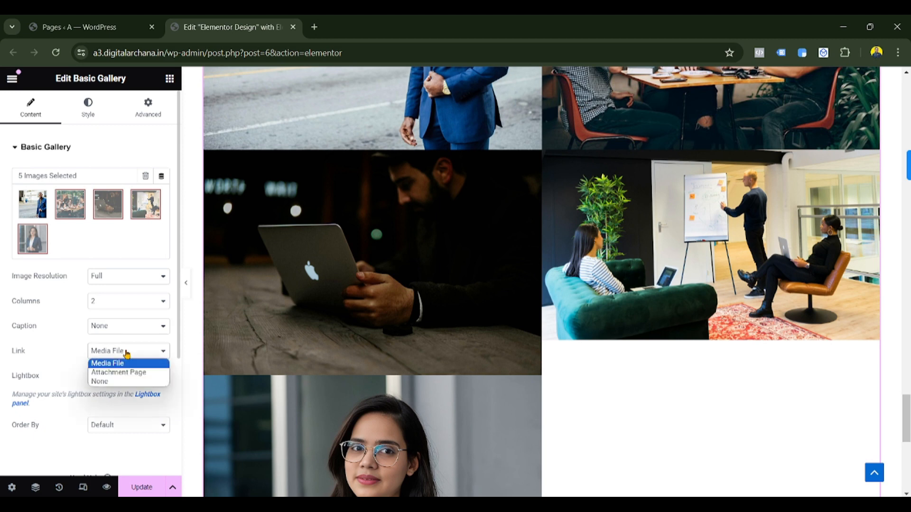
click(140, 372)
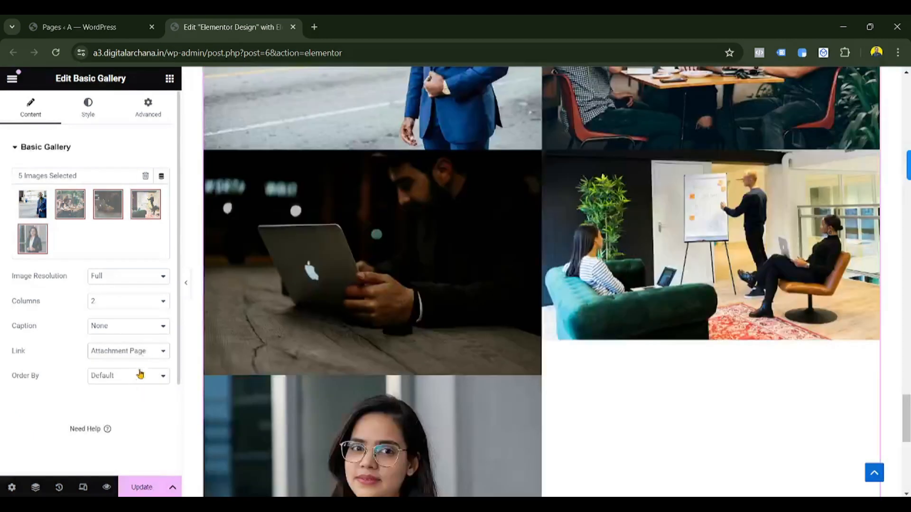
click(135, 381)
click(138, 355)
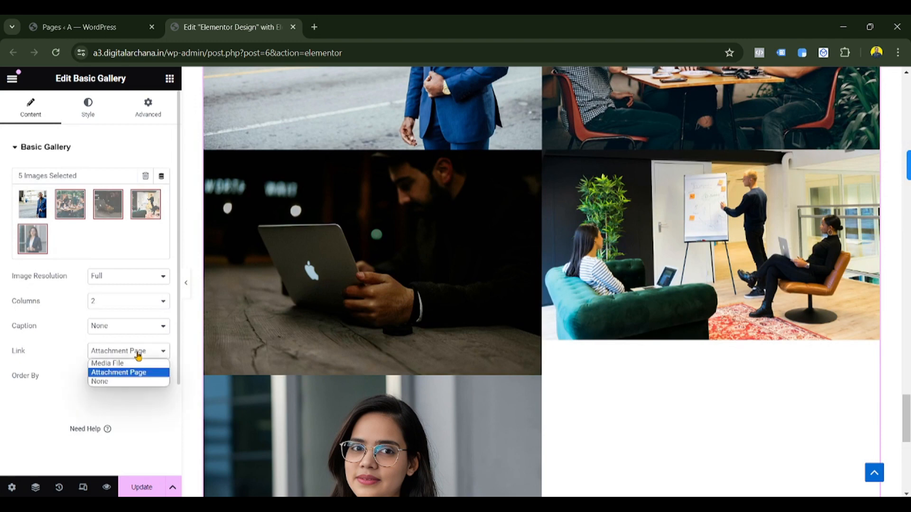
click(122, 363)
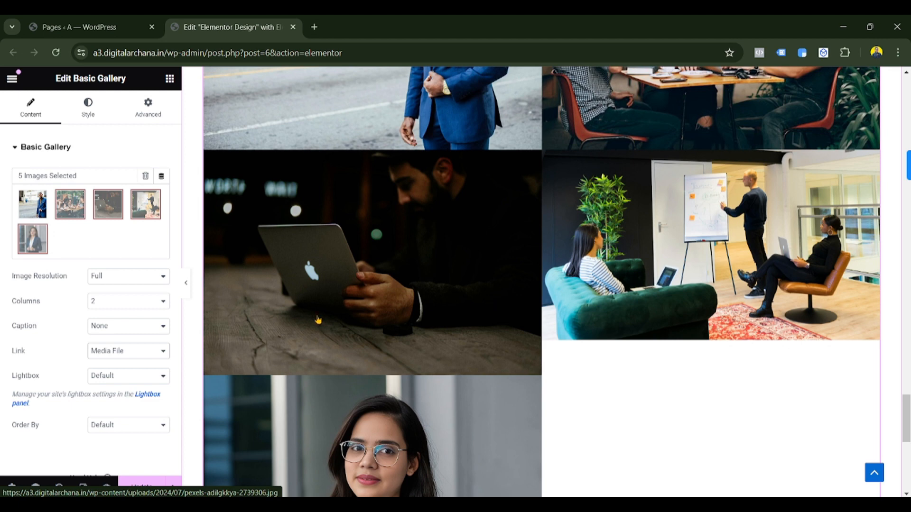
- Check the lightbox options, preview the laptop image in the lightbox, browse to the last image and close it
click(118, 376)
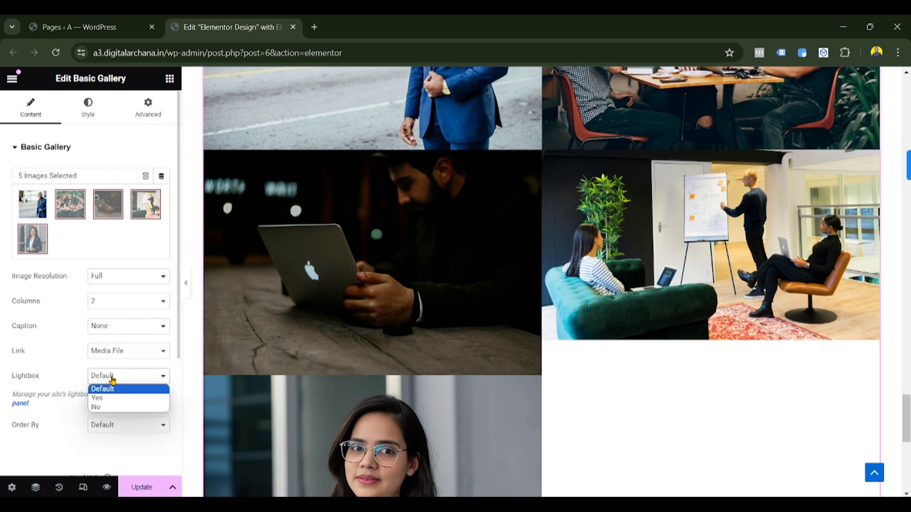
click(428, 248)
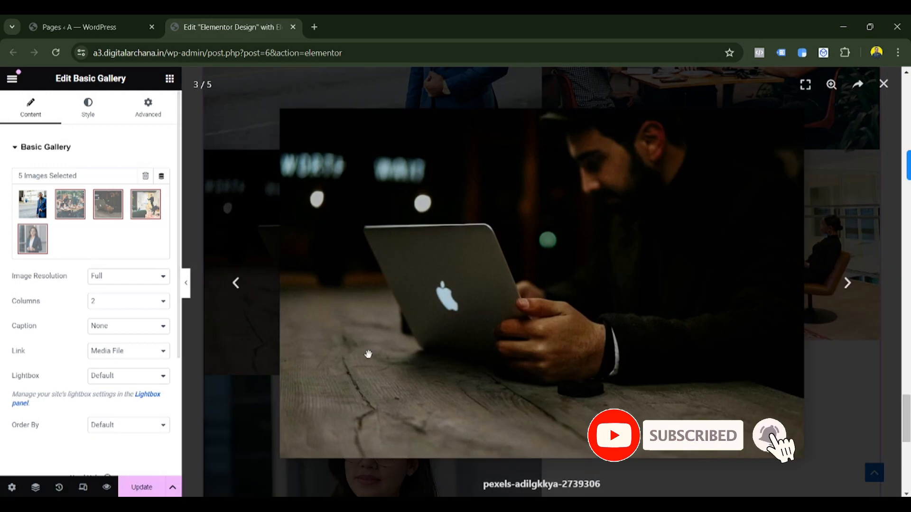
click(848, 284)
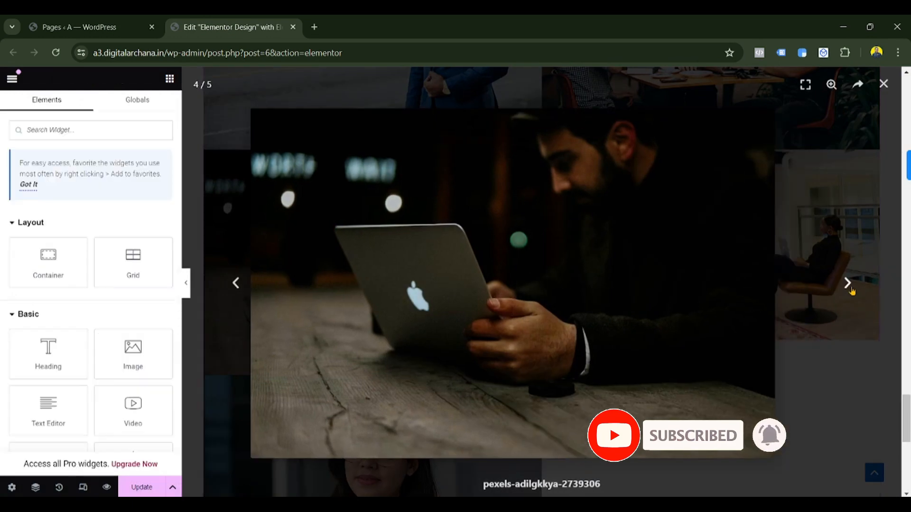
click(849, 286)
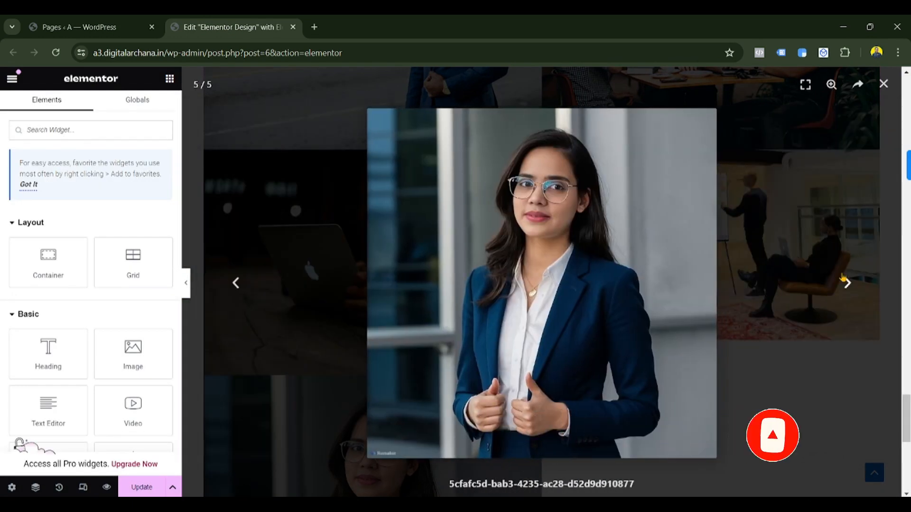
click(884, 87)
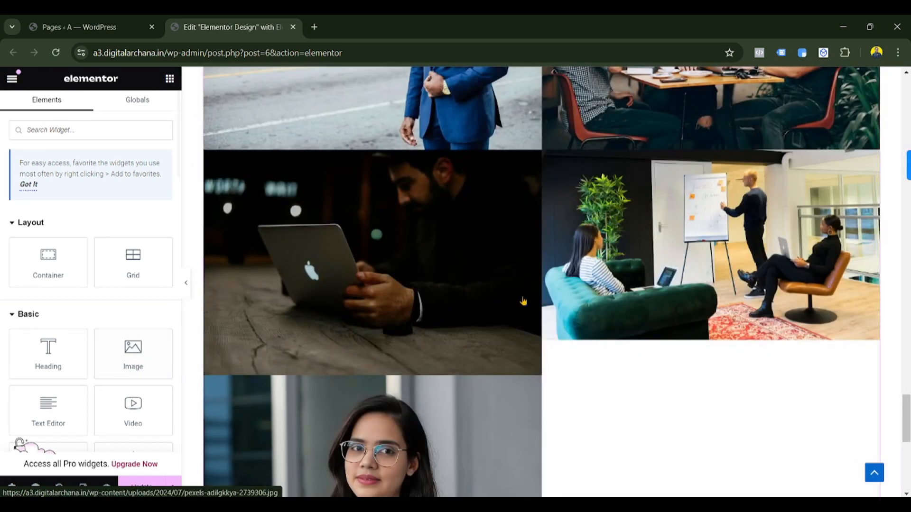
- Reopen the Basic Gallery settings, try the Random image order, and set the order back to Default
scroll(523, 302, up, 5)
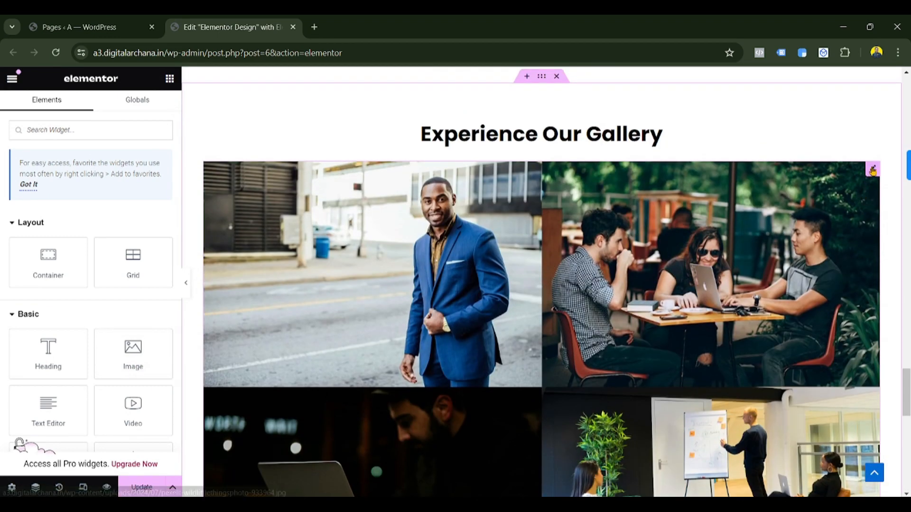
click(872, 169)
scroll(96, 352, down, 5)
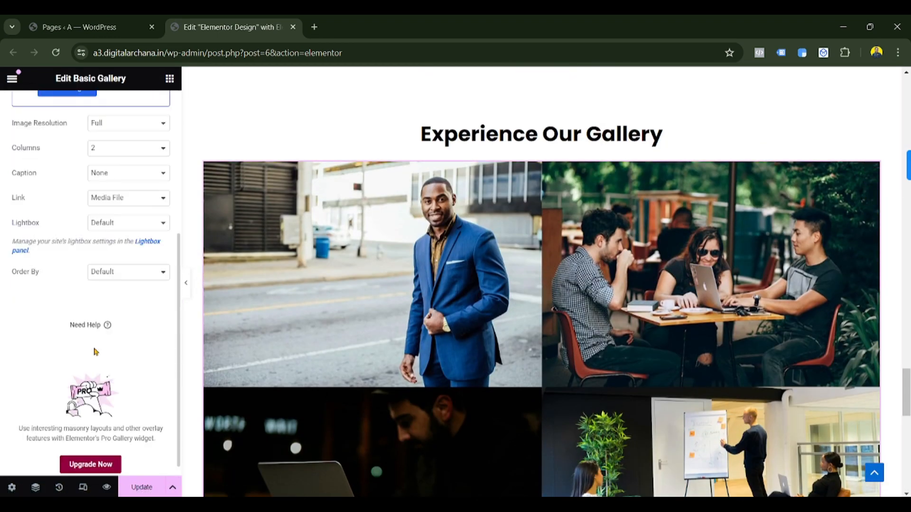
click(108, 275)
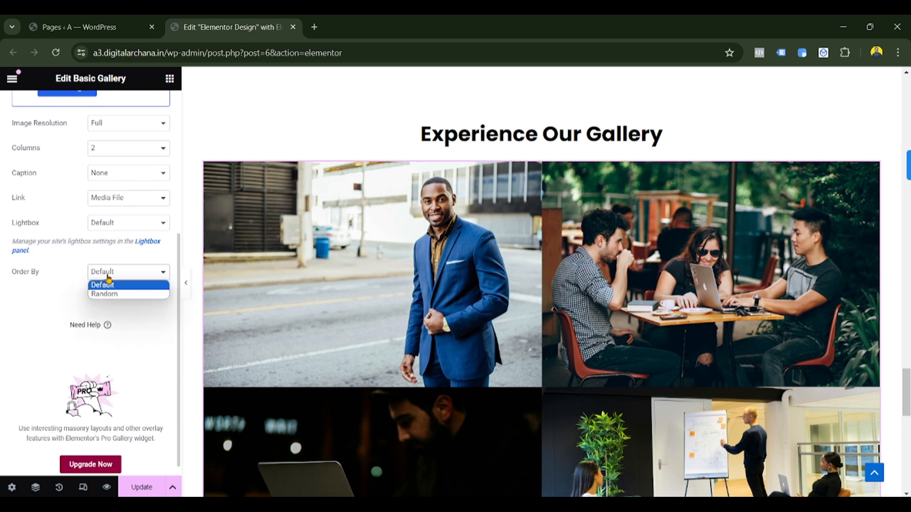
click(121, 296)
scroll(501, 339, down, 6)
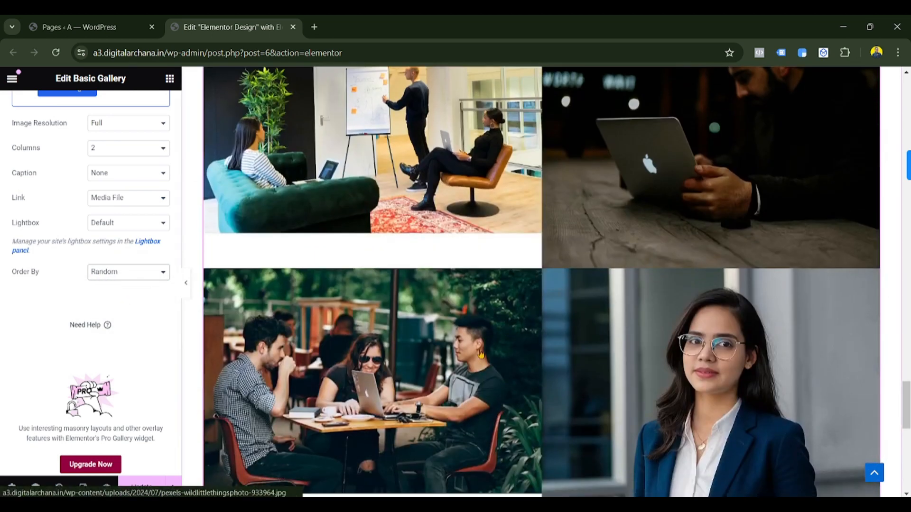
scroll(513, 354, down, 4)
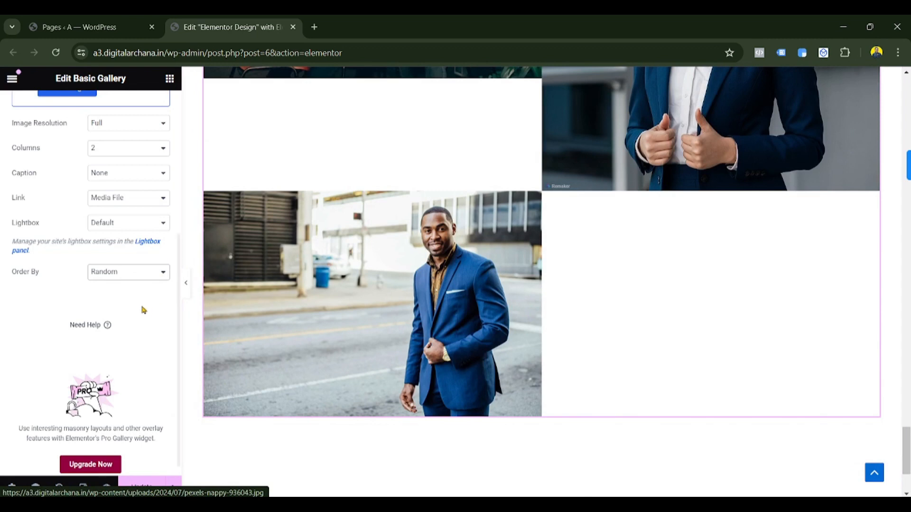
click(121, 268)
click(127, 287)
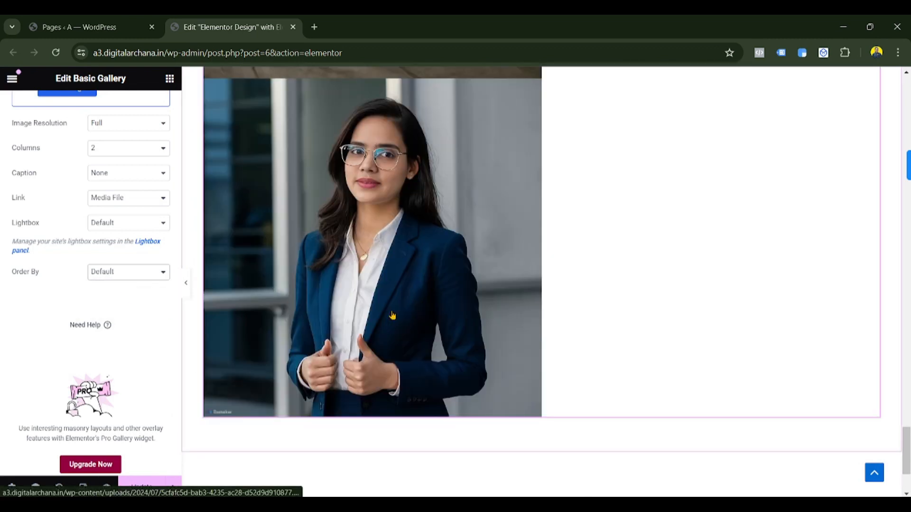
- Give the Basic Gallery images custom spacing of 25 px
scroll(393, 317, up, 5)
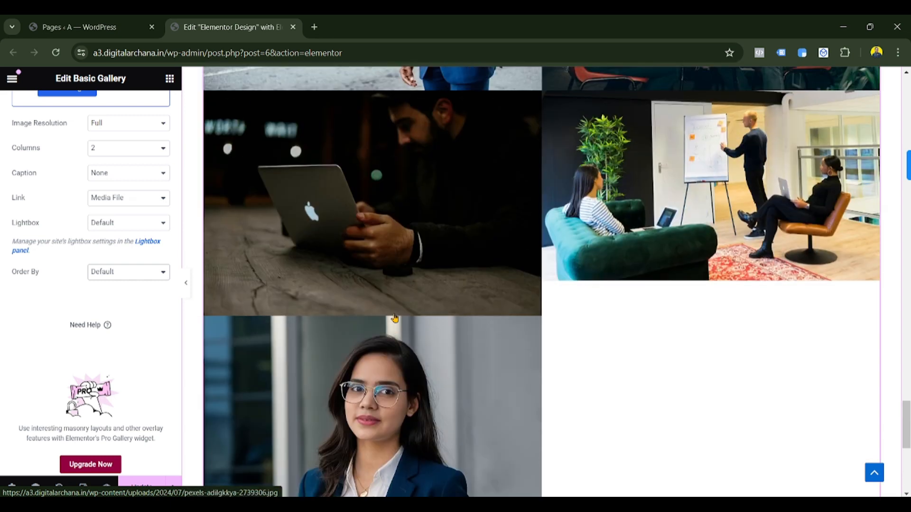
scroll(393, 317, up, 1)
scroll(77, 256, up, 5)
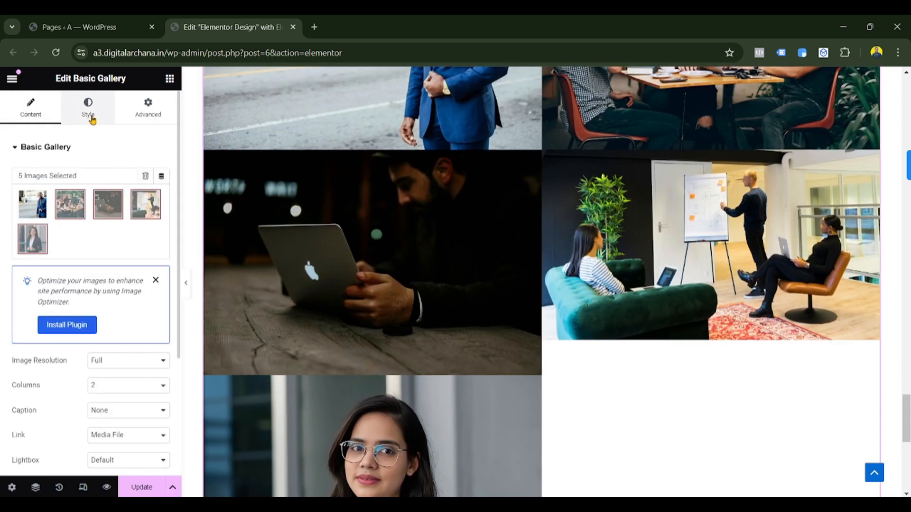
click(92, 119)
click(133, 176)
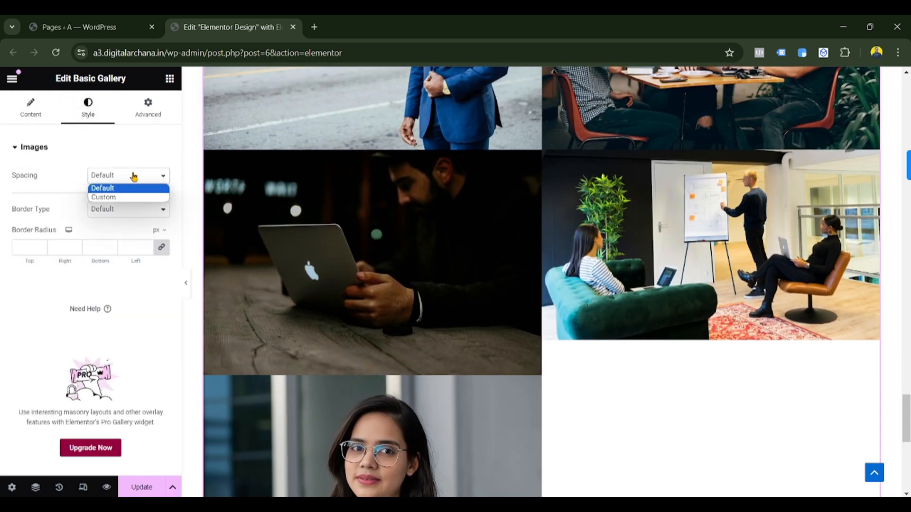
click(115, 197)
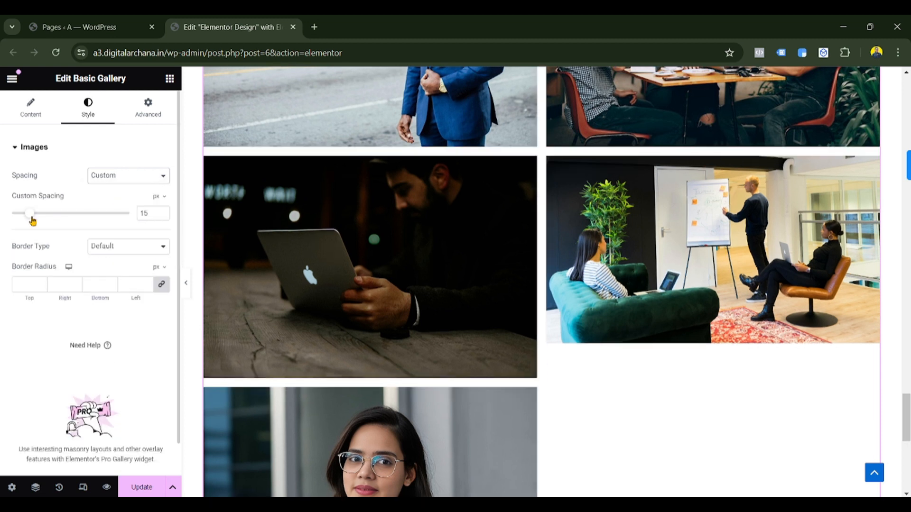
drag(33, 219, 43, 222)
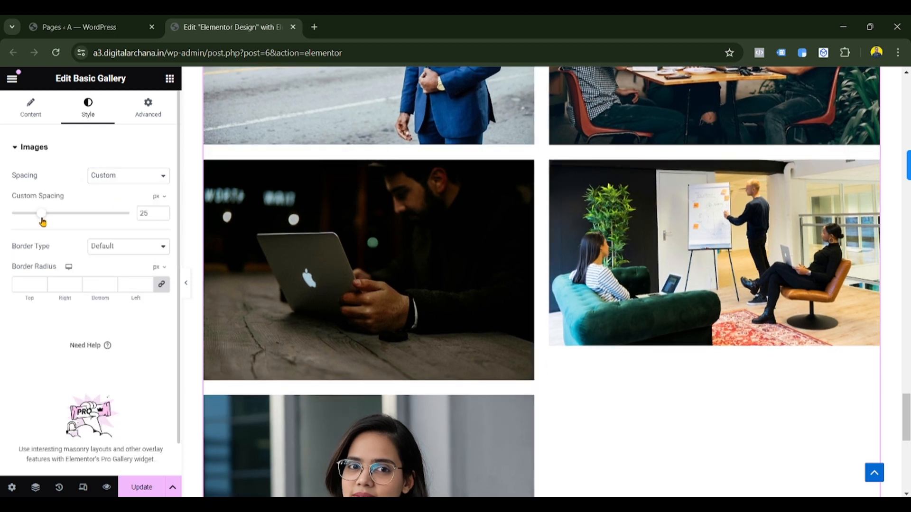
double_click(145, 213)
- Try a Solid border on the gallery images, coloured with the global Secondary color and with Theme Color 1
click(126, 251)
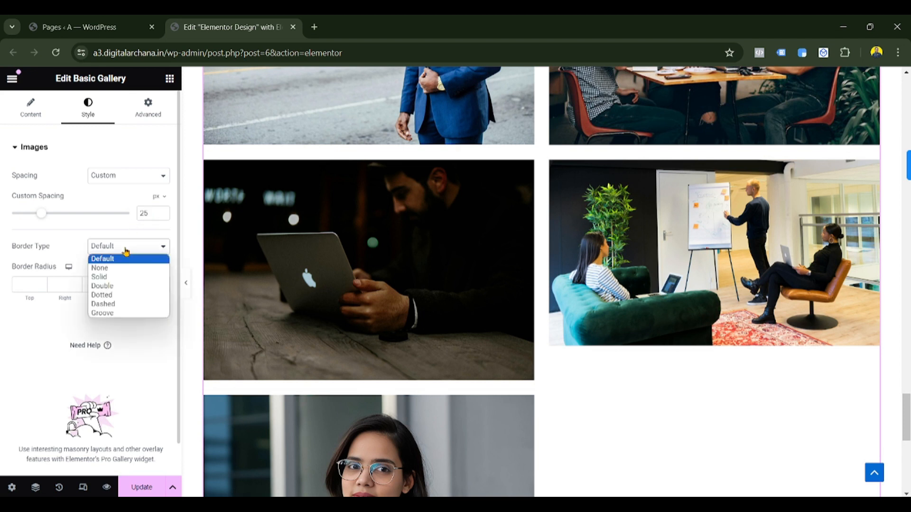
click(107, 279)
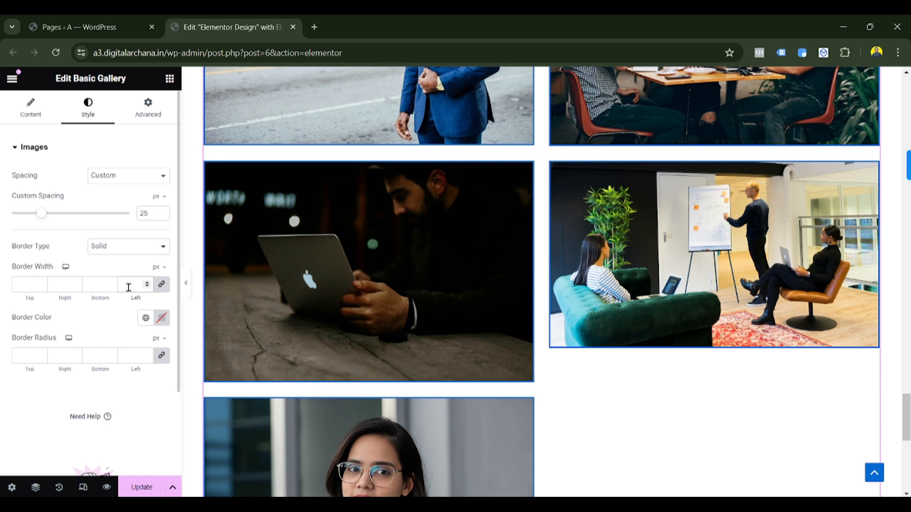
click(145, 317)
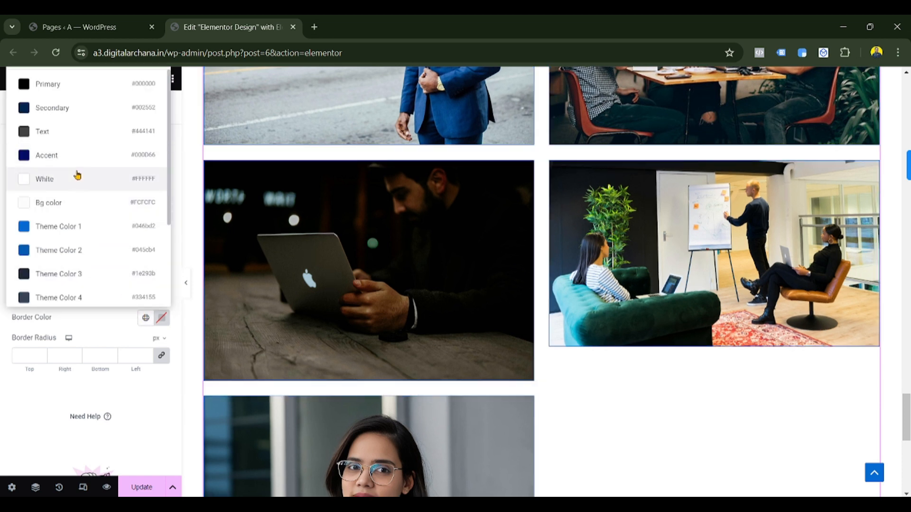
click(64, 110)
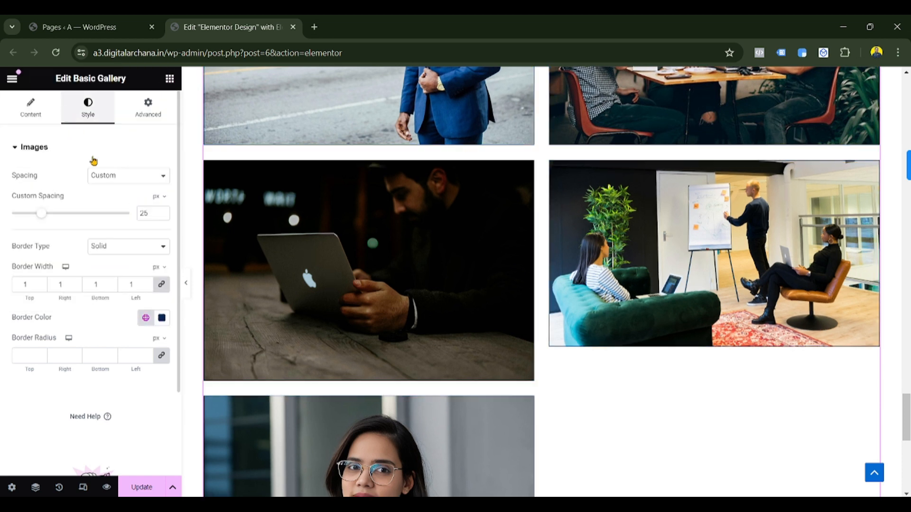
click(146, 317)
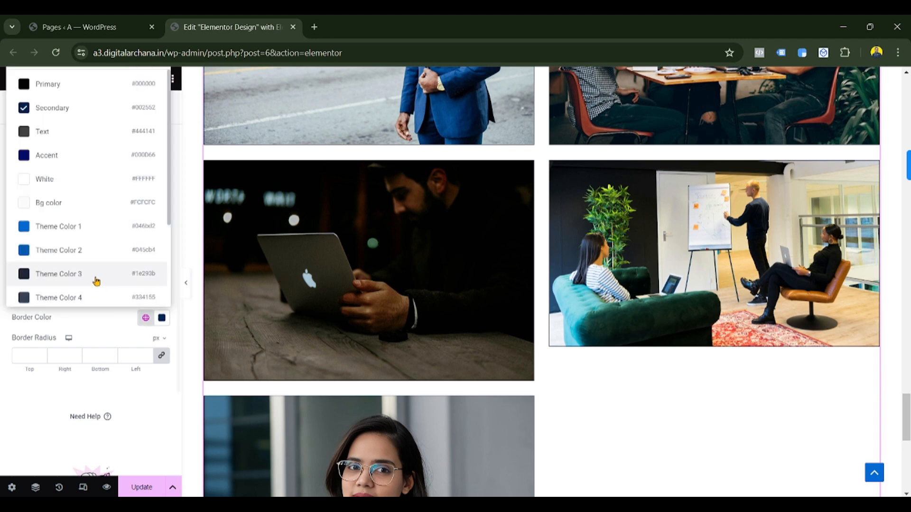
click(72, 237)
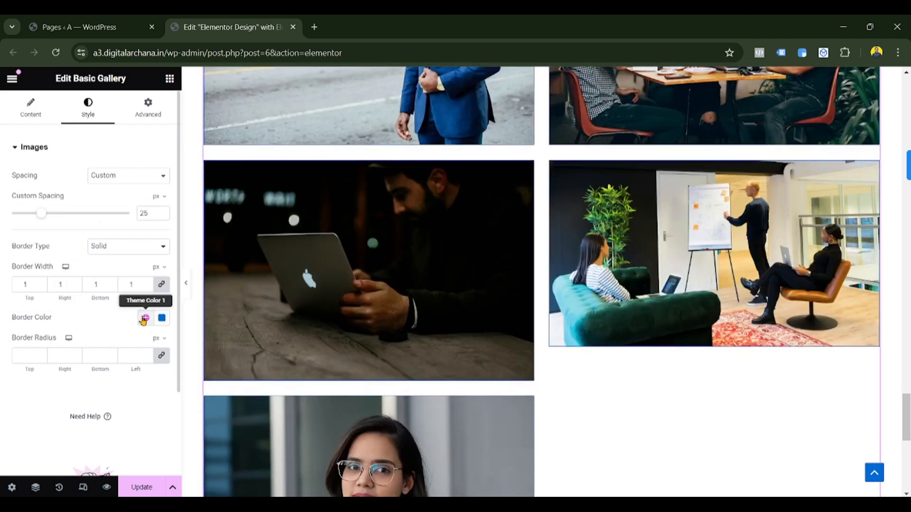
- Set the gallery images' border type to None and their border radius to 10 px on all sides
click(126, 247)
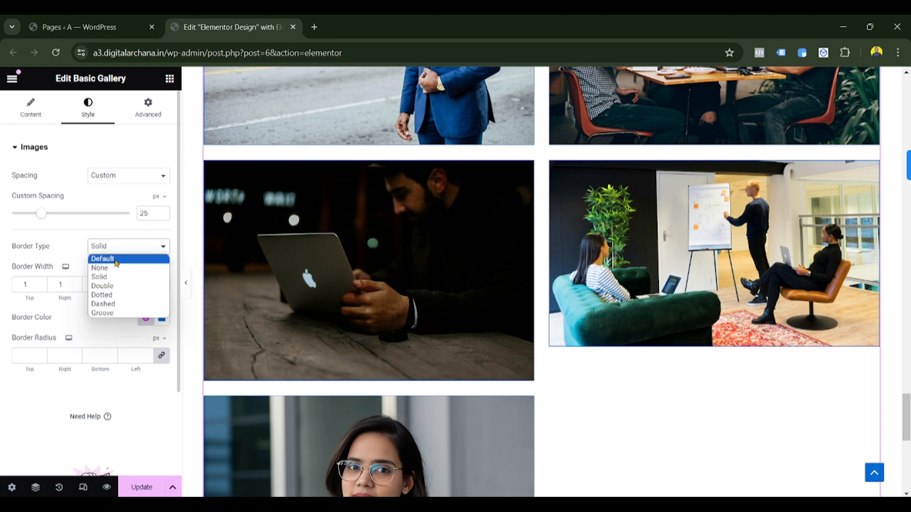
click(110, 266)
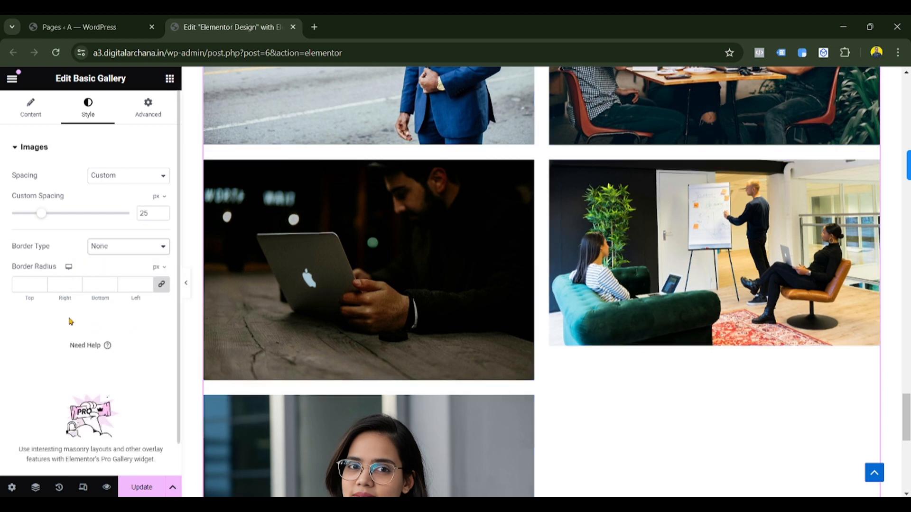
click(27, 281)
text(10)
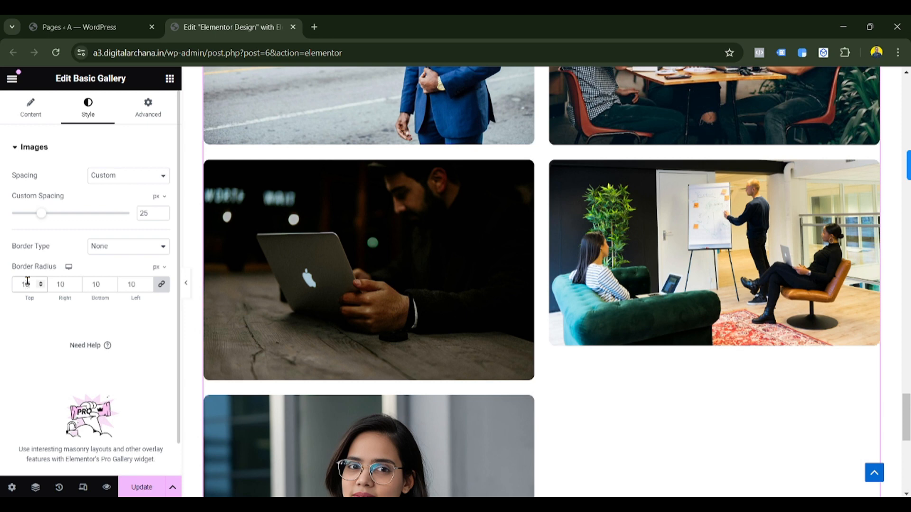
- Unlink the Basic Gallery's padding values, set the top padding to 20 px, and update the page
scroll(514, 331, up, 5)
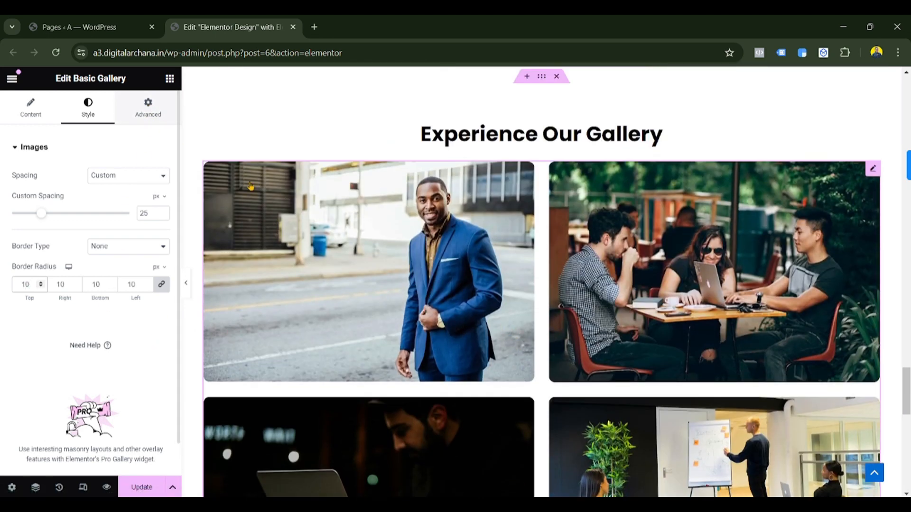
click(148, 107)
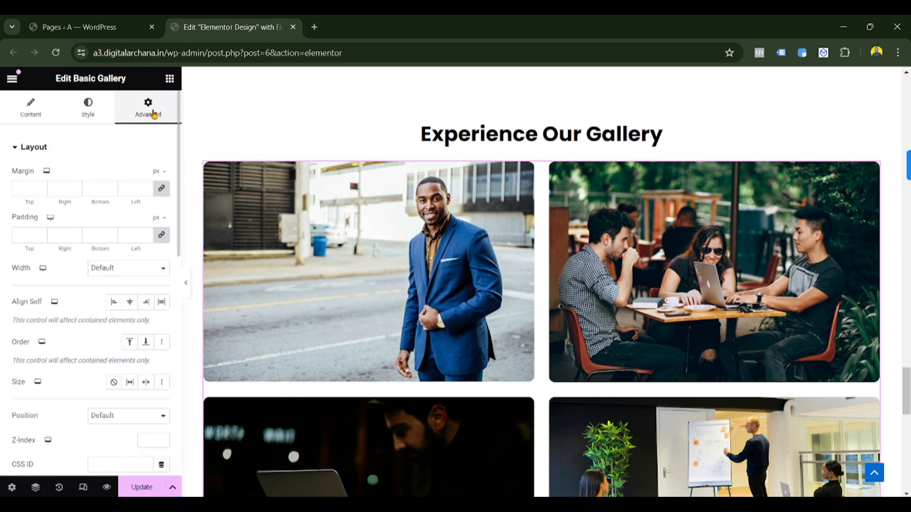
click(162, 236)
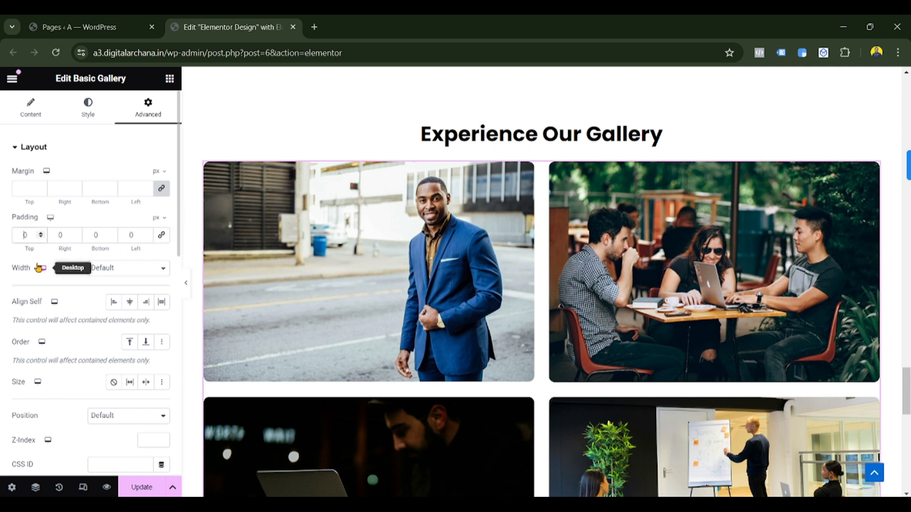
text(20)
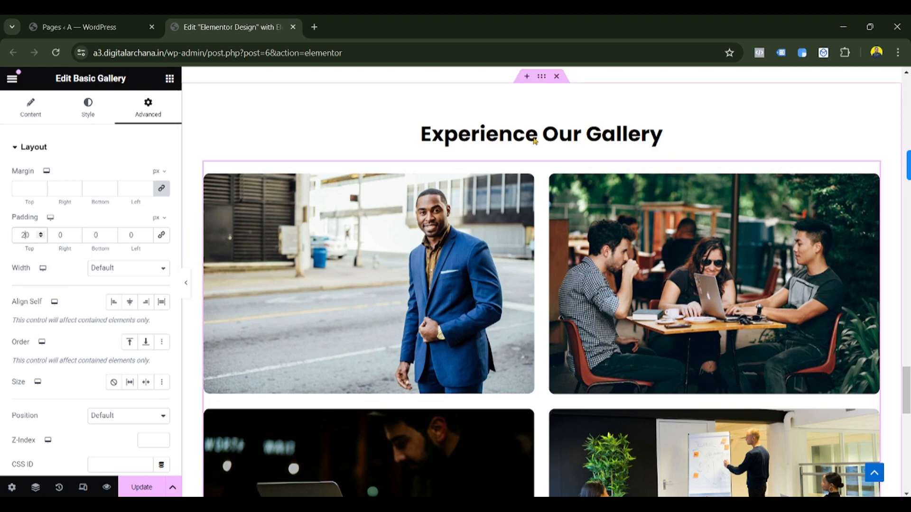
scroll(584, 233, down, 10)
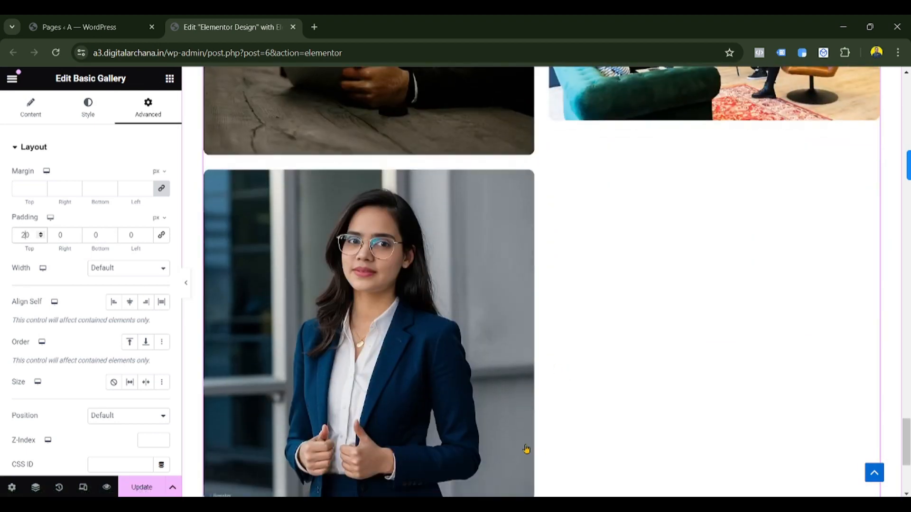
scroll(527, 448, down, 4)
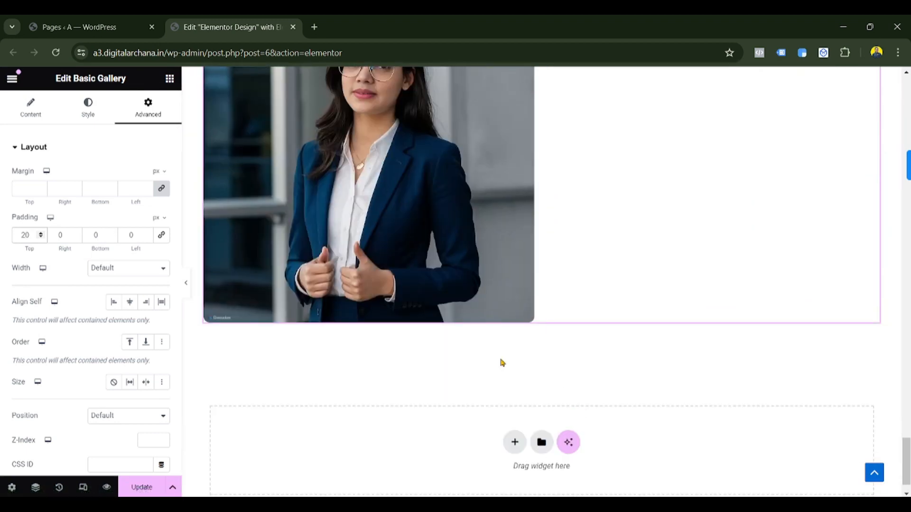
click(142, 488)
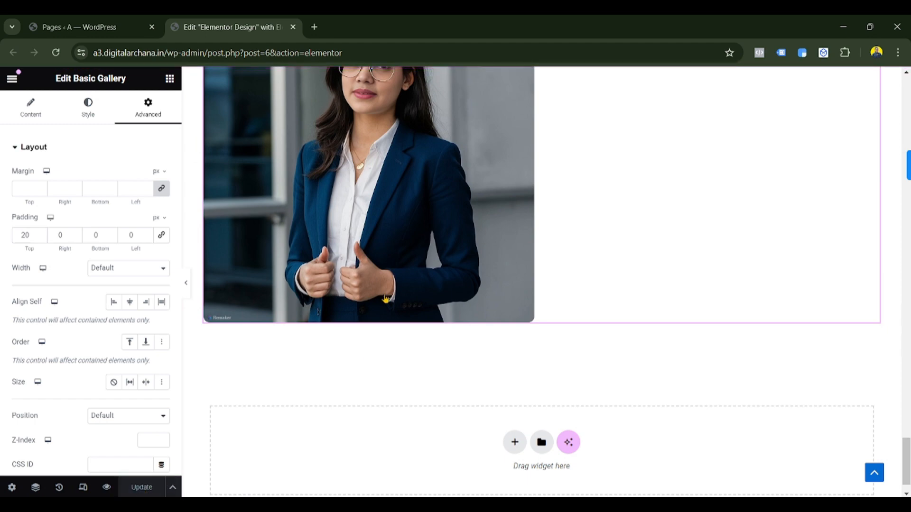
- Set the boxed content width of the container around the gallery section to 1300 px
scroll(616, 292, up, 15)
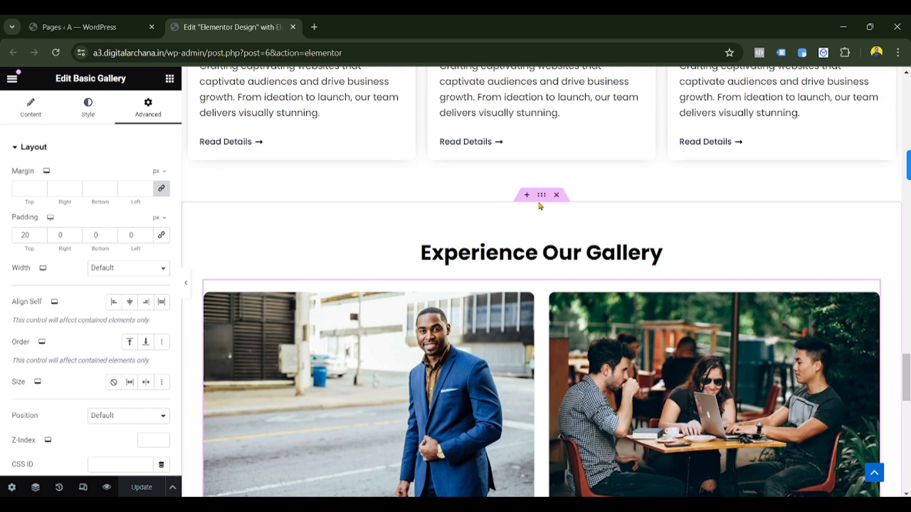
click(541, 196)
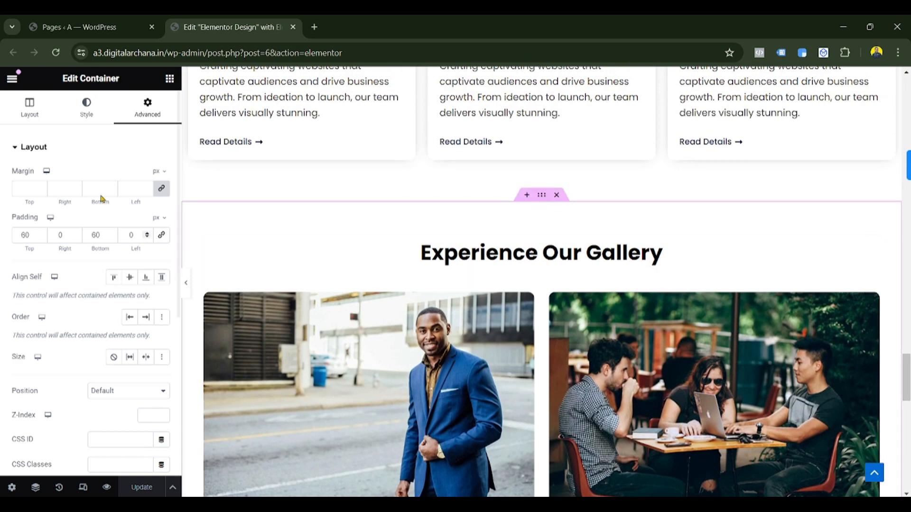
click(32, 118)
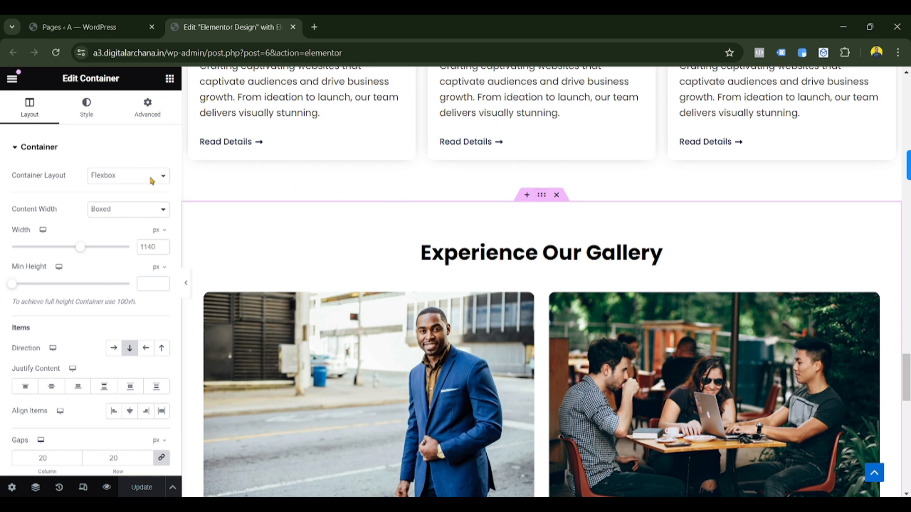
double_click(152, 248)
text(1300)
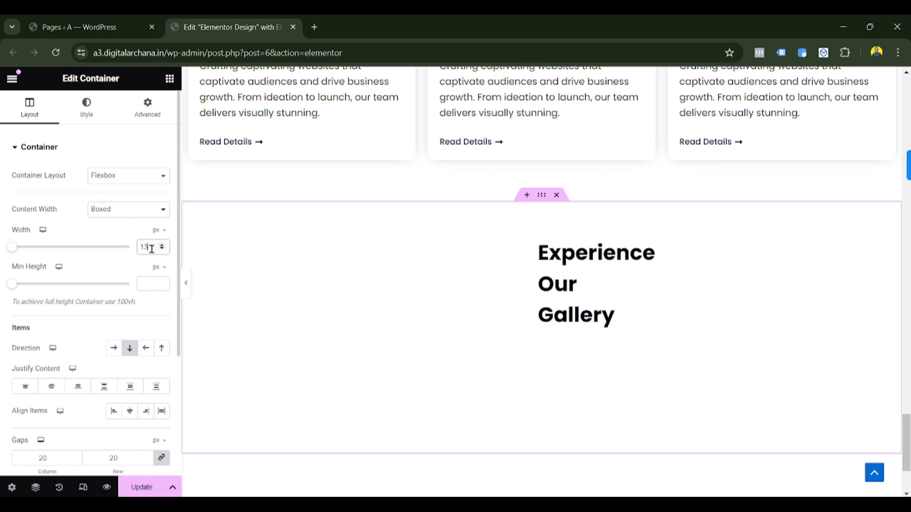
- Compare the gallery section's width with the Recent Projects section, and examine the whole gallery on the full-width canvas
scroll(776, 320, up, 10)
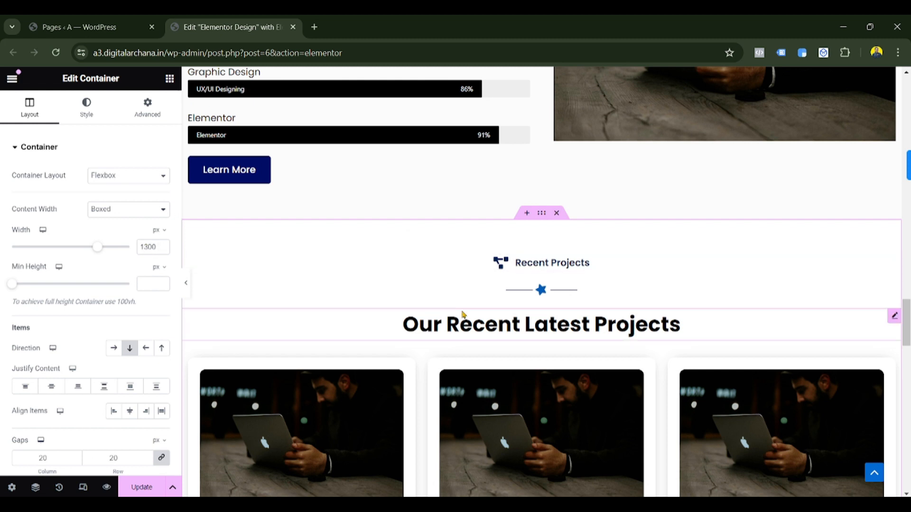
scroll(462, 314, down, 3)
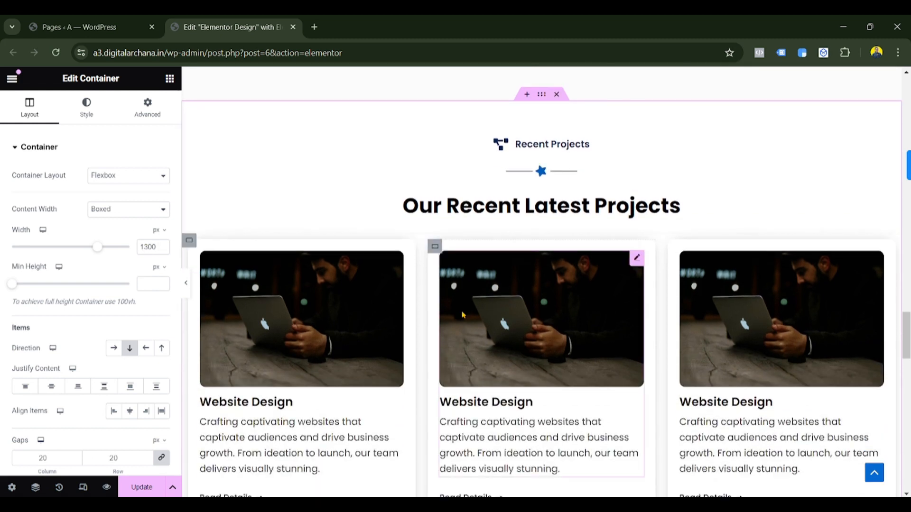
scroll(463, 314, down, 5)
scroll(463, 314, down, 5)
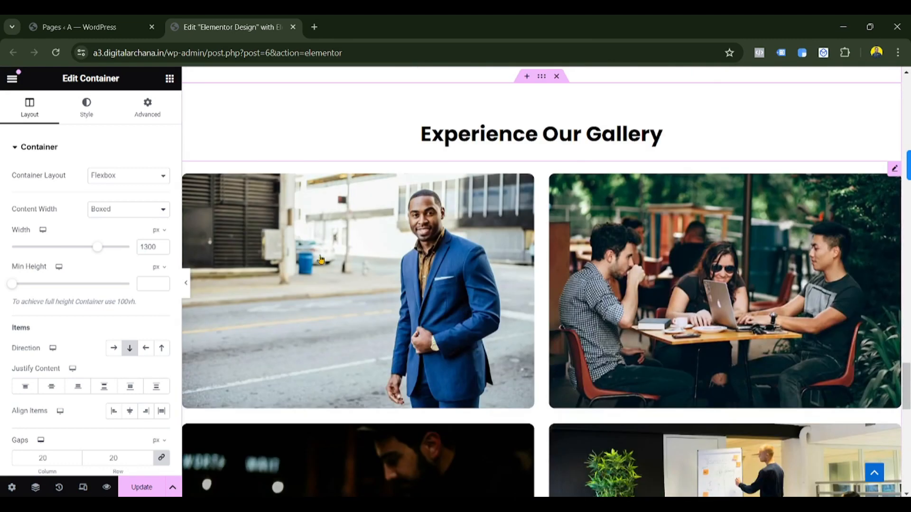
click(186, 283)
scroll(584, 368, down, 15)
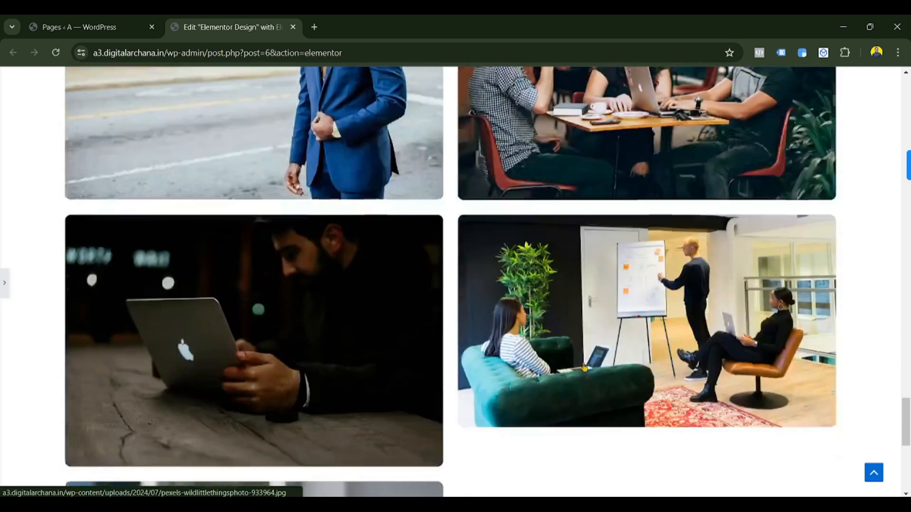
scroll(584, 368, down, 1)
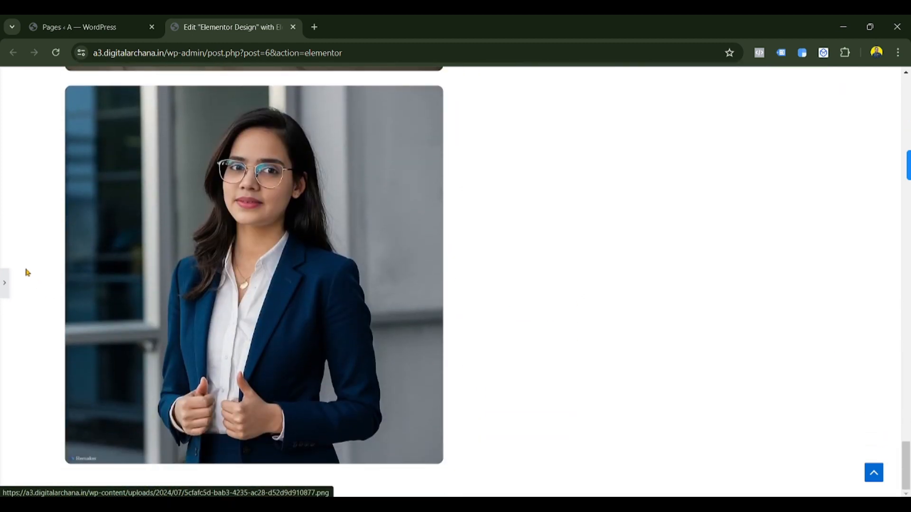
click(11, 287)
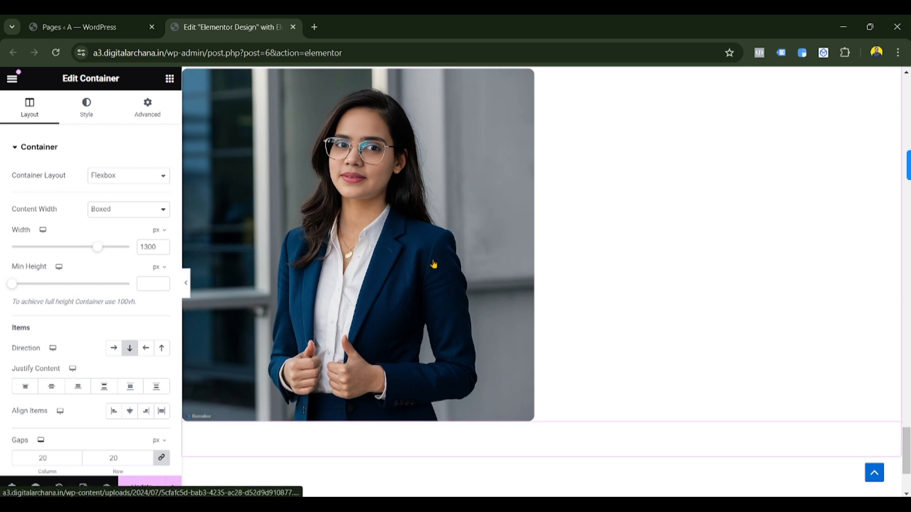
- Remove the fifth image, the portrait of the woman in the blue suit, from the Basic Gallery and close the image lightbox
click(433, 265)
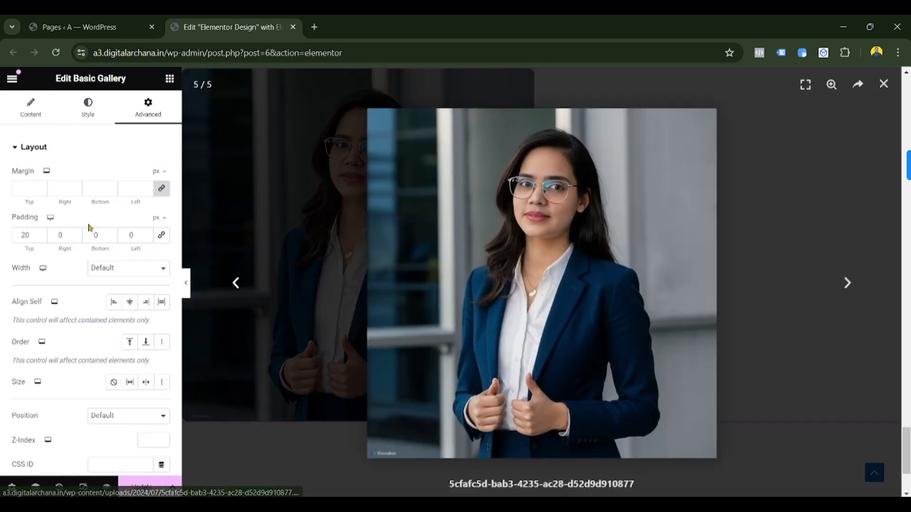
click(882, 85)
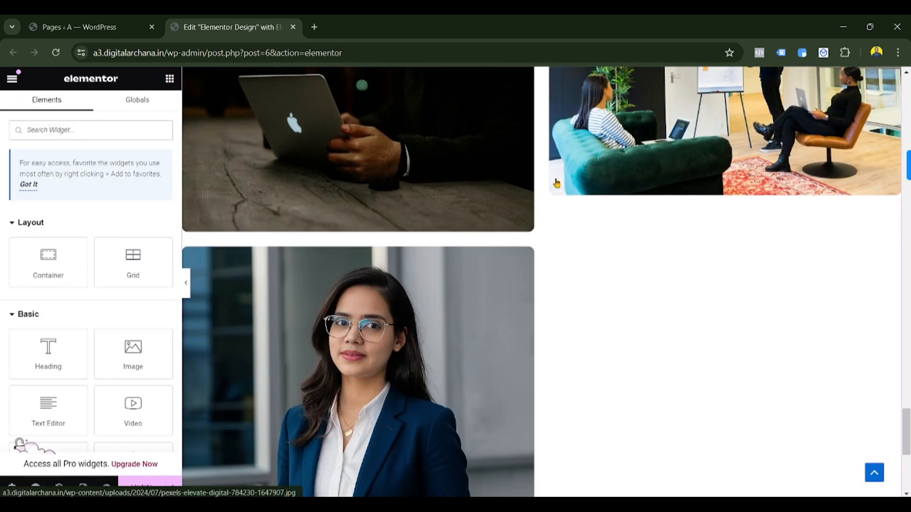
click(556, 183)
click(22, 116)
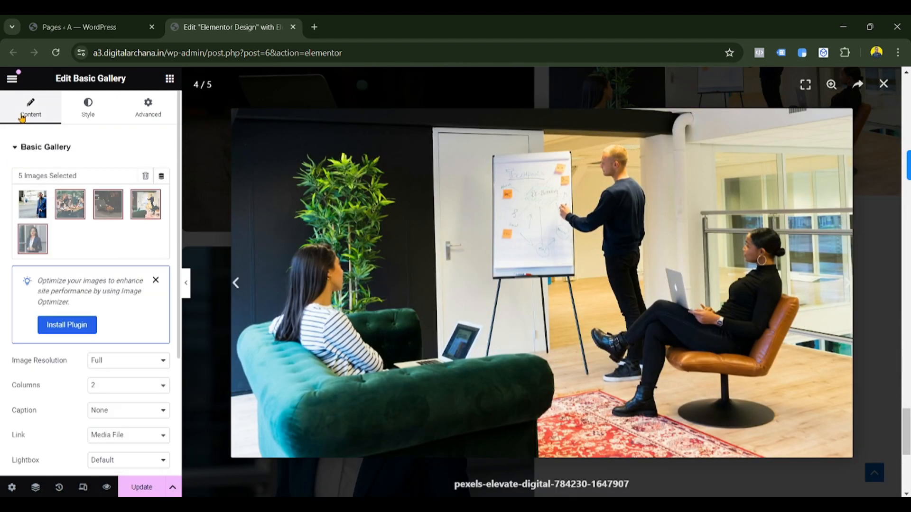
click(57, 235)
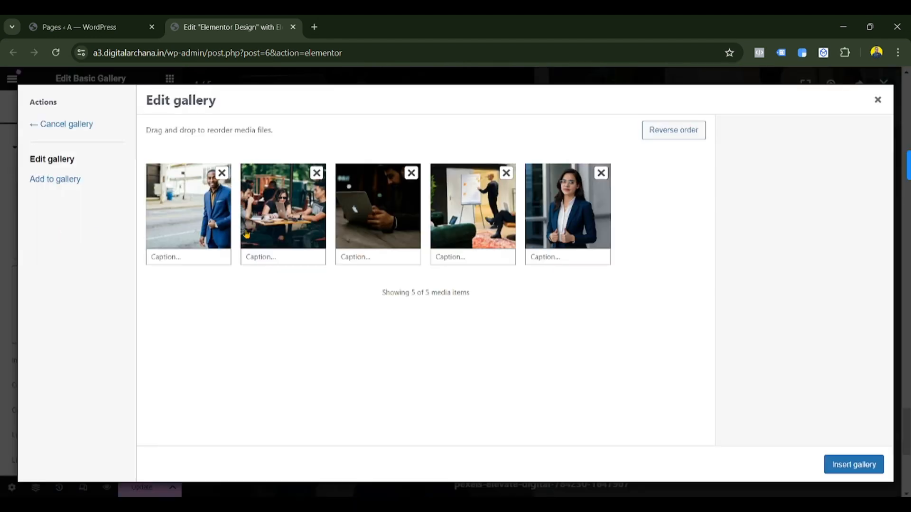
click(601, 174)
click(854, 464)
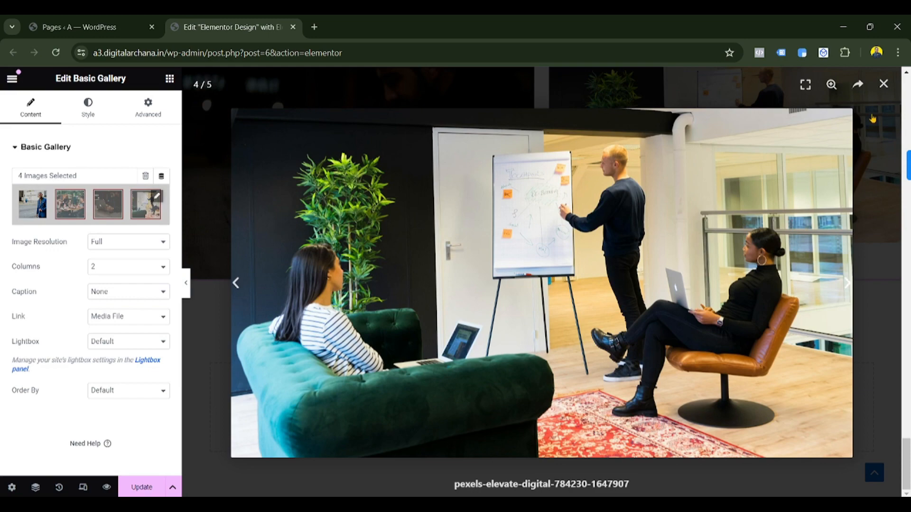
click(883, 84)
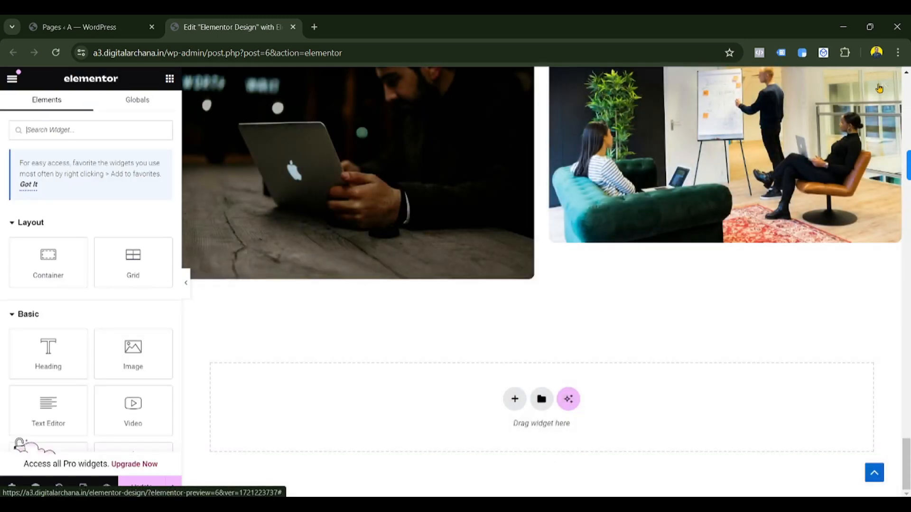
- Add a new Flexbox container with the single-column, downward structure below the gallery section
scroll(661, 275, up, 5)
scroll(662, 277, down, 5)
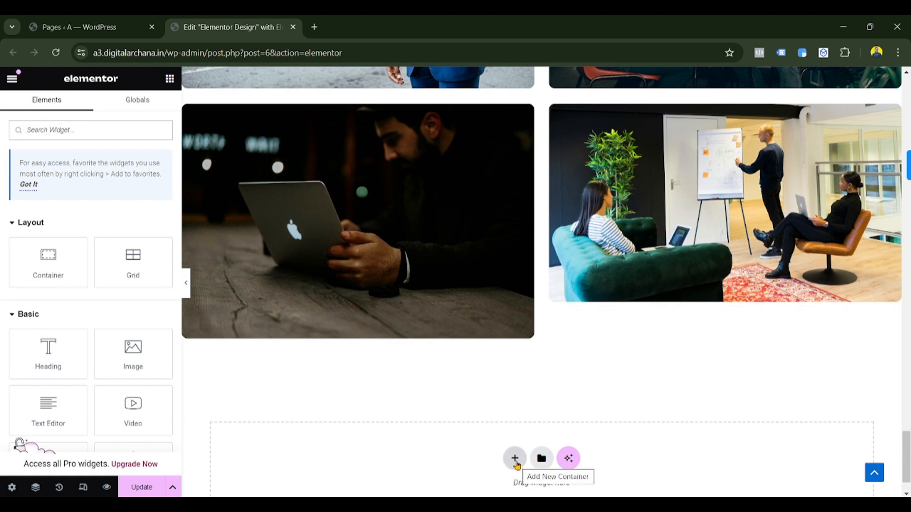
scroll(111, 320, down, 10)
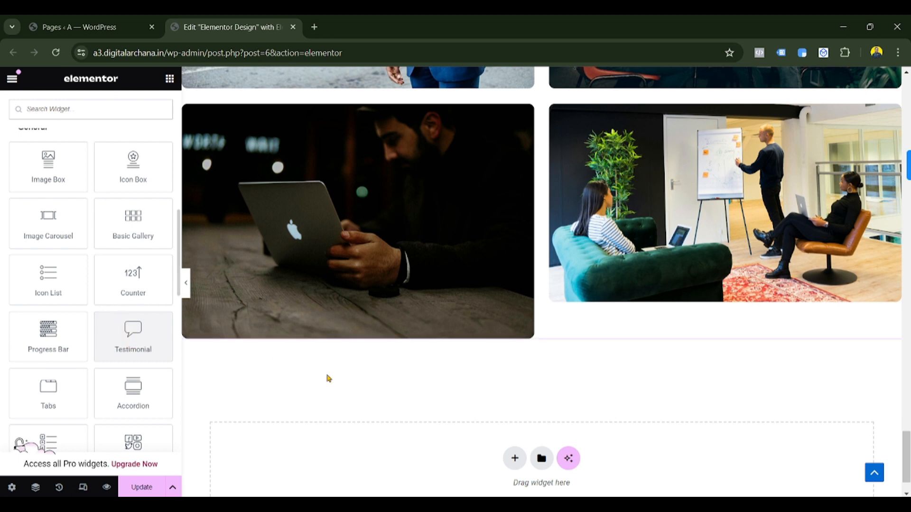
scroll(593, 346, down, 2)
click(512, 401)
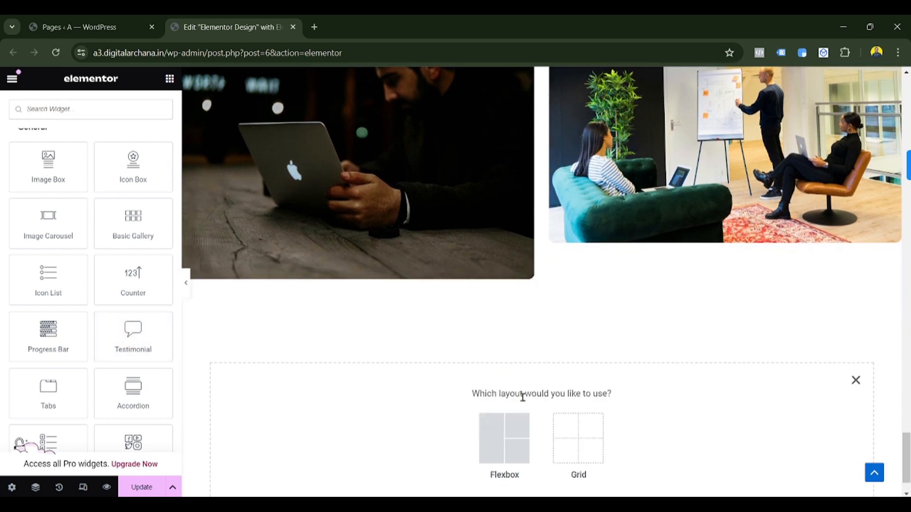
click(501, 451)
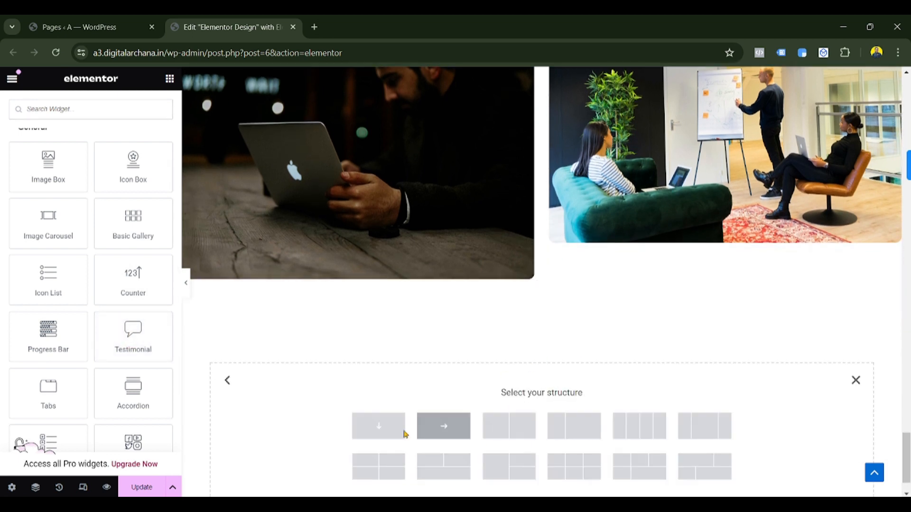
click(378, 428)
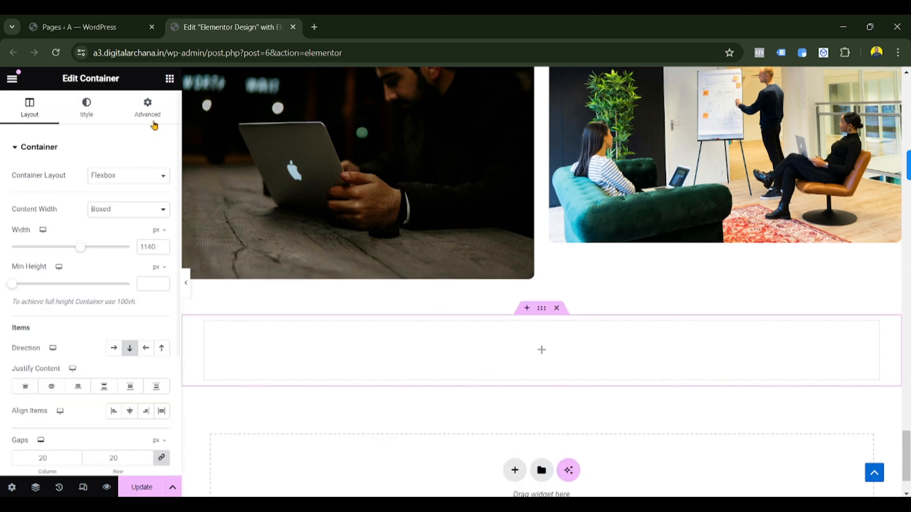
- Unlink the new container's padding values and set its top and bottom padding to 50 px
click(151, 113)
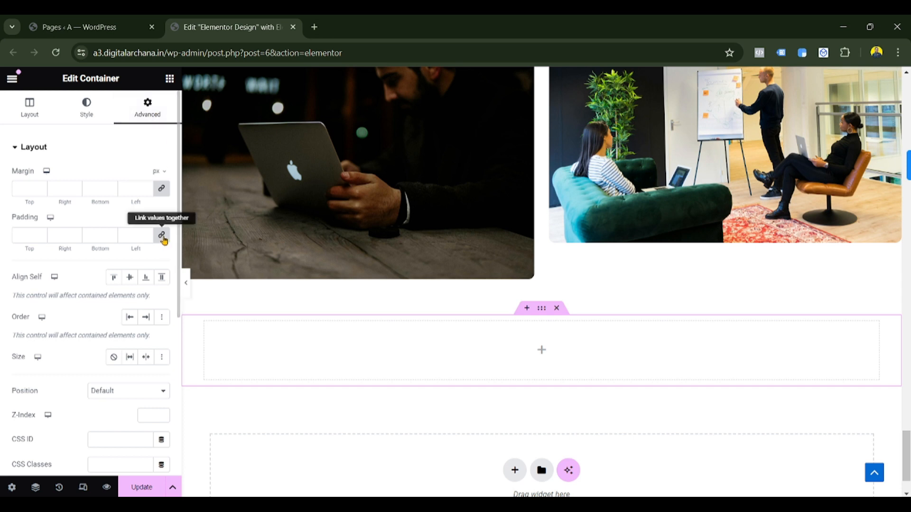
click(161, 235)
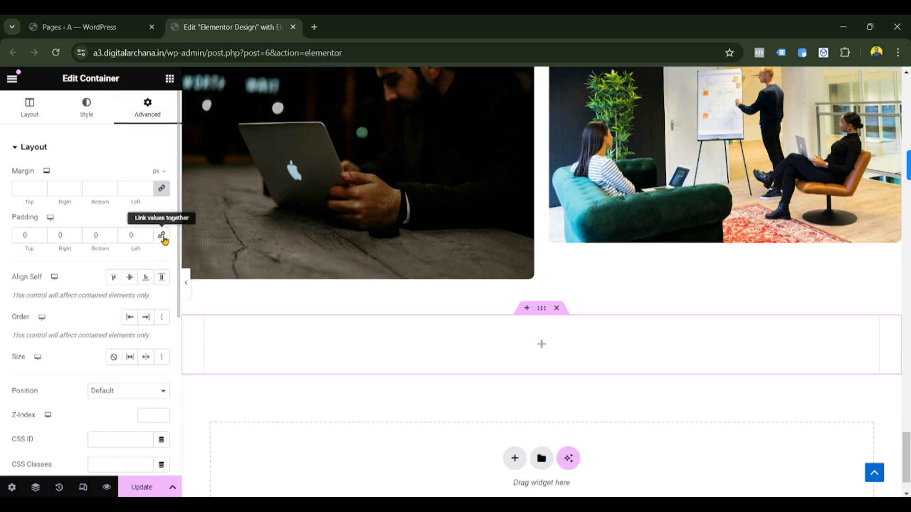
click(14, 236)
text(5)
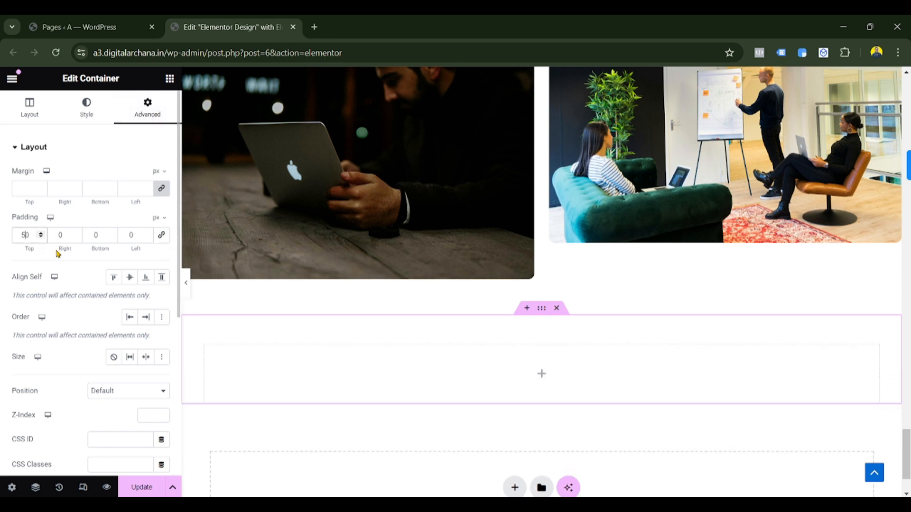
click(90, 235)
text(5)
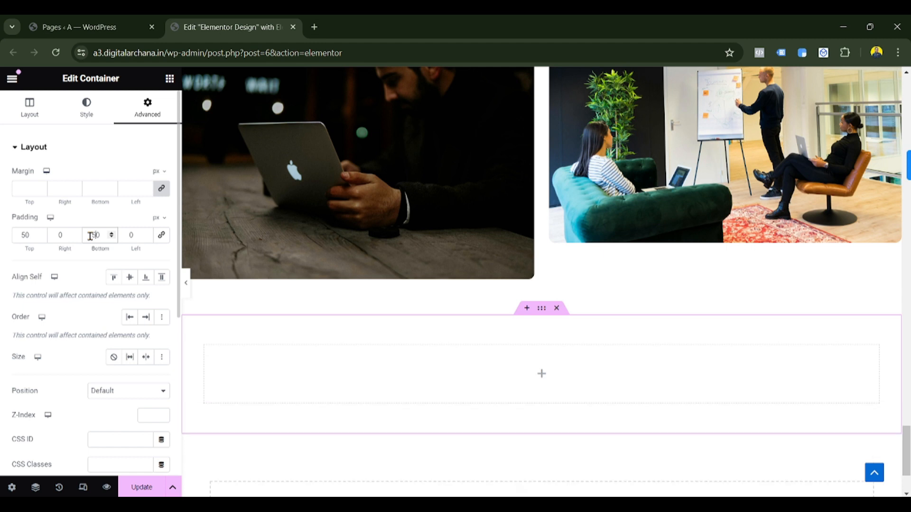
- Try linked padding of 50 px on all sides of the container and reset the values to 0
click(162, 236)
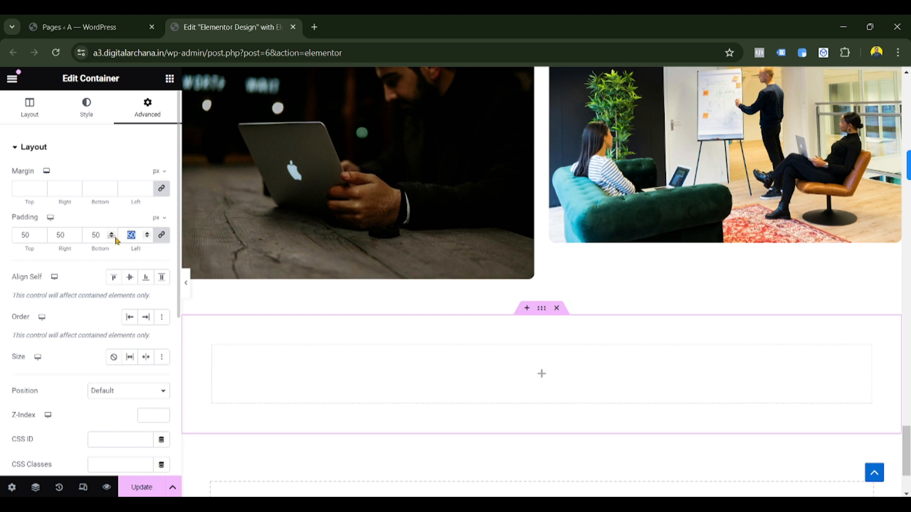
key(BackSpace)
text(50)
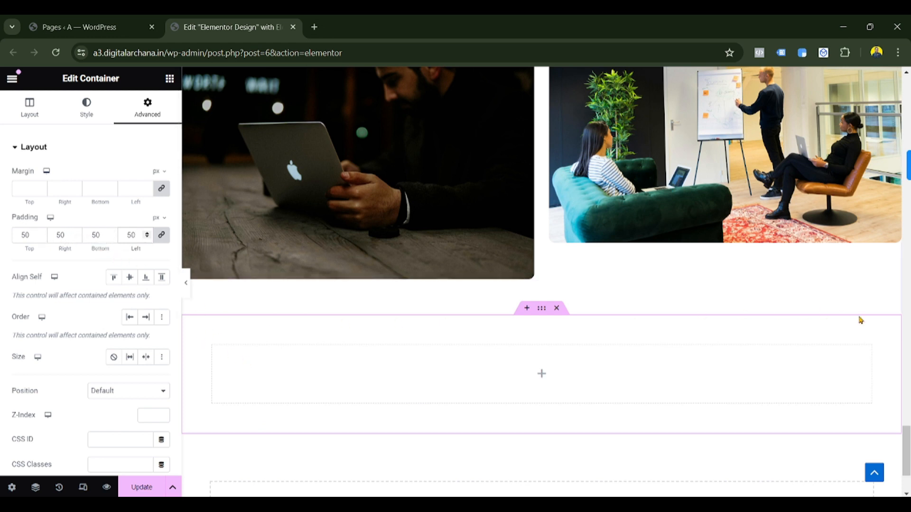
double_click(133, 235)
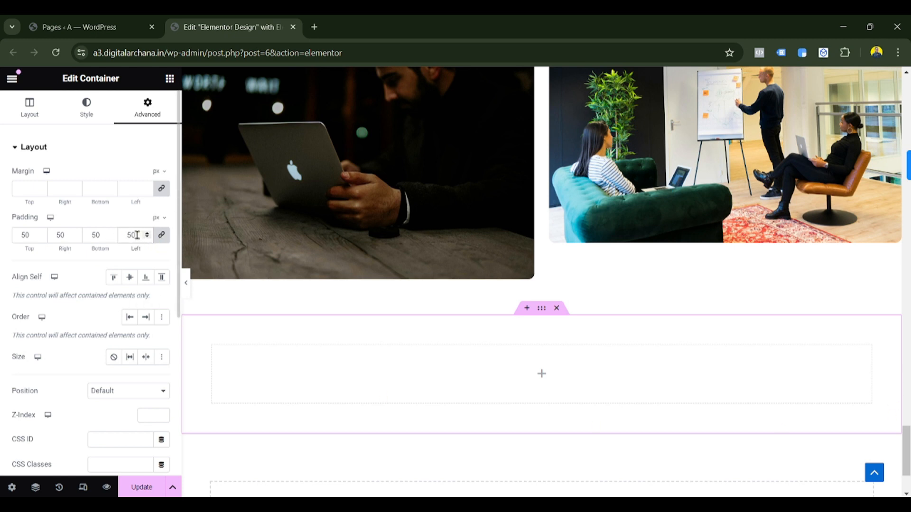
text(0)
- Unlink the padding values and set only the container's top and bottom padding to 50 px
click(162, 235)
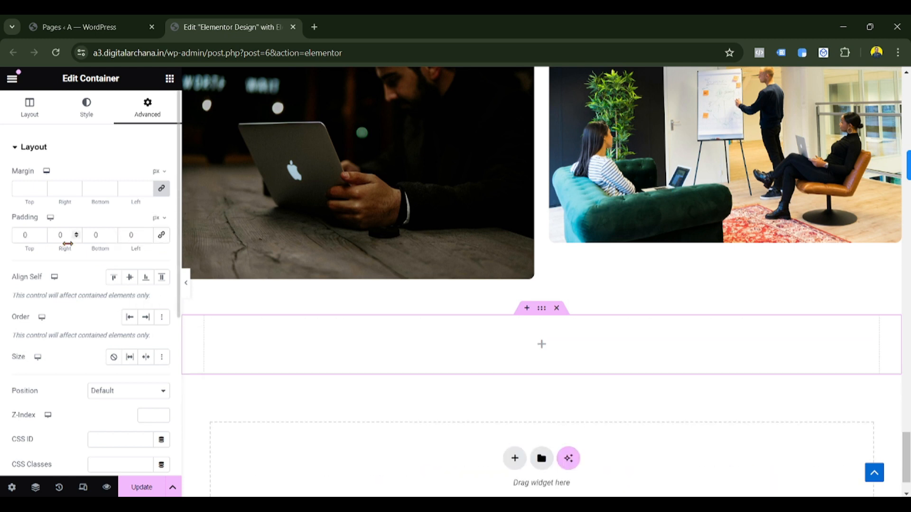
text(50)
double_click(87, 234)
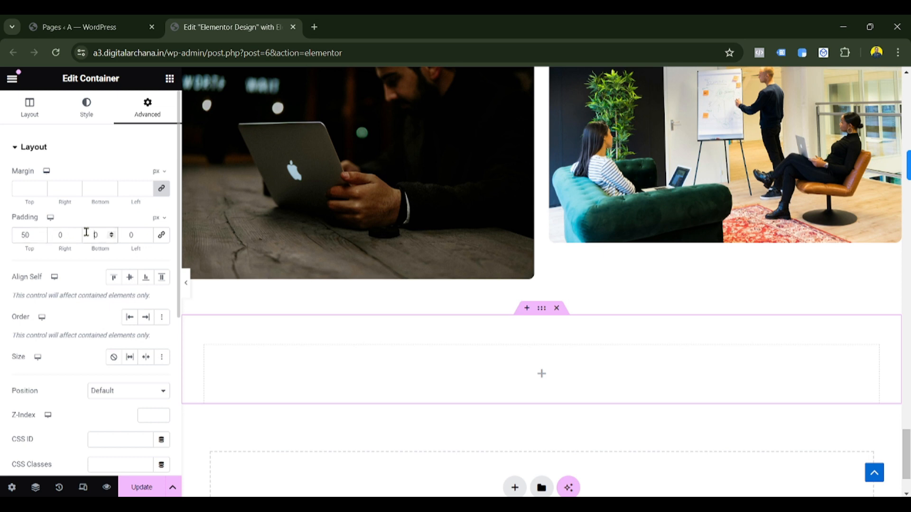
text(50)
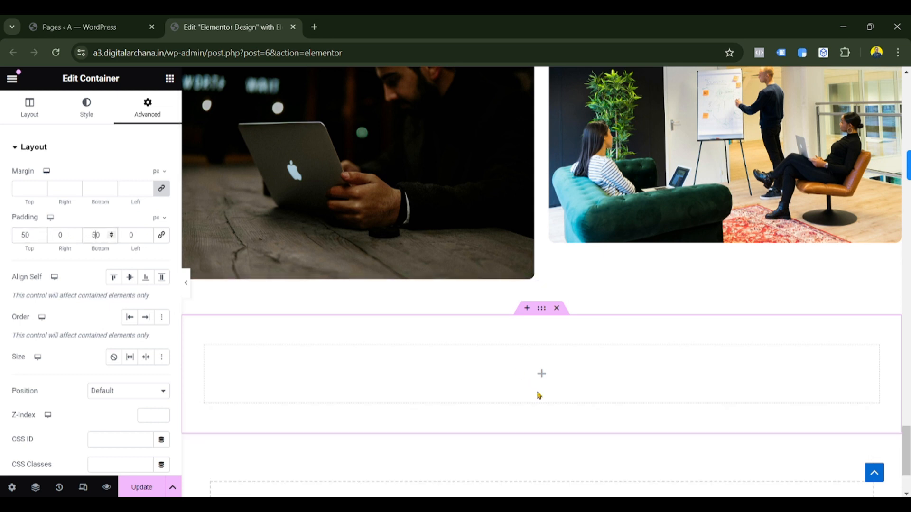
- Add a Heading widget to the new container with the title "What Out Experts Says?"
click(541, 375)
drag(44, 346, 560, 364)
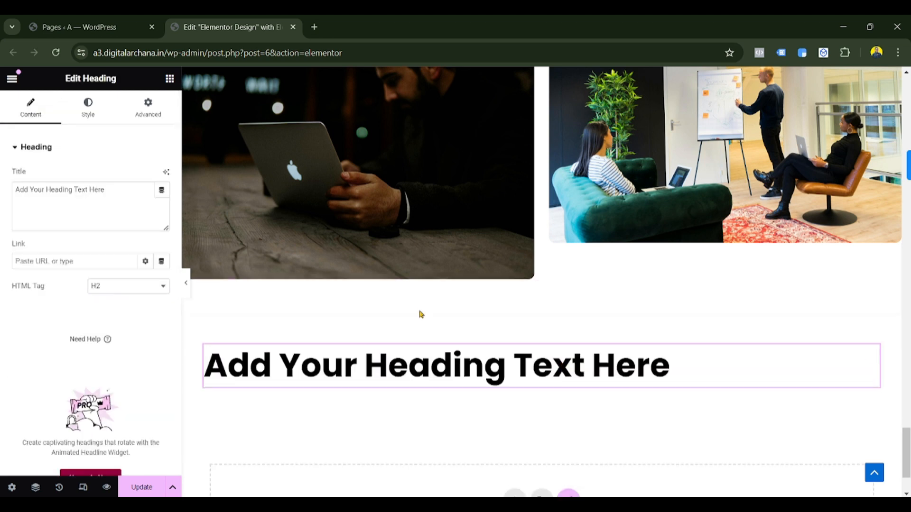
drag(142, 202, 1, 208)
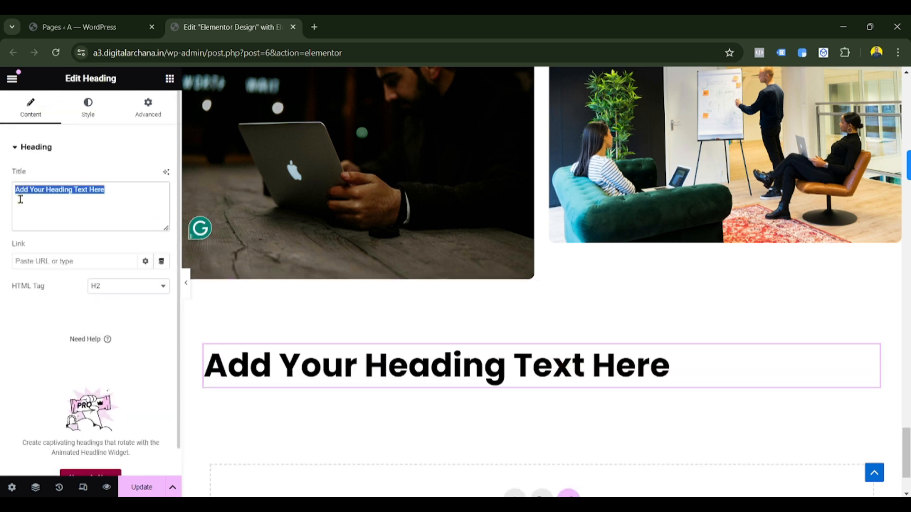
text(What Out )
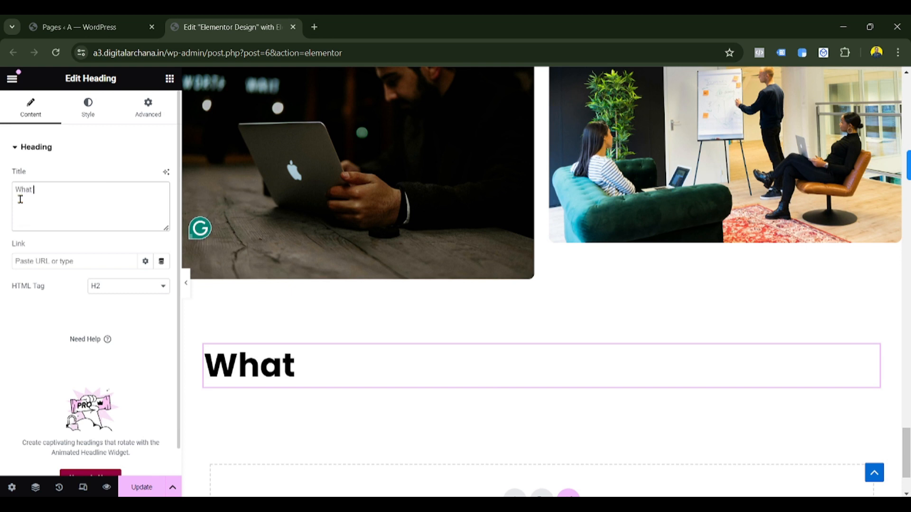
text(Ex)
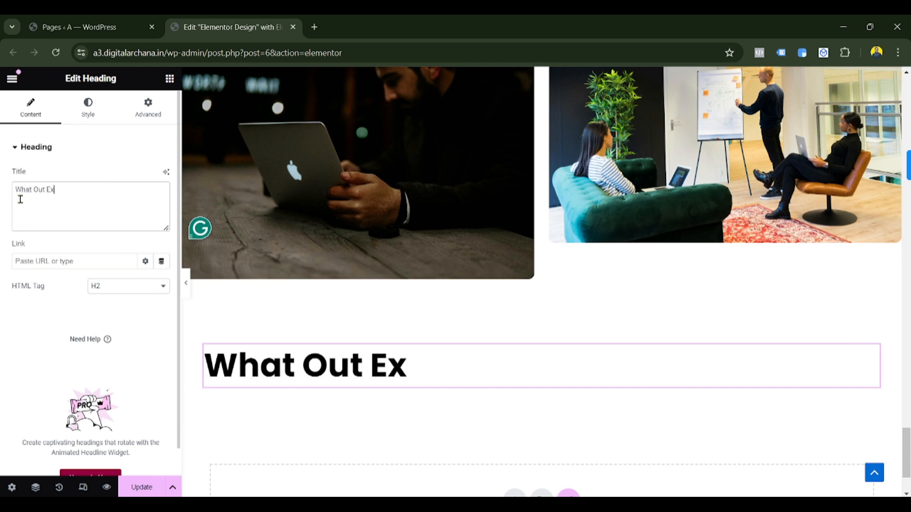
text(perts)
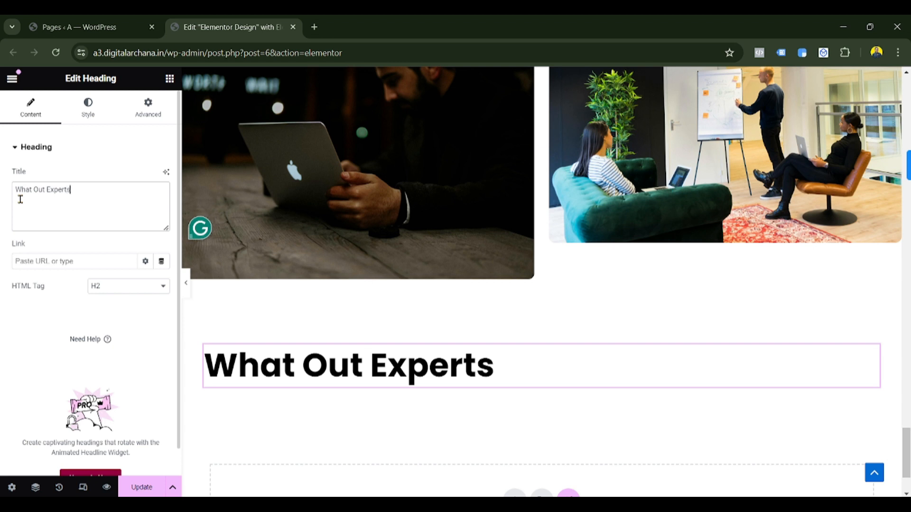
text( Sa)
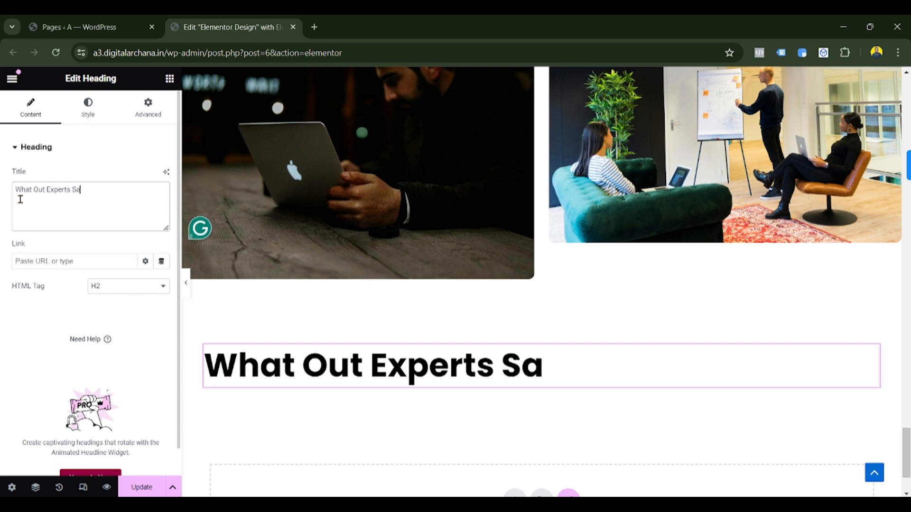
text(ys)
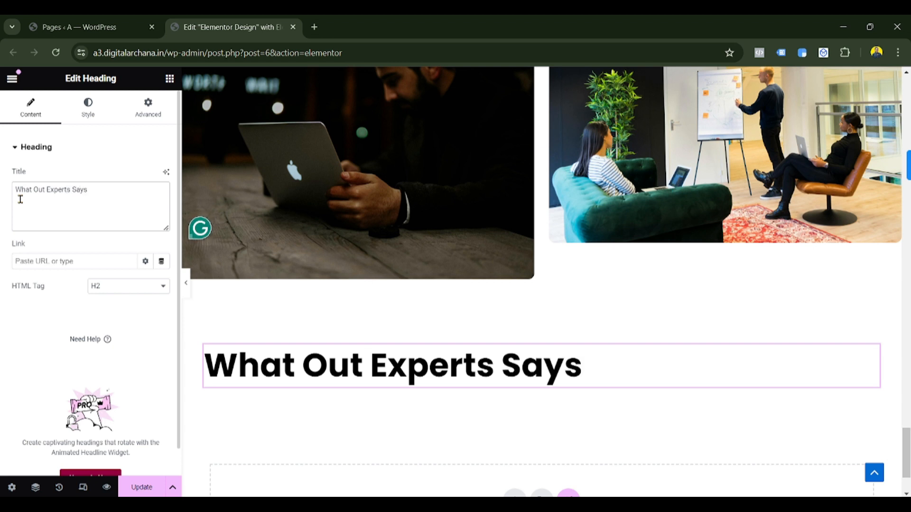
text(?)
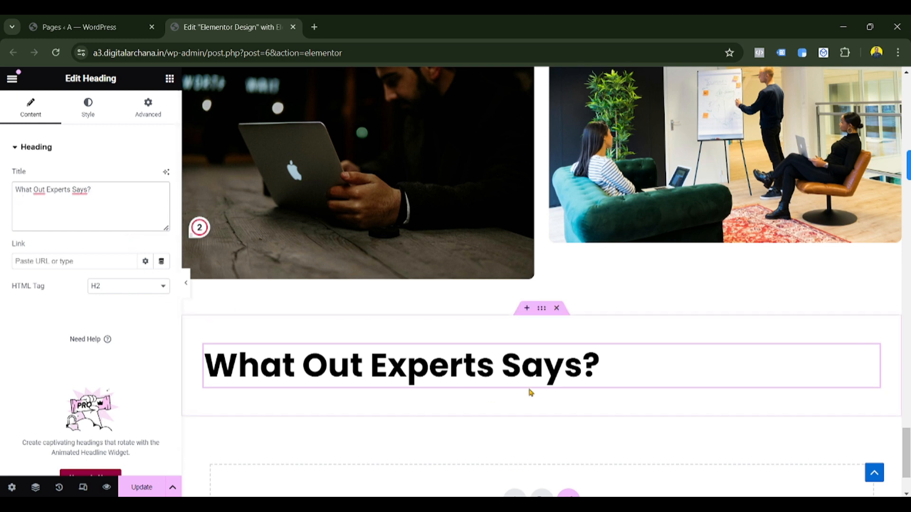
- Copy the "Experience Our Gallery" heading and paste its style onto the "What Out Experts Says?" heading
scroll(529, 390, up, 10)
scroll(529, 393, down, 3)
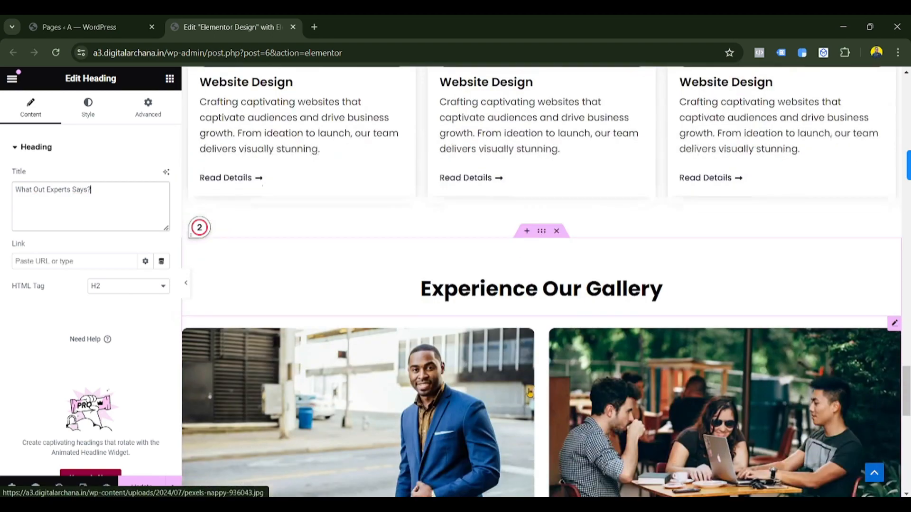
right_click(533, 289)
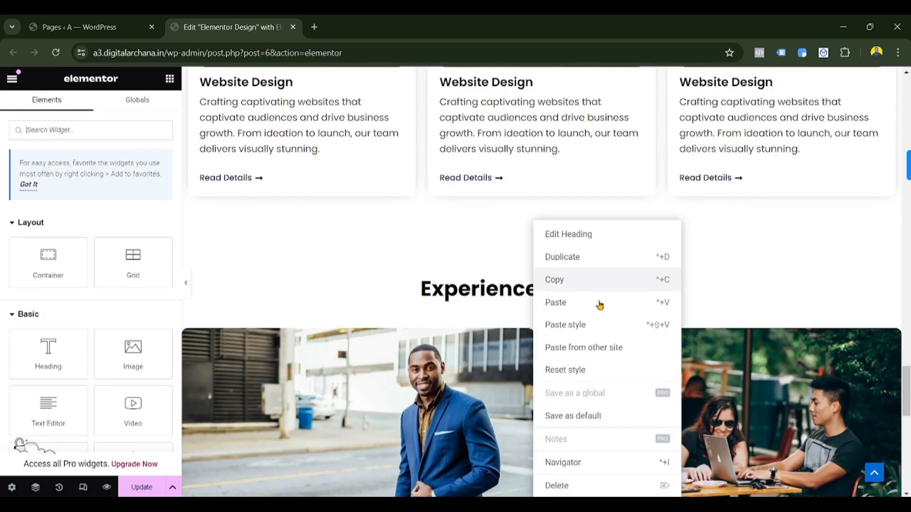
click(567, 283)
scroll(499, 410, down, 10)
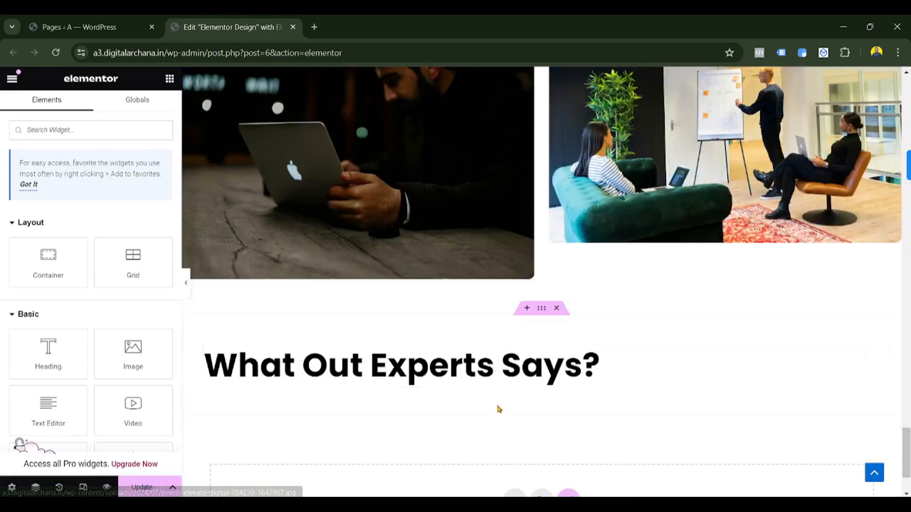
right_click(437, 376)
click(471, 325)
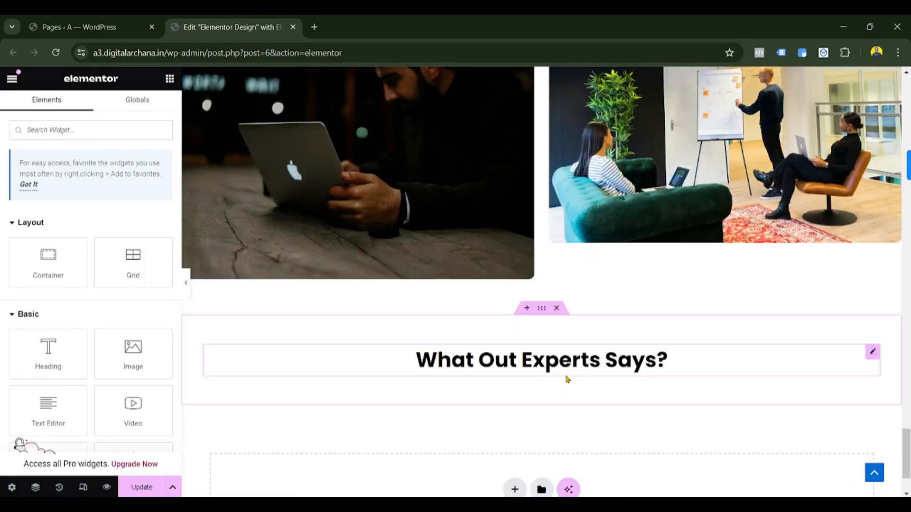
- Add a Text Editor widget below the "What Out Experts Says?" heading and set the section container's boxed width to 1300 px
drag(52, 392, 511, 367)
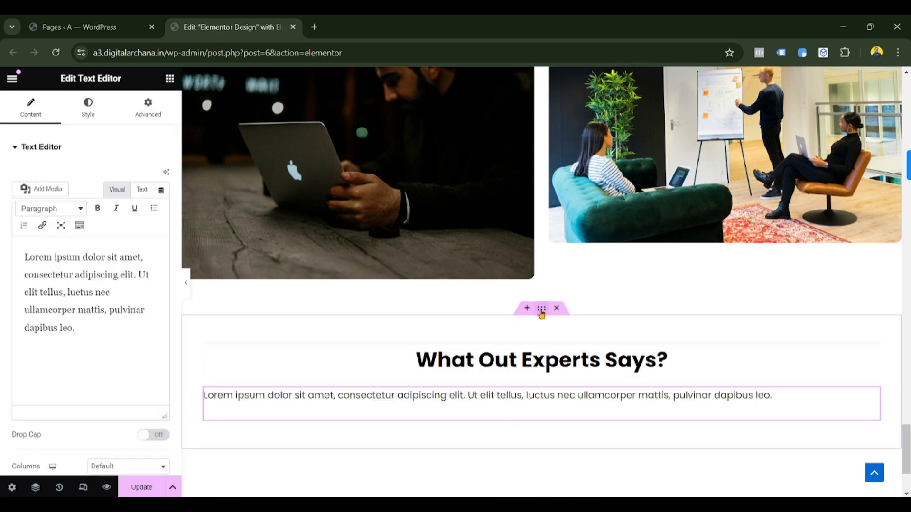
click(542, 312)
click(29, 108)
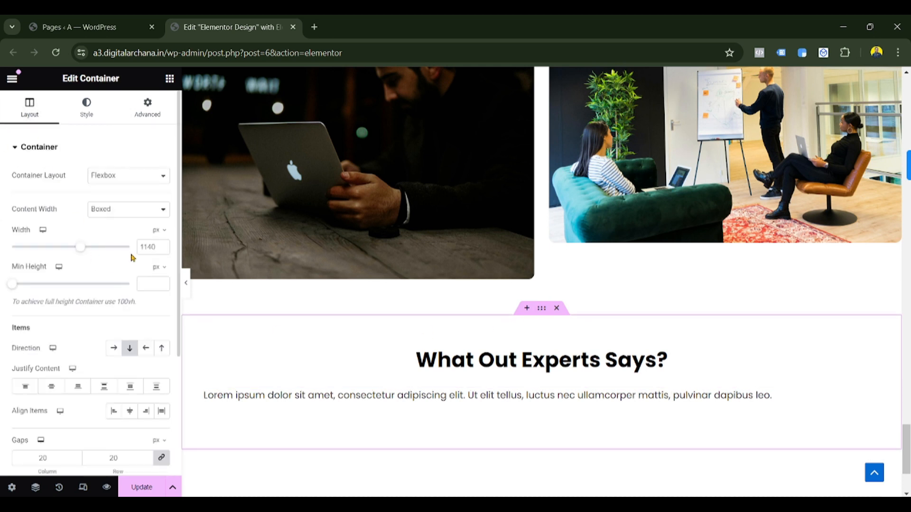
double_click(143, 248)
text(1330)
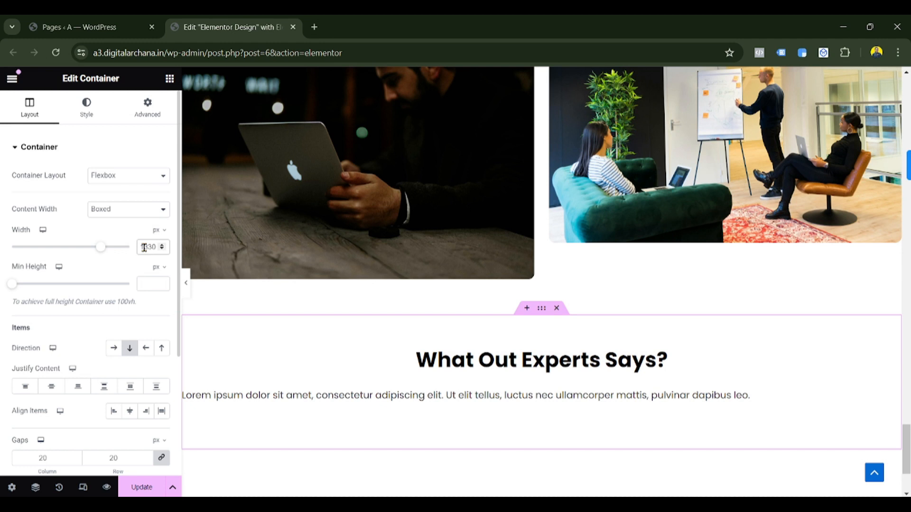
key(BackSpace)
key(BackSpace)
key(BackSpace)
key(BackSpace)
text(1300)
- Replace the placeholder paragraph with "Let's read what our experts says about this course" and center-align it
click(559, 396)
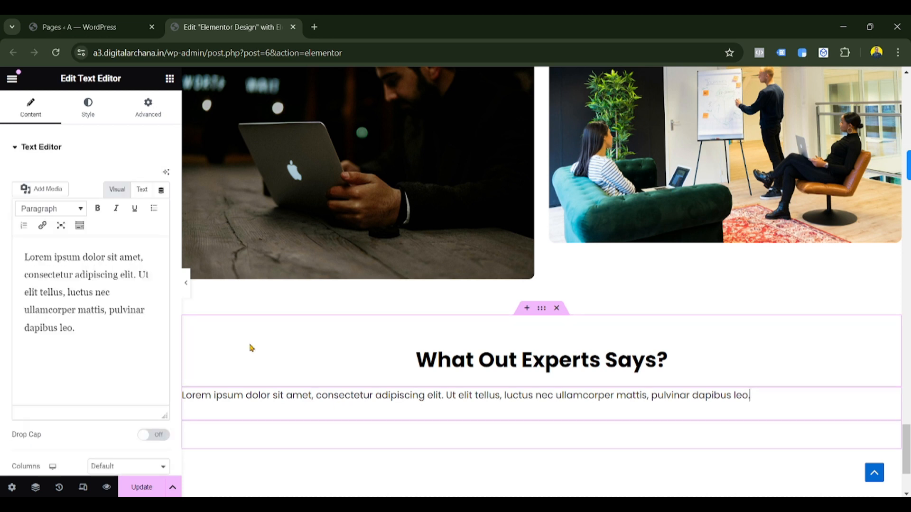
click(93, 274)
key(ctrl+a)
text(Let's readwhat)
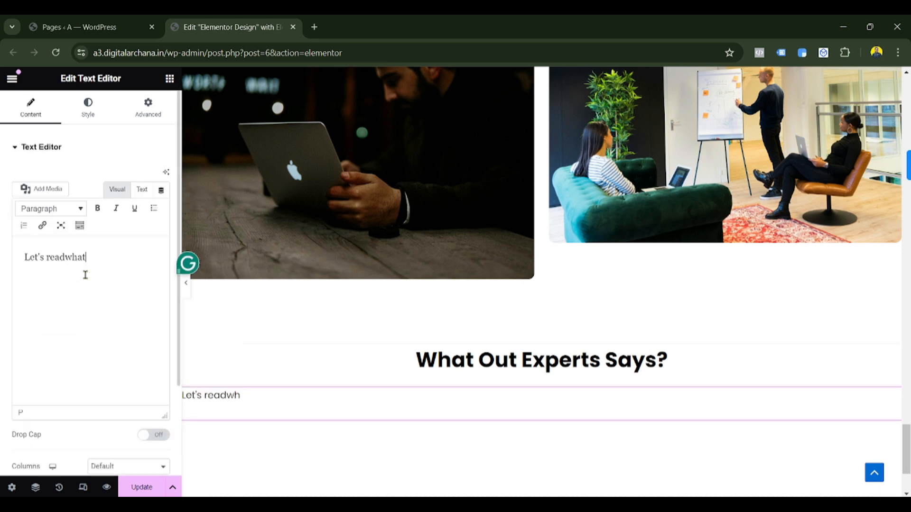
key(BackSpace)
key(BackSpace)
key(BackSpace)
key(BackSpace)
text(what our)
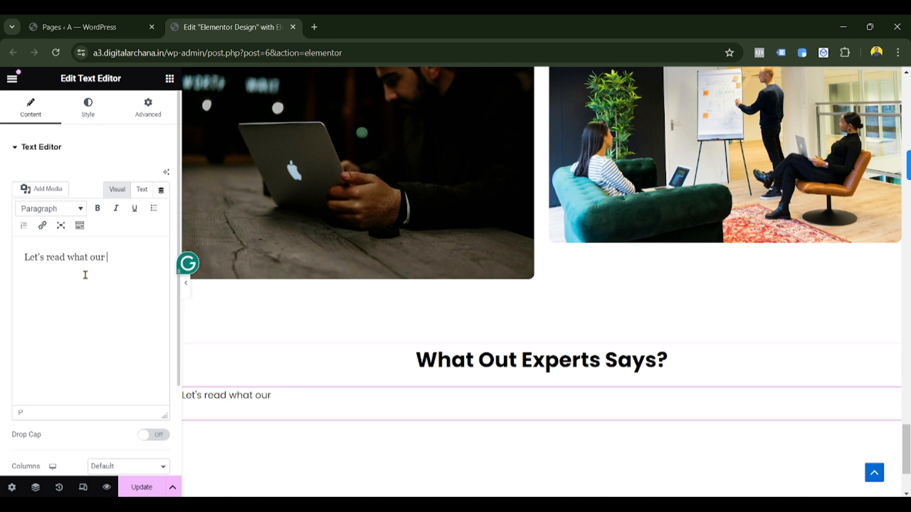
text( experts says)
text(out th)
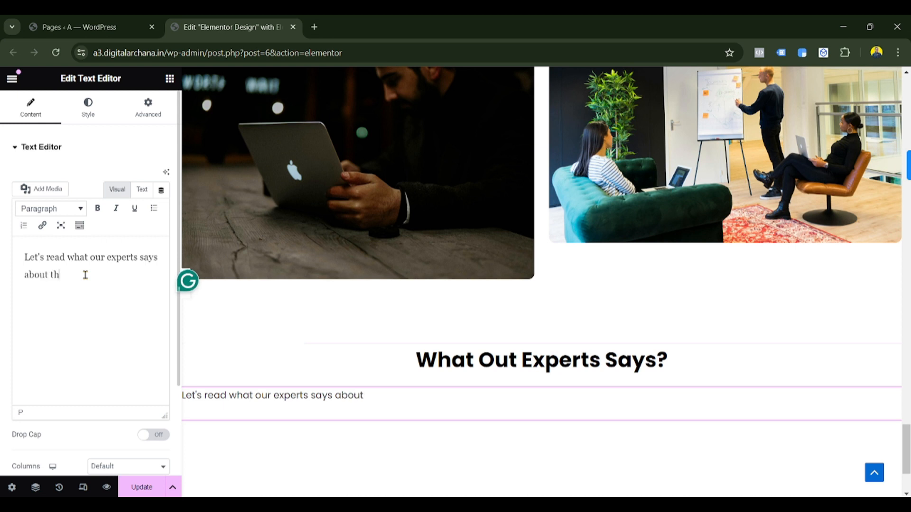
text(is course/)
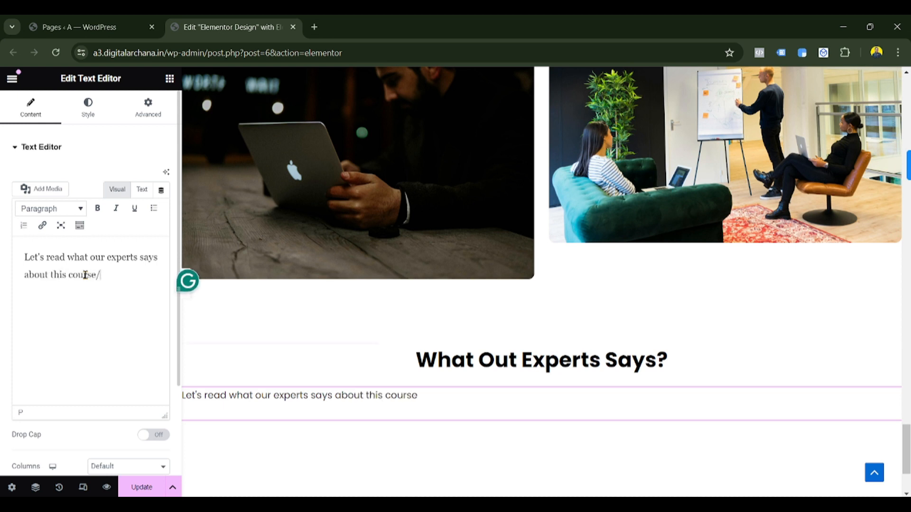
text( se)
key(BackSpace)
key(BackSpace)
key(BackSpace)
key(BackSpace)
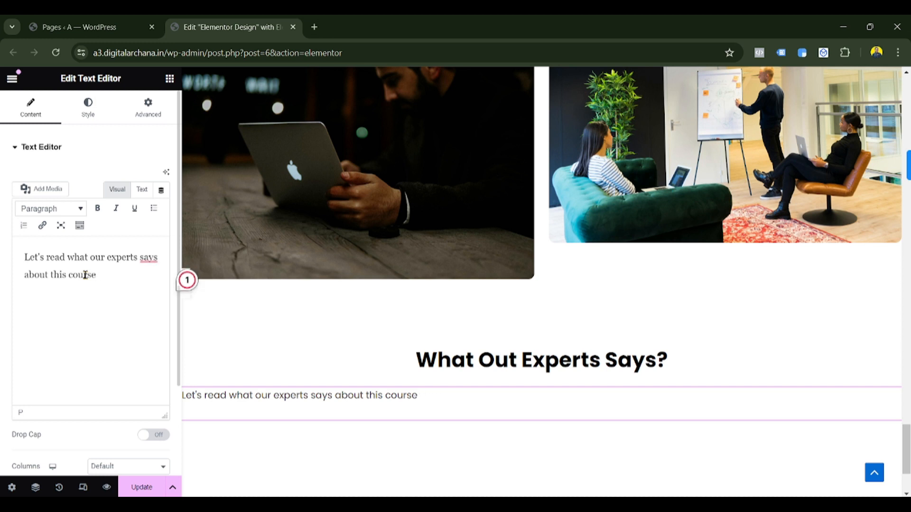
click(95, 116)
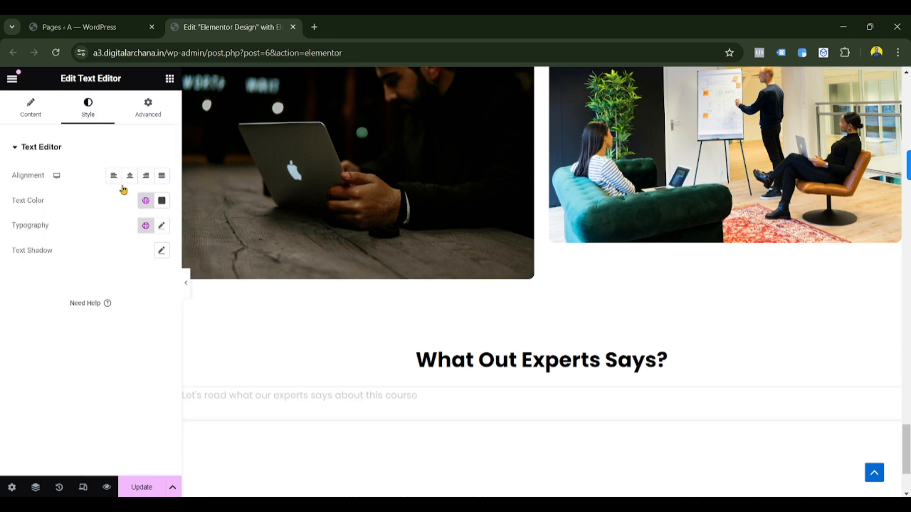
click(125, 183)
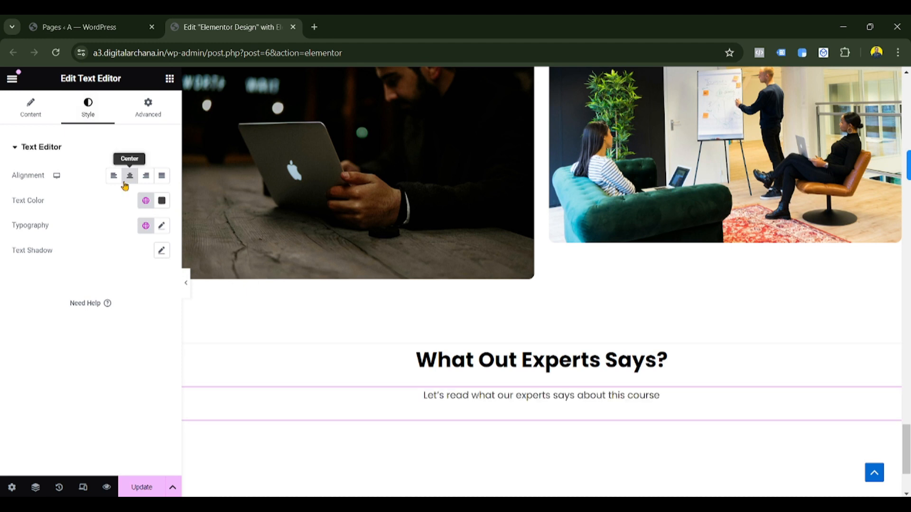
- Add a nested container below the centered paragraph in the "What Out Experts Says?" section
click(169, 78)
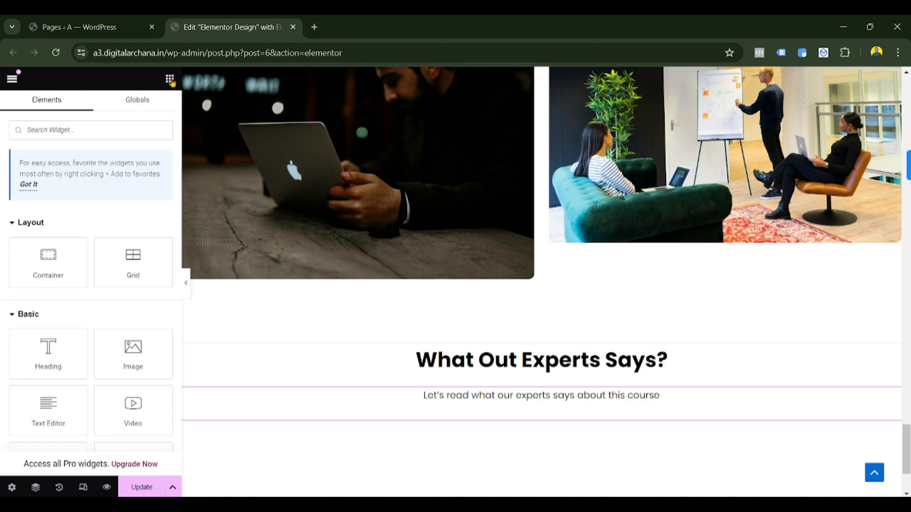
drag(44, 254, 479, 407)
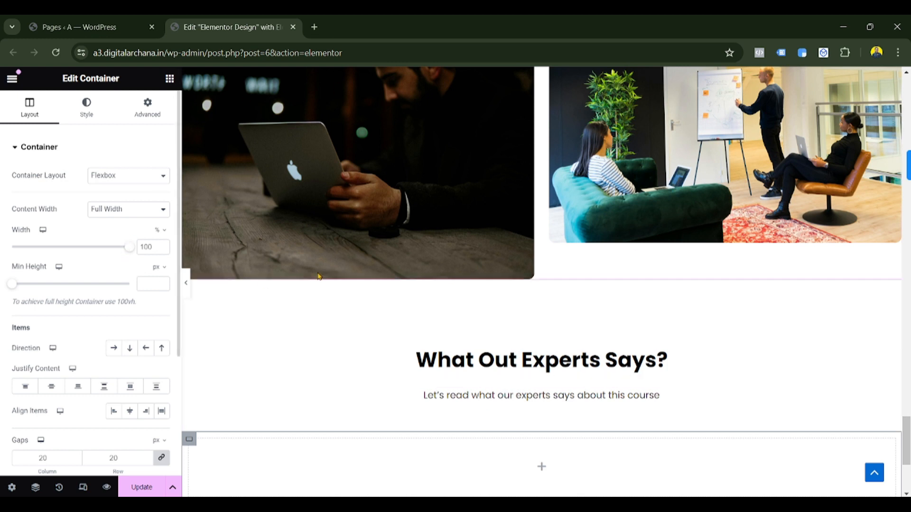
scroll(332, 273, down, 3)
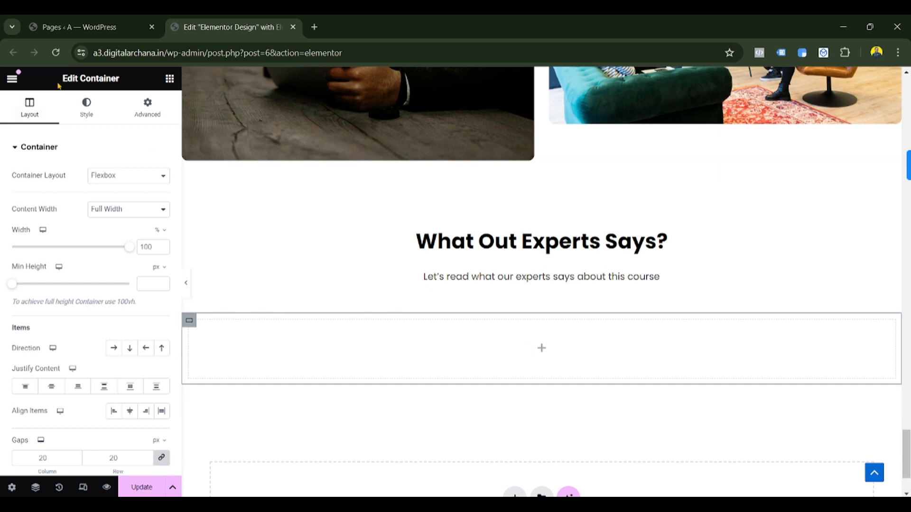
- Fill the nested container with three inner containers, duplicating one for the third, and set the parent's direction to a horizontal row
click(168, 81)
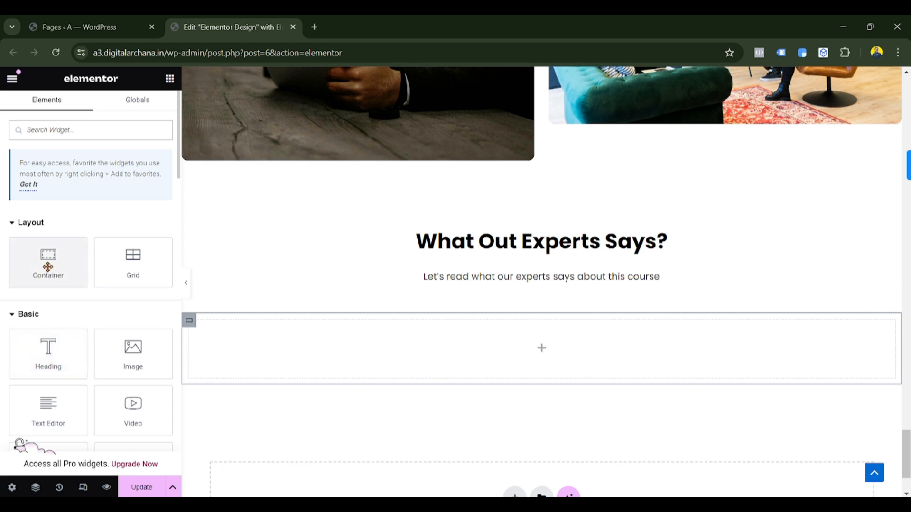
drag(45, 264, 366, 356)
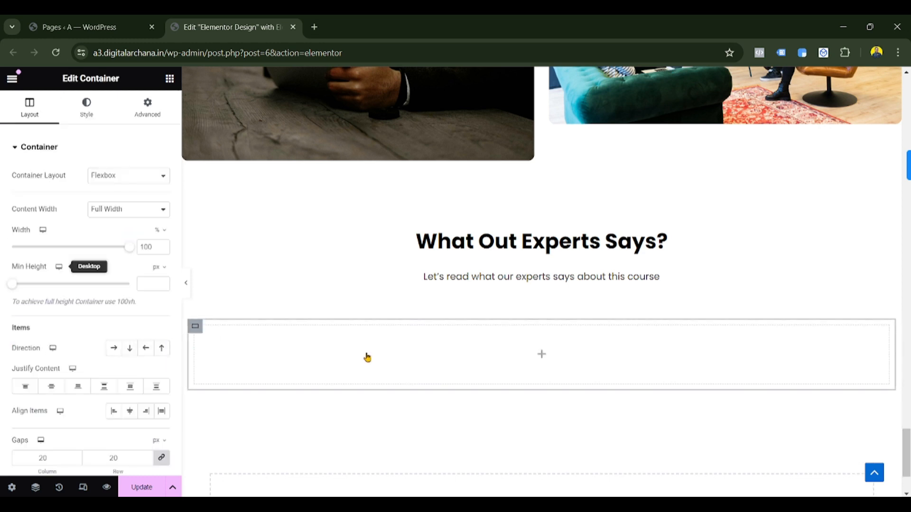
click(170, 80)
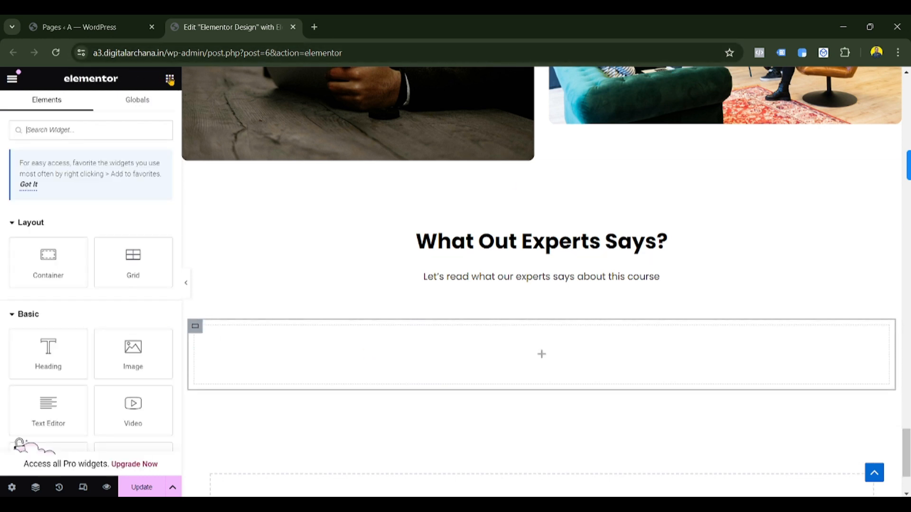
drag(47, 262, 321, 392)
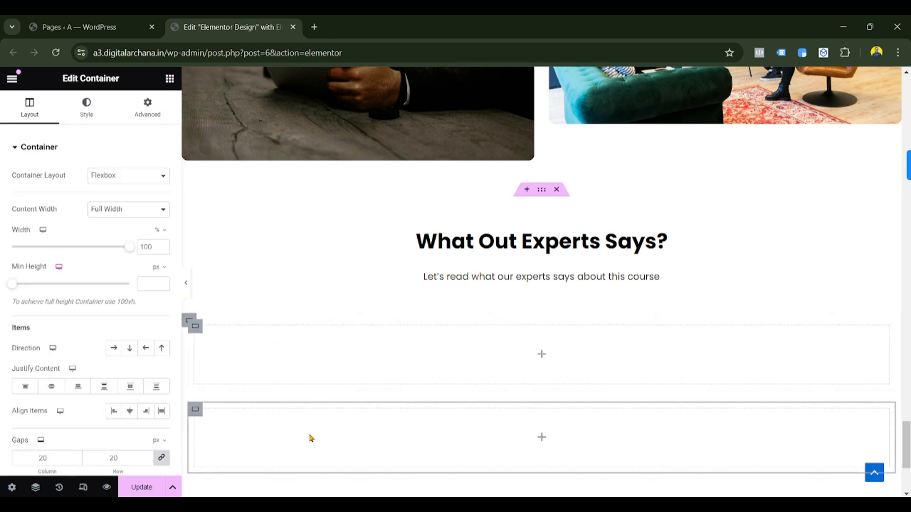
right_click(196, 334)
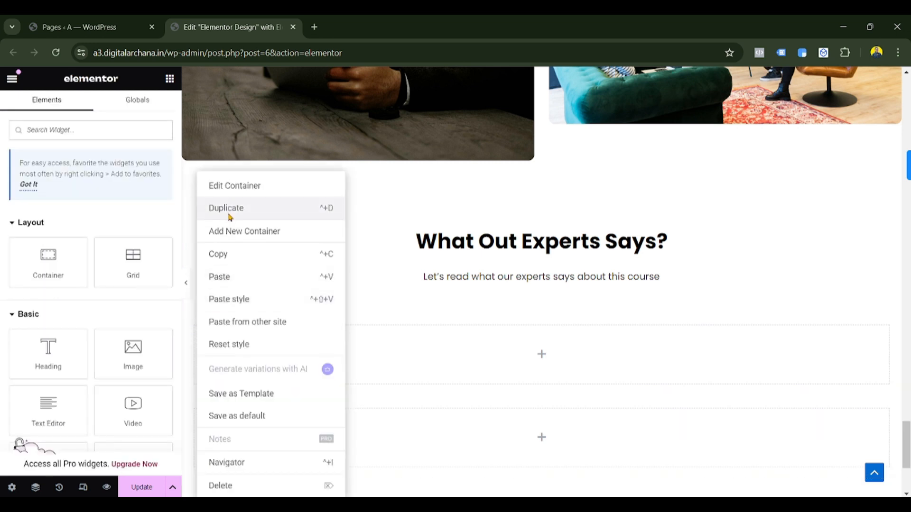
click(228, 208)
scroll(376, 364, down, 2)
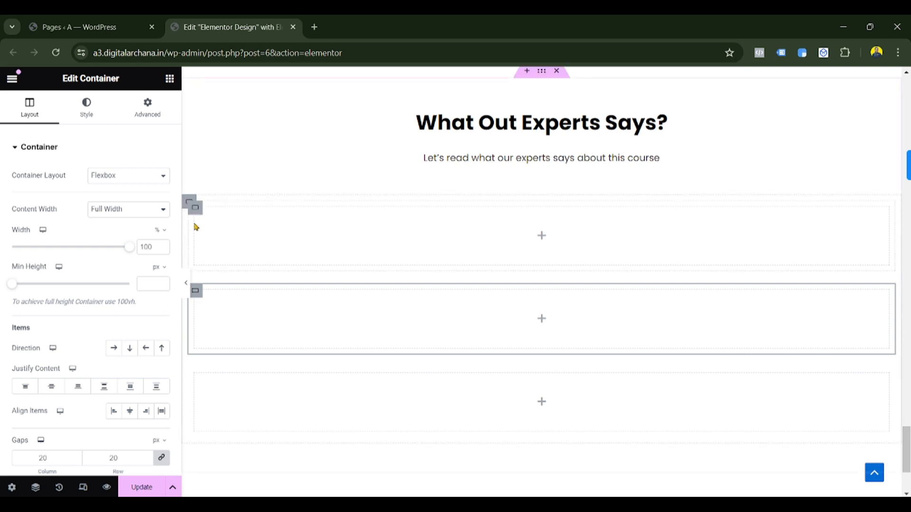
click(188, 203)
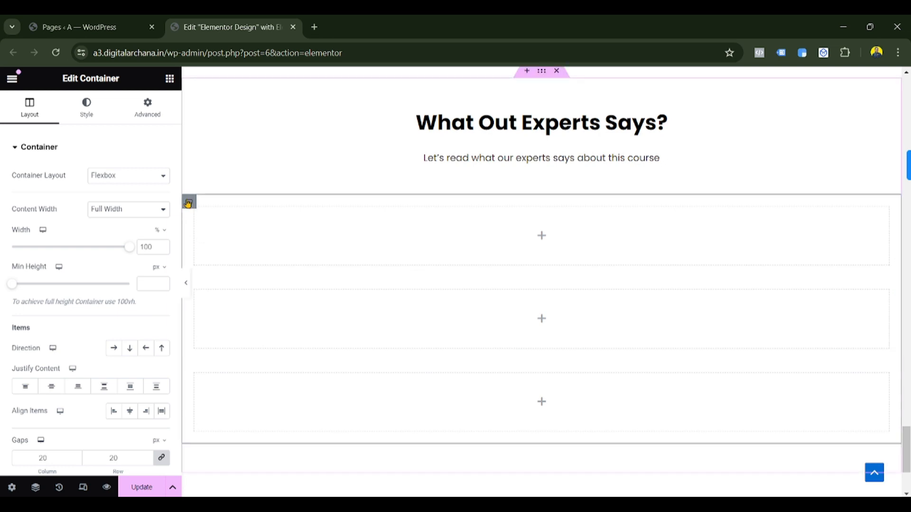
click(114, 349)
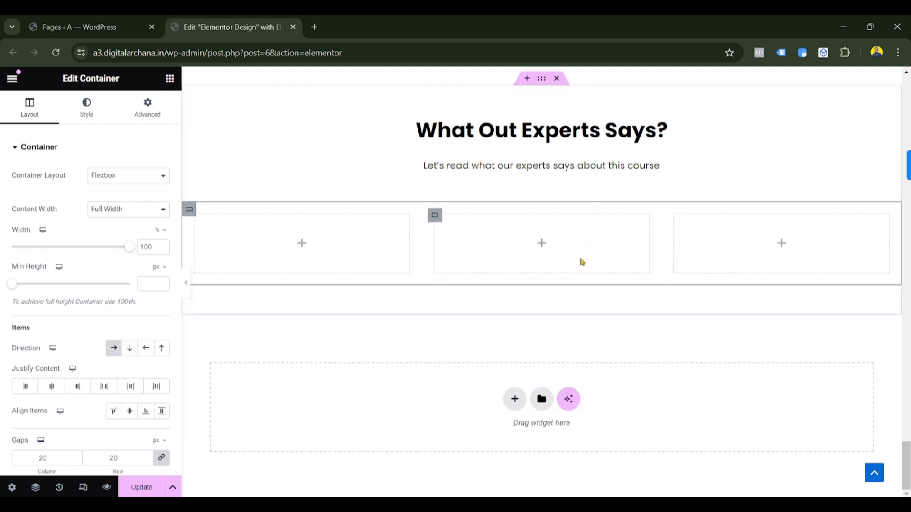
- Find the Testimonial widget by searching "test" and place it in the first of the three inner containers
click(302, 244)
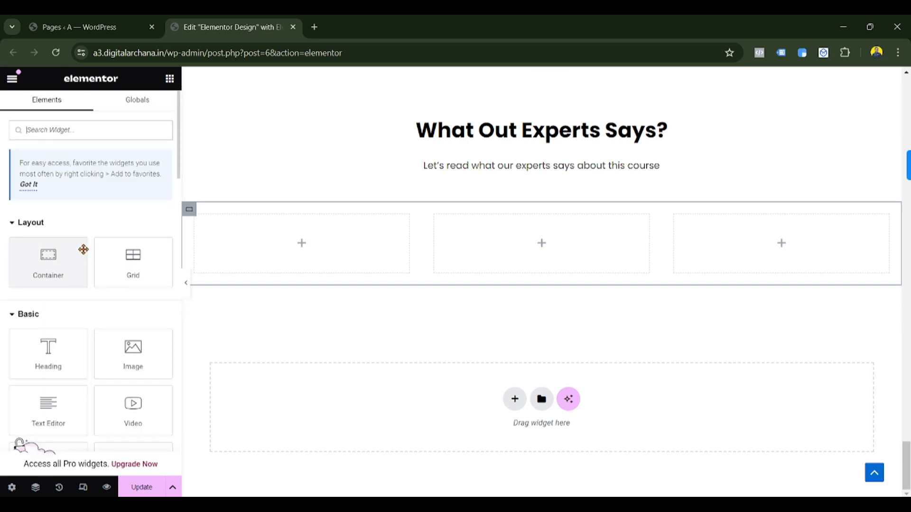
text(test)
drag(61, 242, 296, 245)
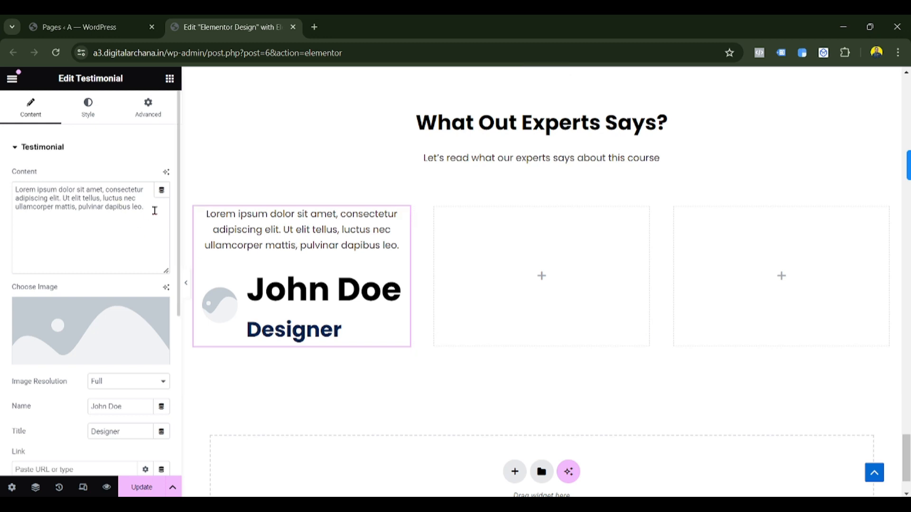
drag(154, 209, 21, 187)
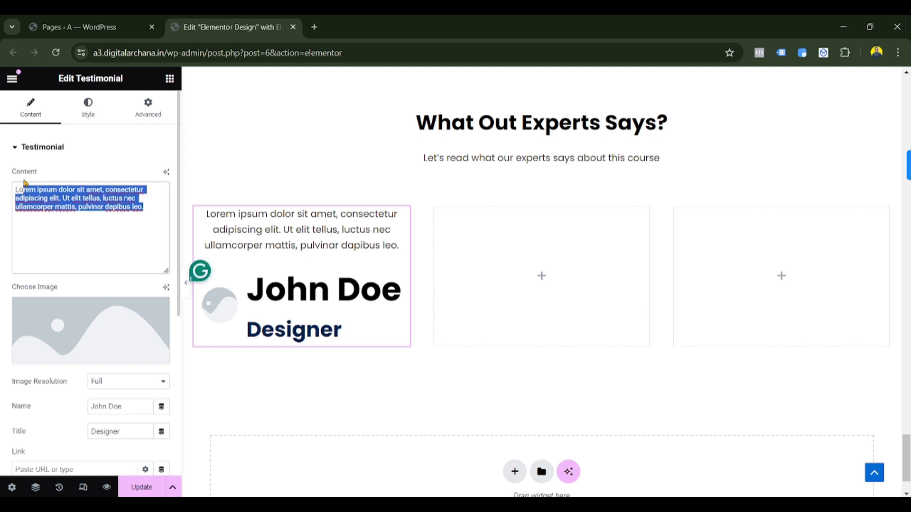
click(70, 209)
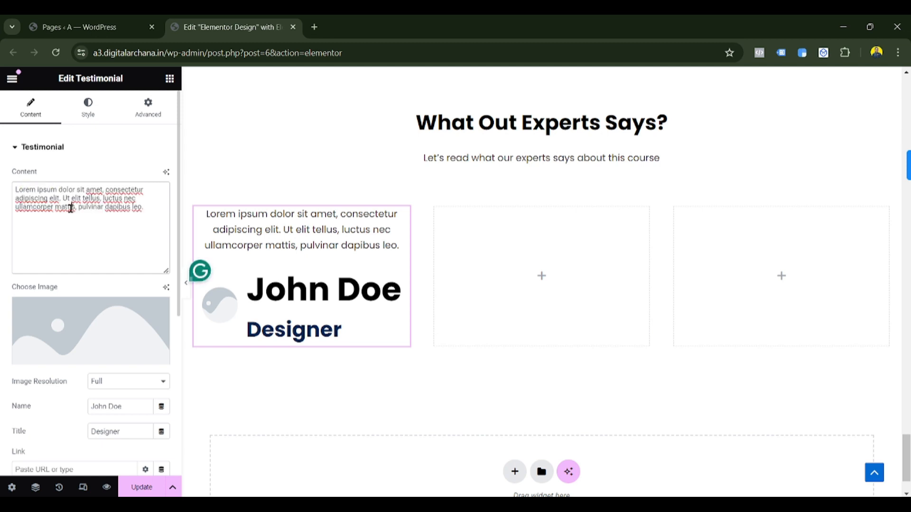
drag(145, 208, 28, 198)
- Set the testimonial's image to the media library photo of the woman in a navy blazer, keeping the image resolution at Full
click(65, 359)
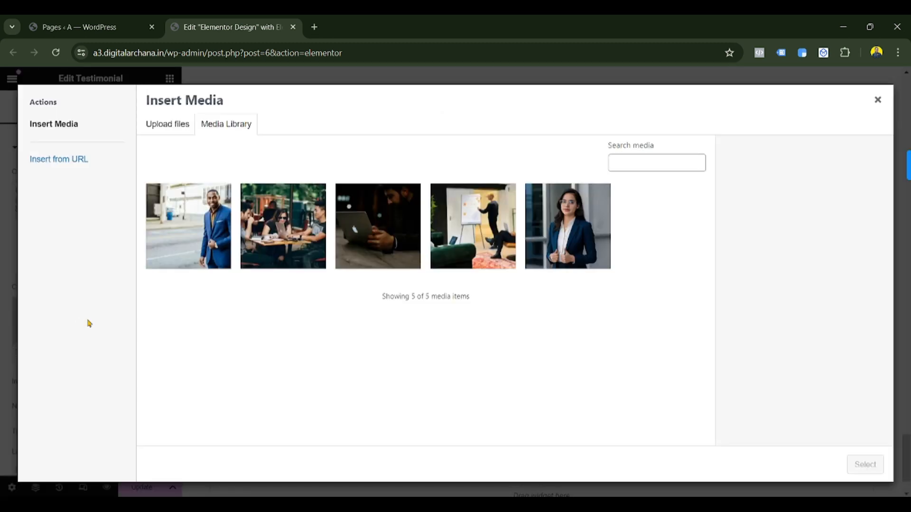
click(559, 254)
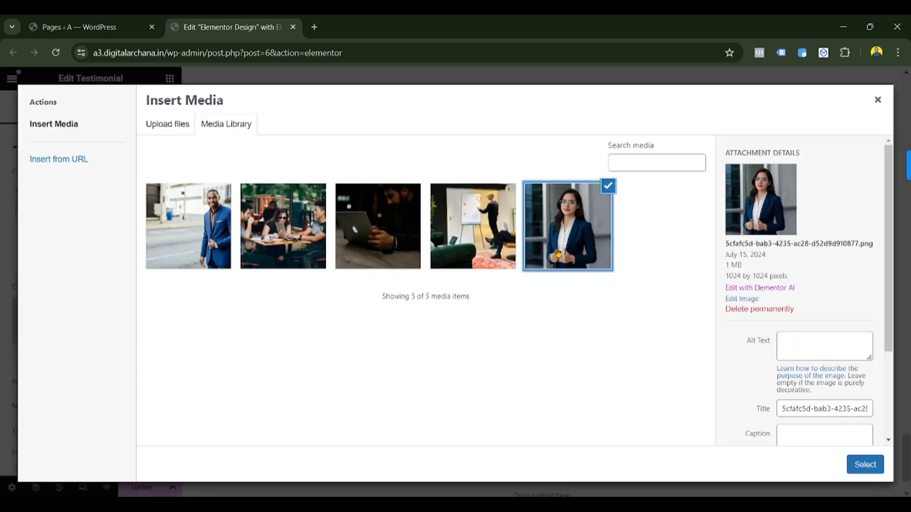
click(863, 465)
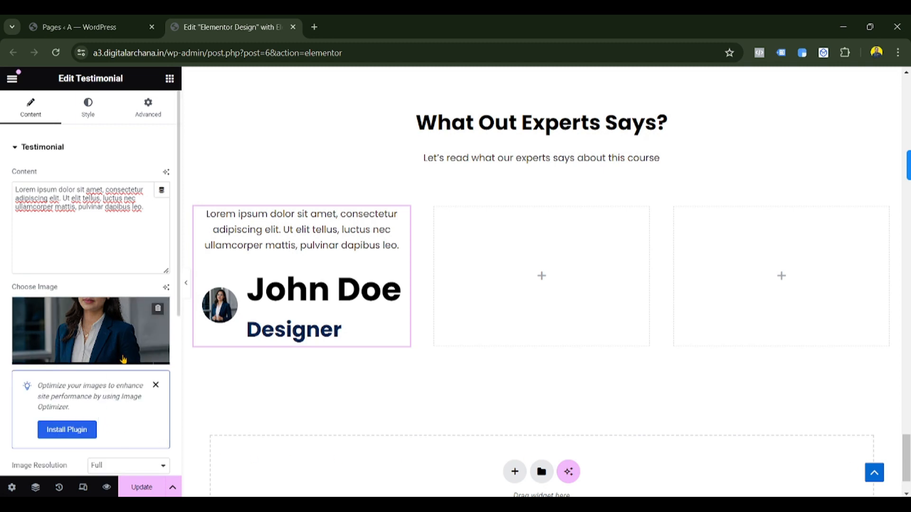
scroll(125, 359, down, 4)
click(117, 291)
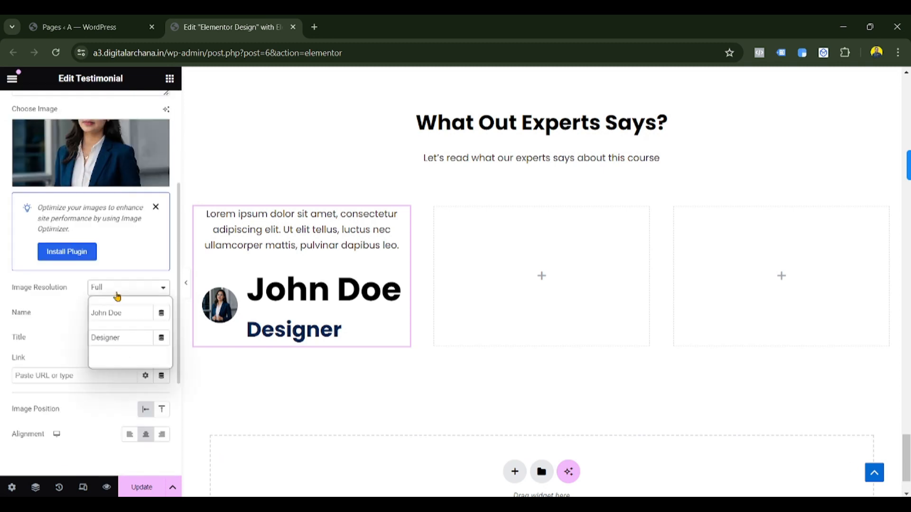
click(107, 357)
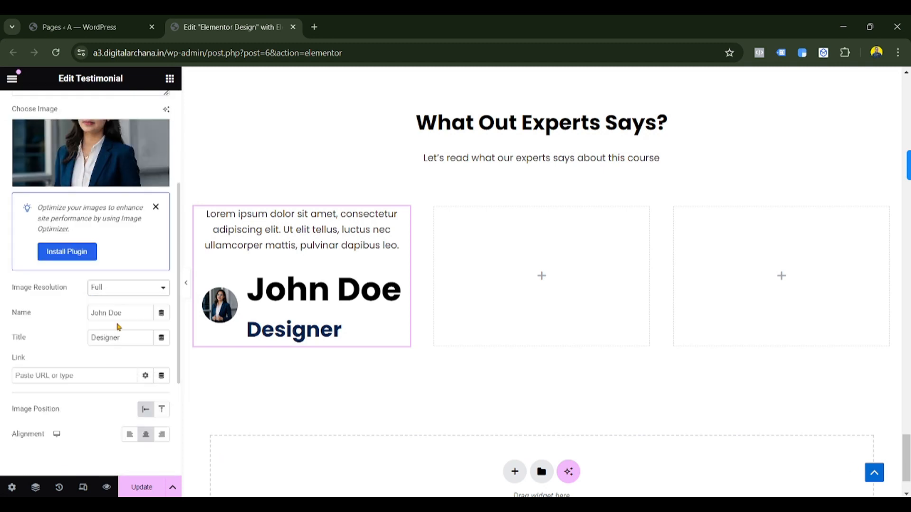
- Enter the expert's name in the testimonial and change the title to "Web Designer"
drag(123, 311, 60, 320)
text(Archana)
drag(132, 338, 56, 351)
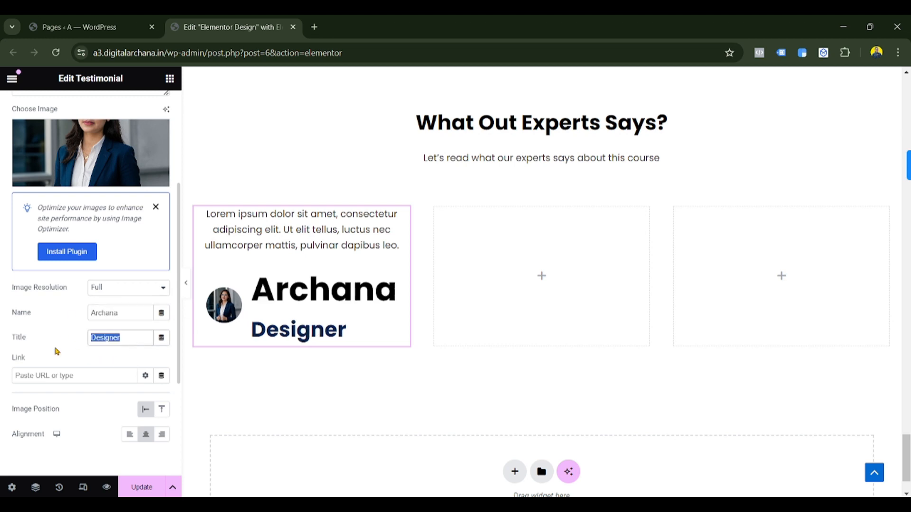
click(94, 337)
text(Web)
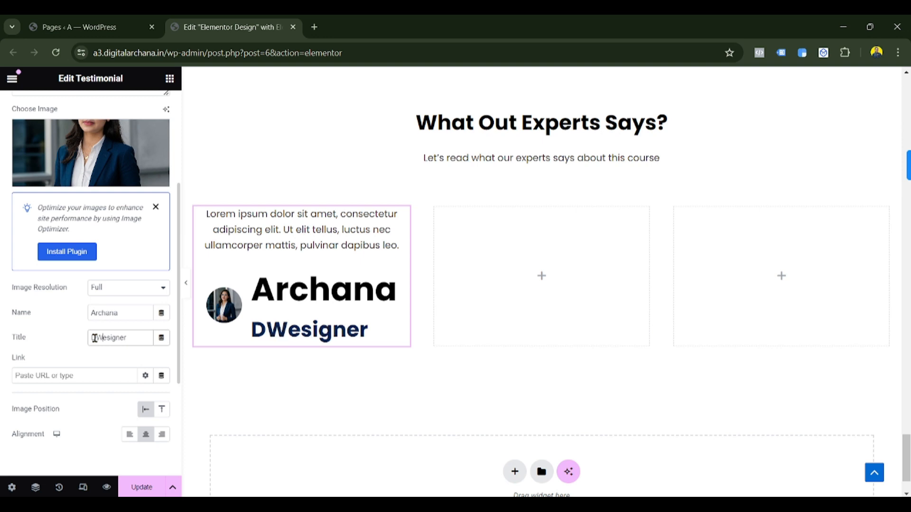
- Leave the testimonial's link empty and set its image position to Top, above the name
scroll(60, 359, down, 2)
click(64, 316)
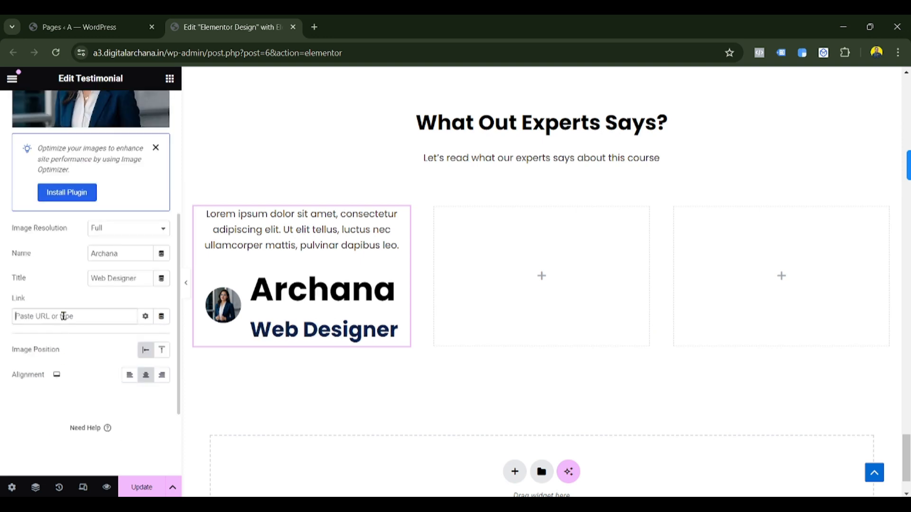
click(162, 351)
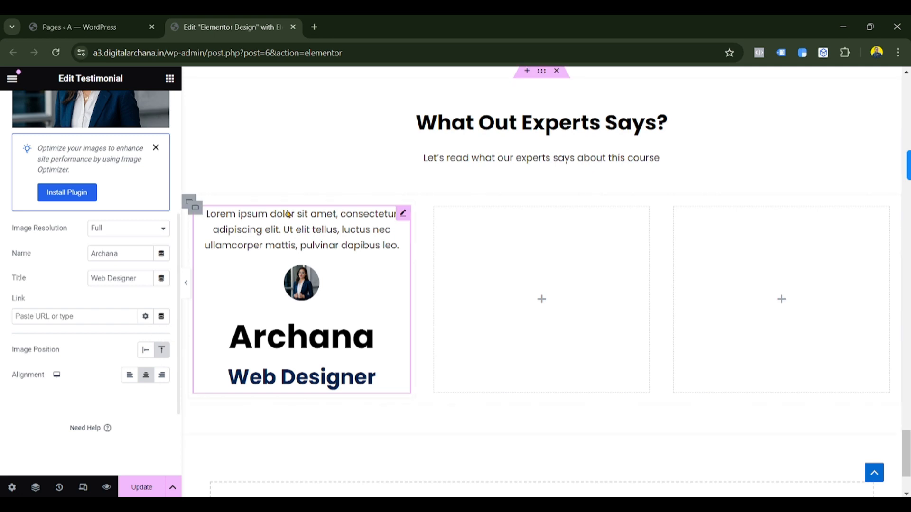
- Set the testimonial's image position to Aside and its alignment to the left
click(128, 376)
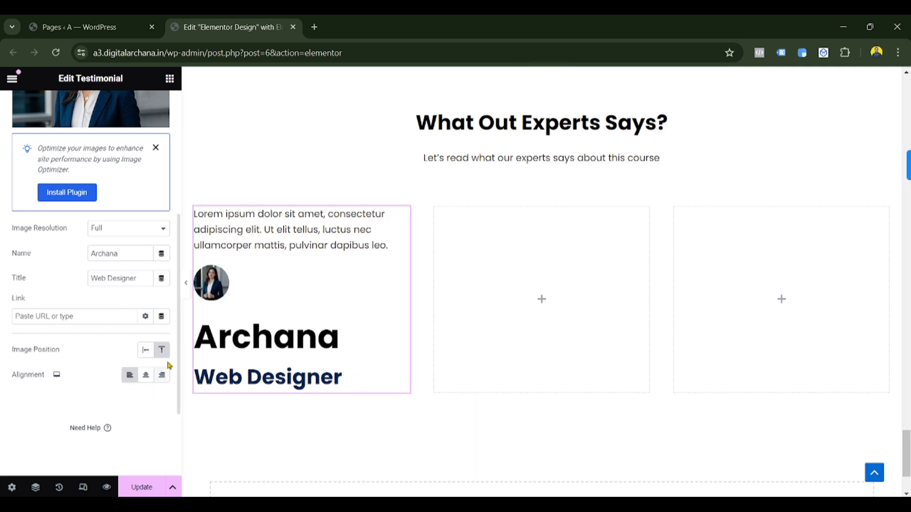
click(149, 356)
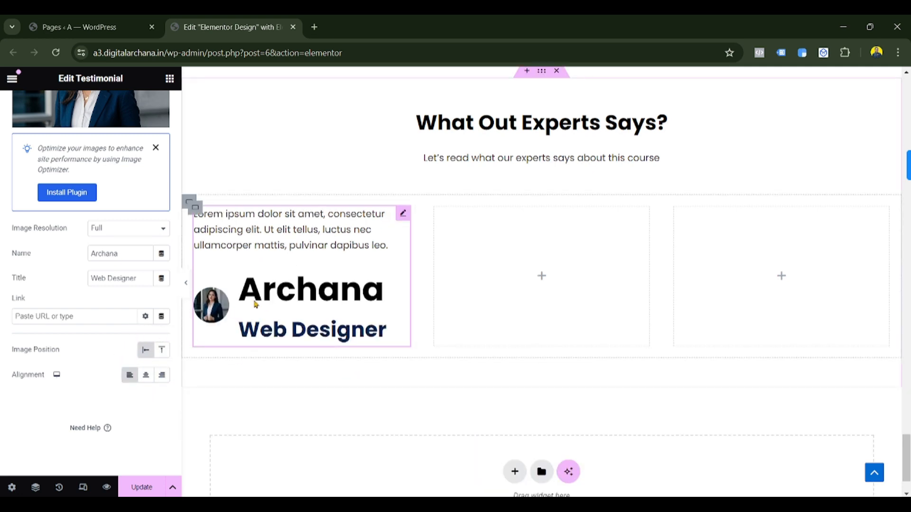
scroll(105, 311, up, 5)
scroll(114, 455, down, 6)
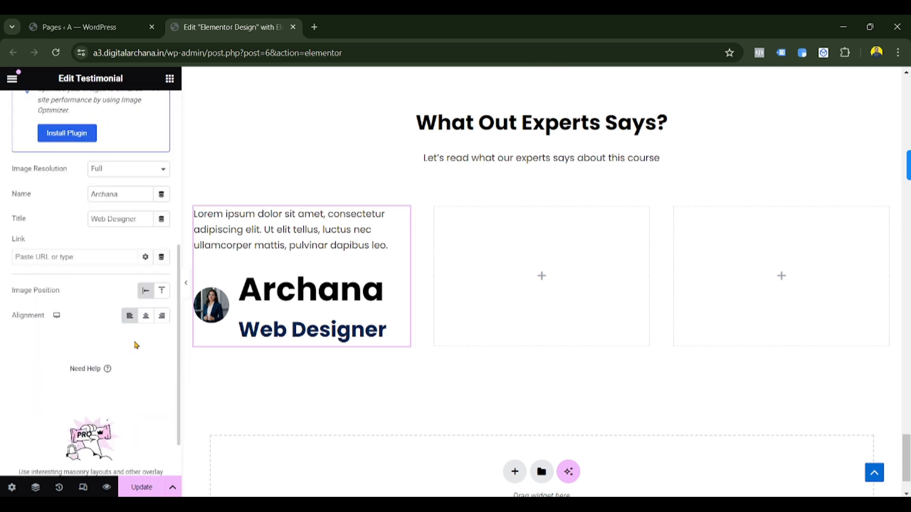
click(129, 318)
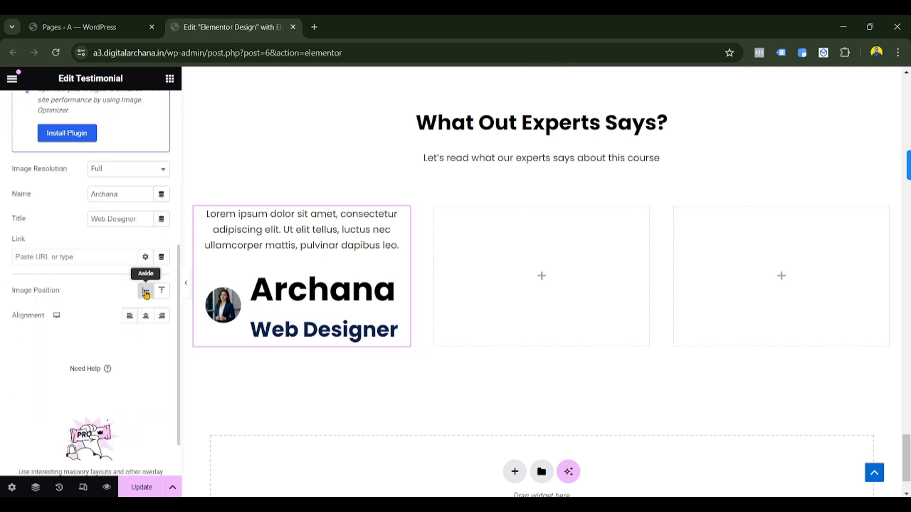
click(128, 316)
scroll(105, 213, up, 6)
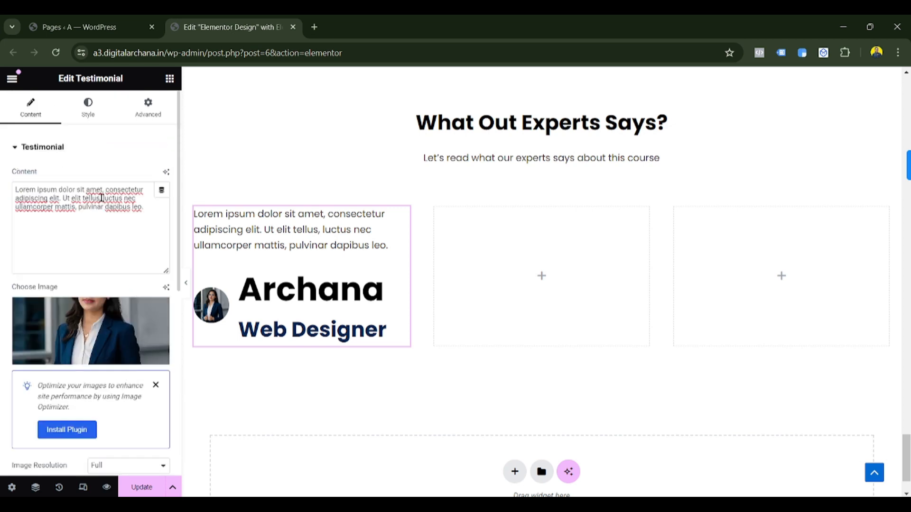
- Apply the global Text color to the testimonial's content text and check its global typography options
click(88, 105)
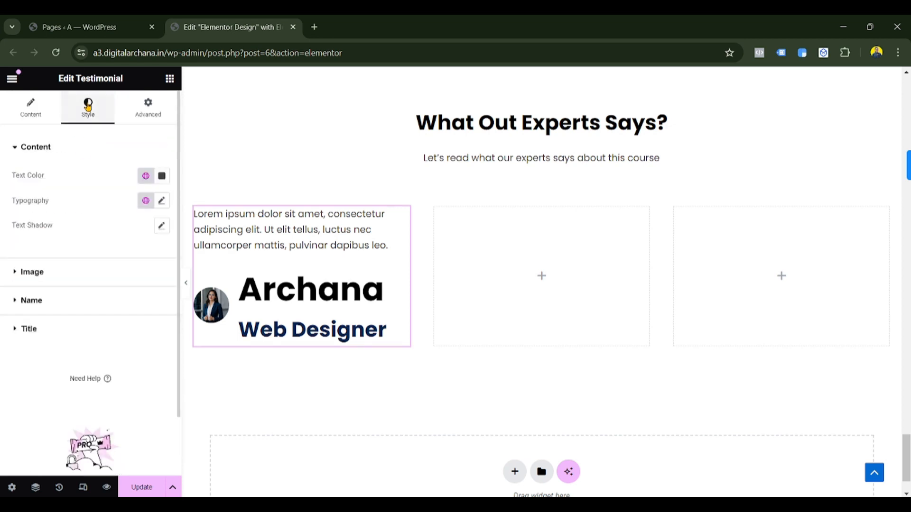
click(146, 177)
click(58, 287)
click(146, 201)
click(145, 200)
- Set the testimonial image's display size to 50 px in its style settings
click(81, 277)
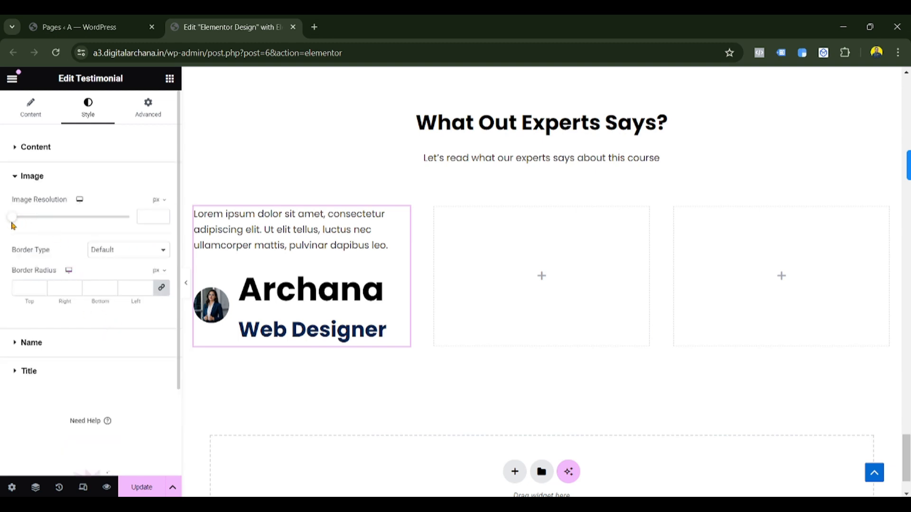
drag(14, 221, 31, 226)
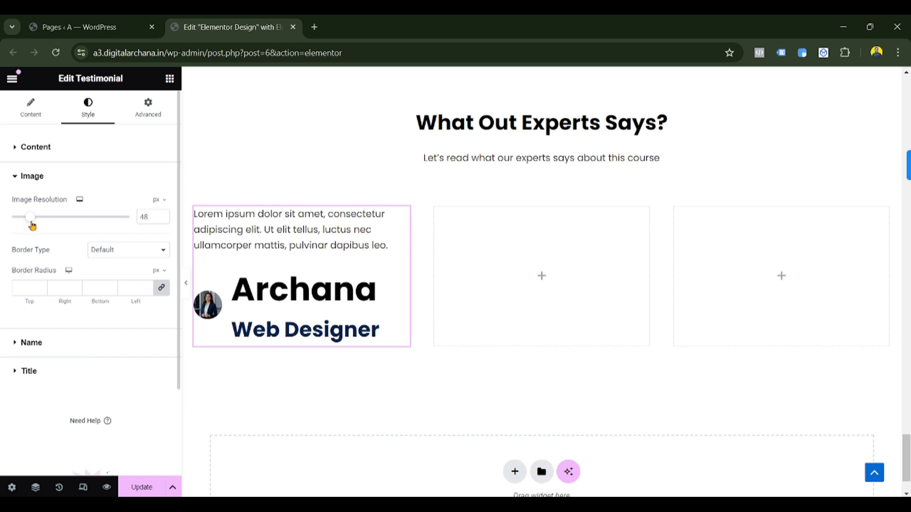
click(164, 214)
click(164, 215)
- Give the testimonial image a Solid border, 2 px wide on all sides, in the global Secondary color
click(116, 256)
click(113, 281)
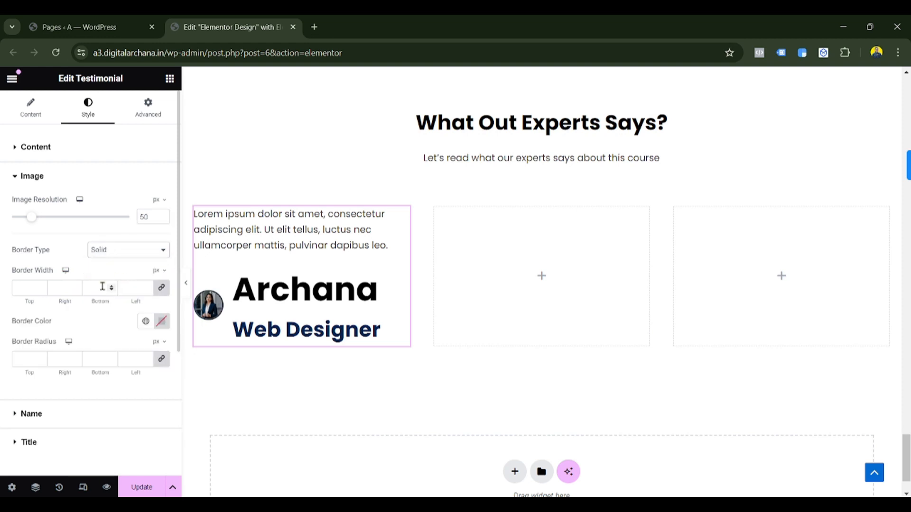
text(1)
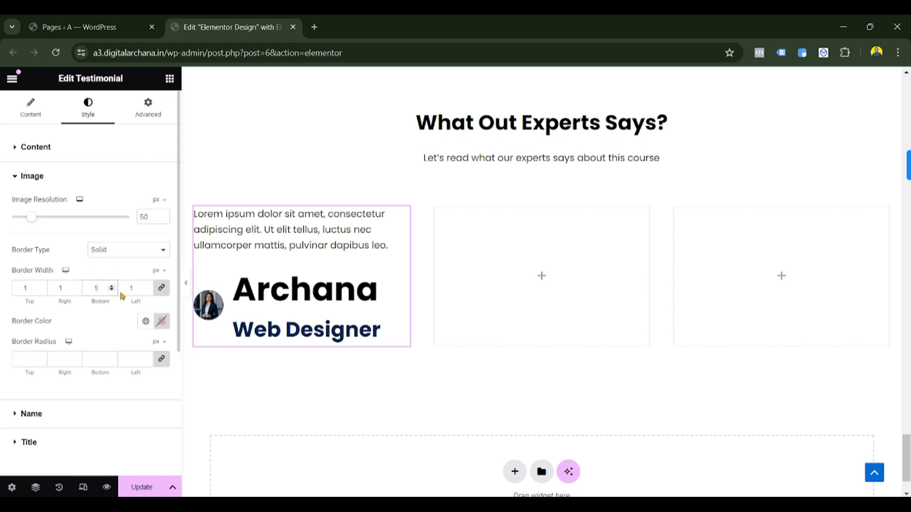
drag(135, 291, 127, 294)
text(5)
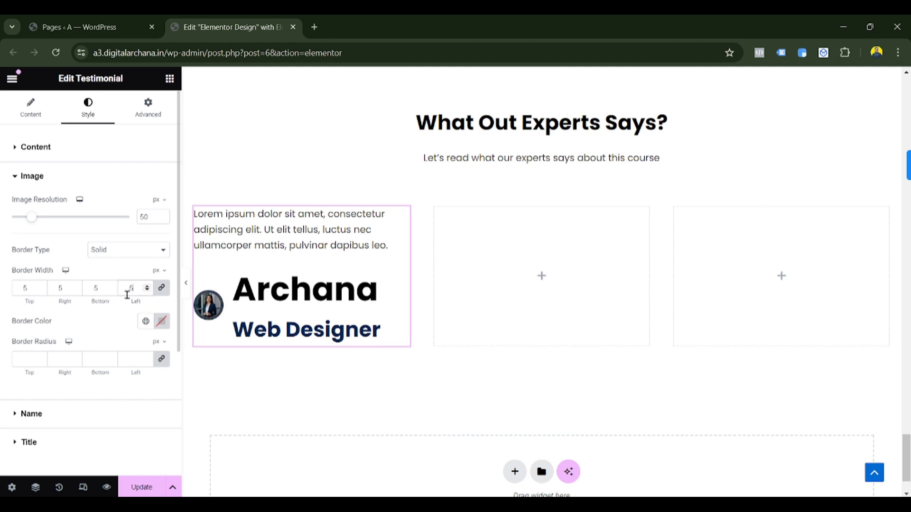
double_click(129, 294)
click(146, 321)
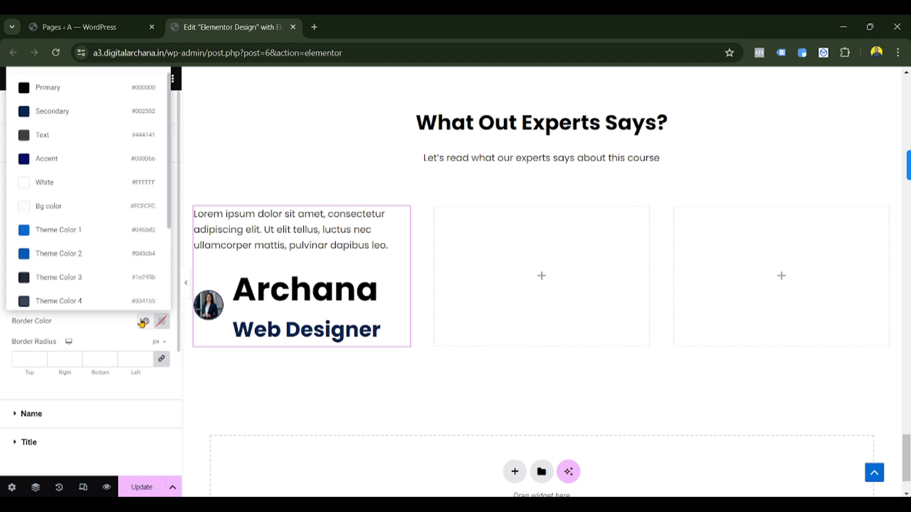
click(57, 114)
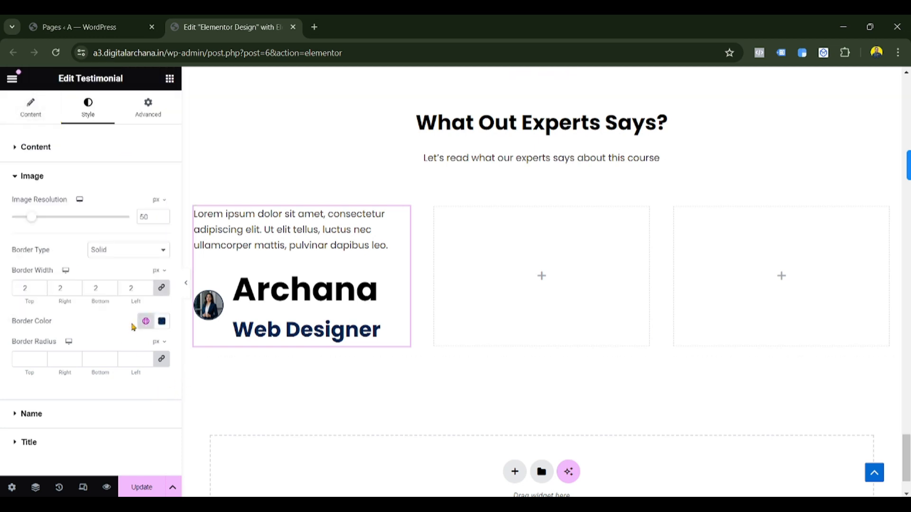
click(119, 249)
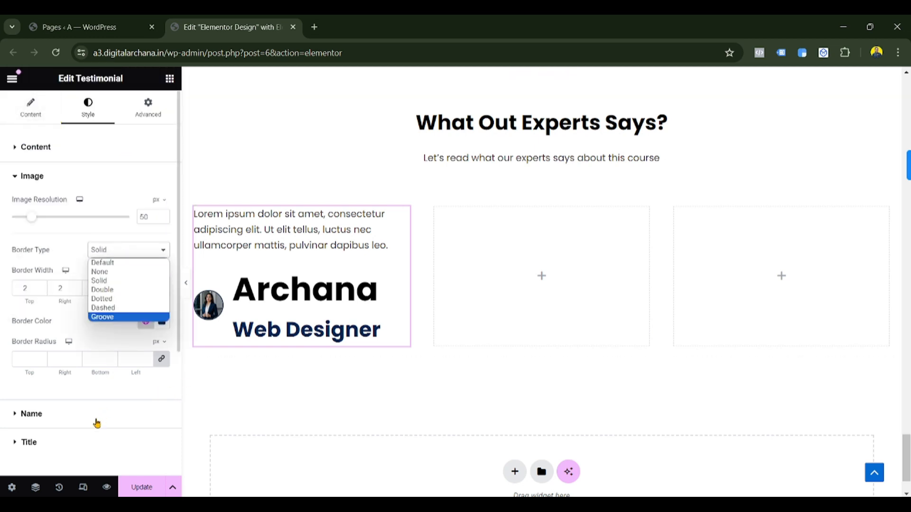
click(70, 417)
- Apply the global Secondary text color and the global Secondary font to the testimonial's name
click(70, 416)
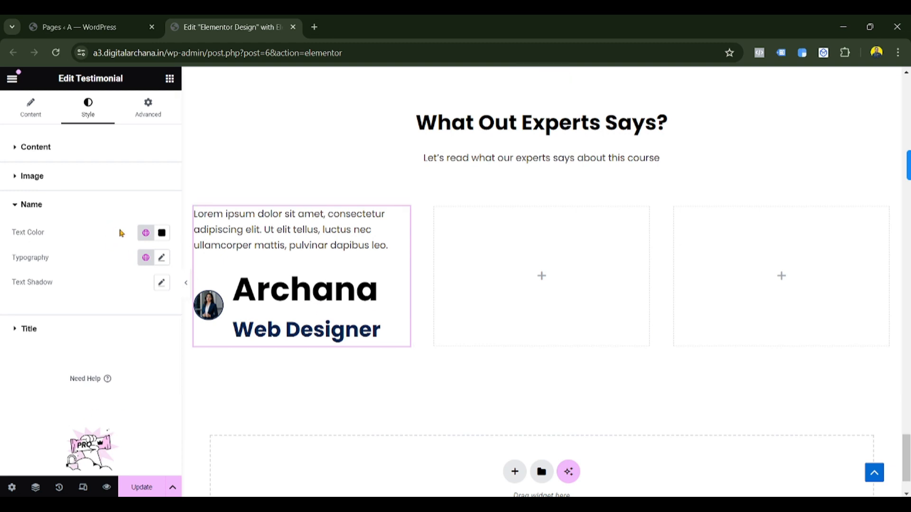
click(147, 234)
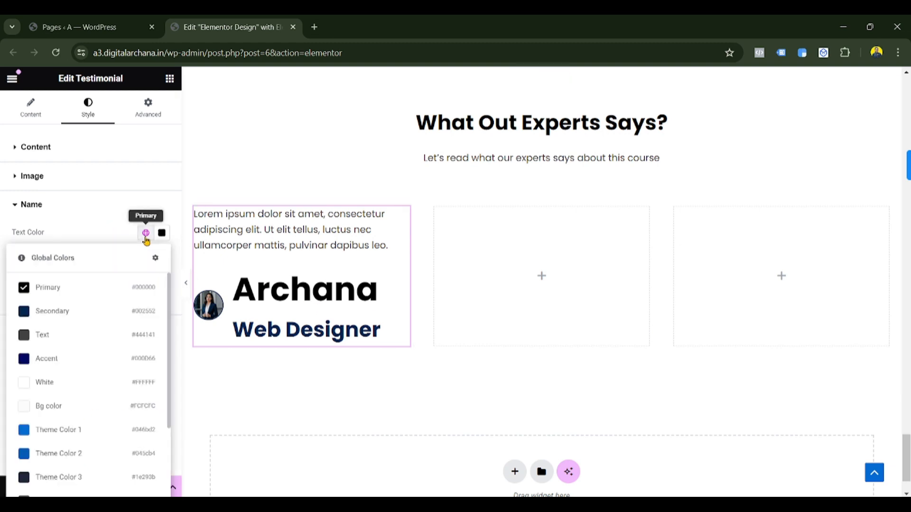
click(62, 311)
click(151, 260)
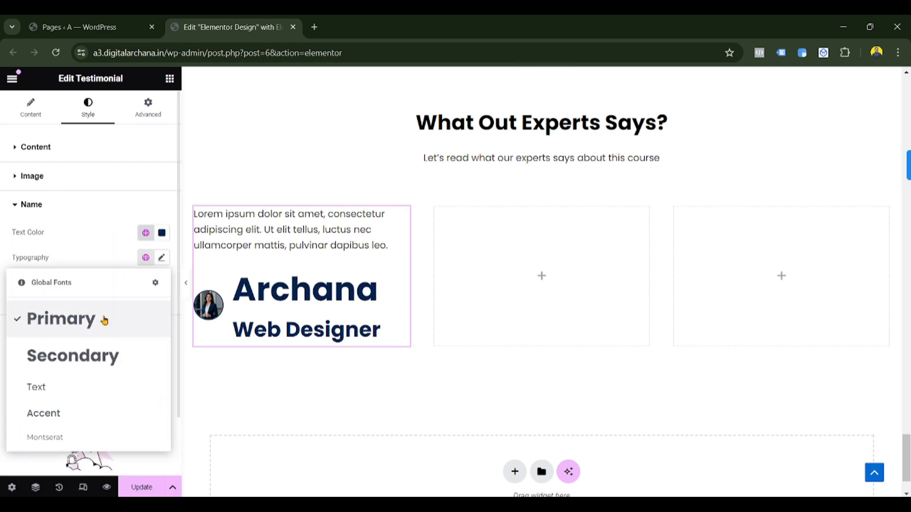
click(88, 355)
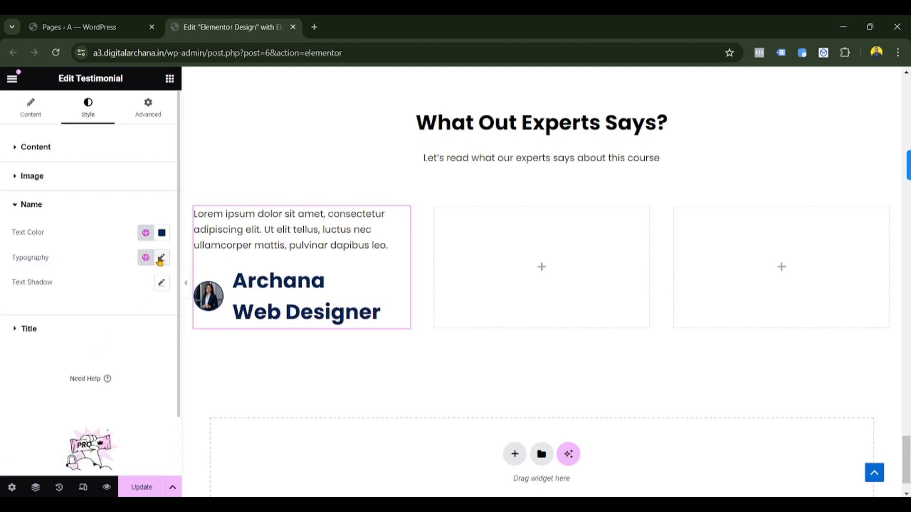
- Set the testimonial name's font size to 18 px and its weight to 600 (Semi Bold)
click(160, 260)
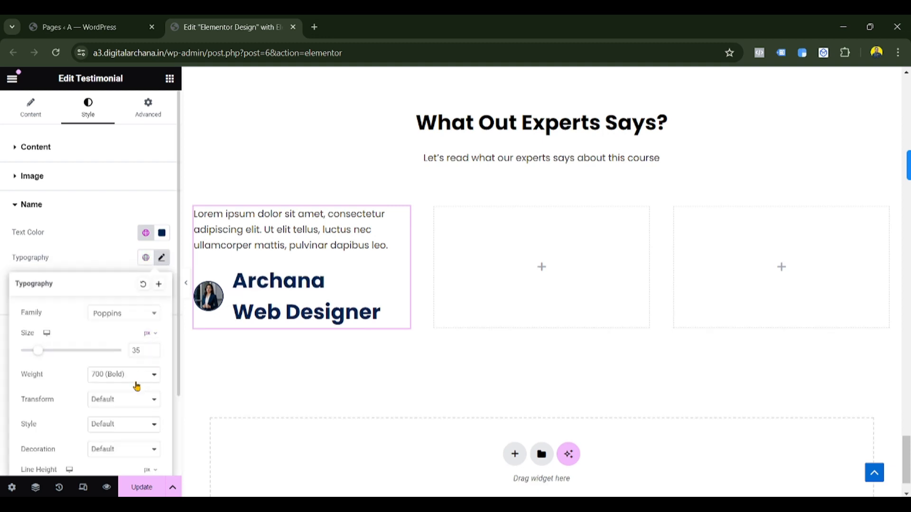
drag(139, 351, 127, 357)
text(18)
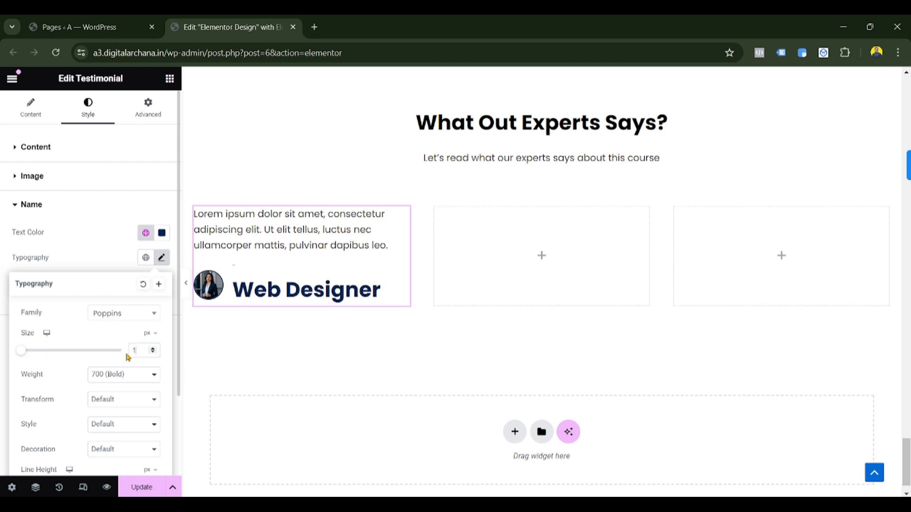
click(129, 378)
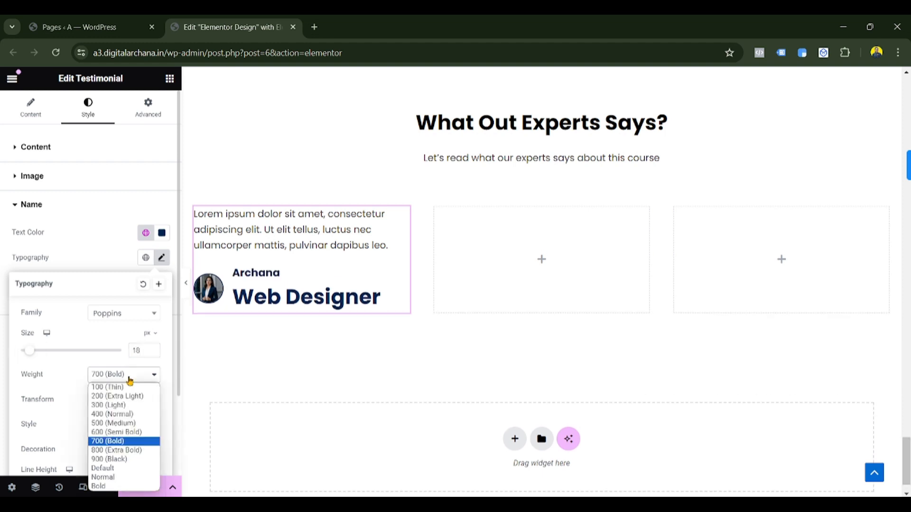
click(112, 433)
click(104, 257)
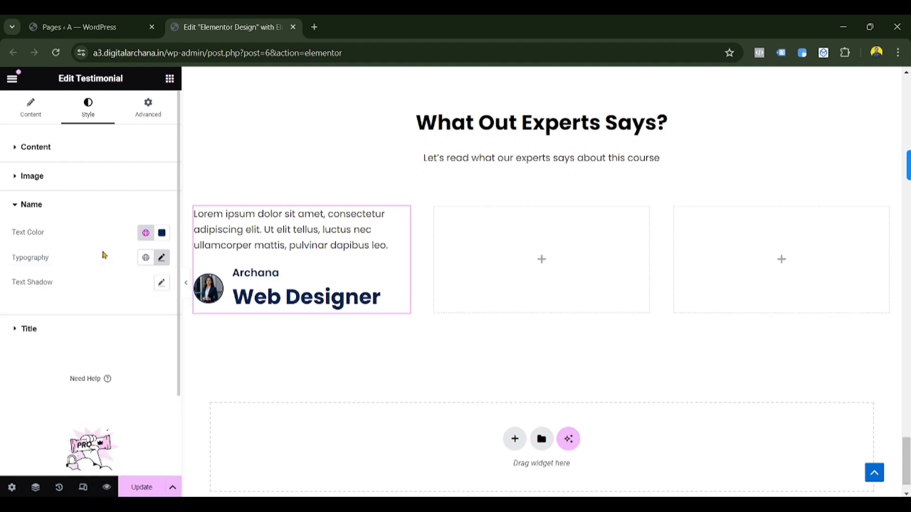
click(162, 258)
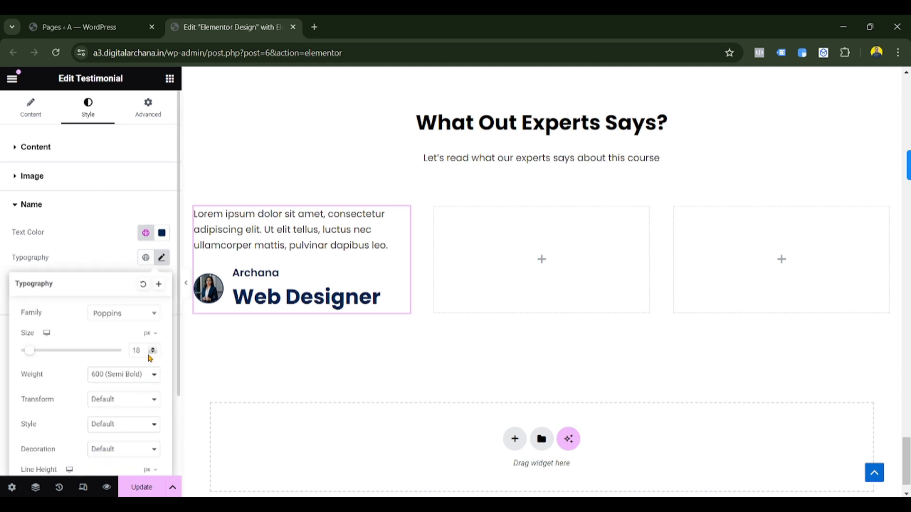
click(106, 260)
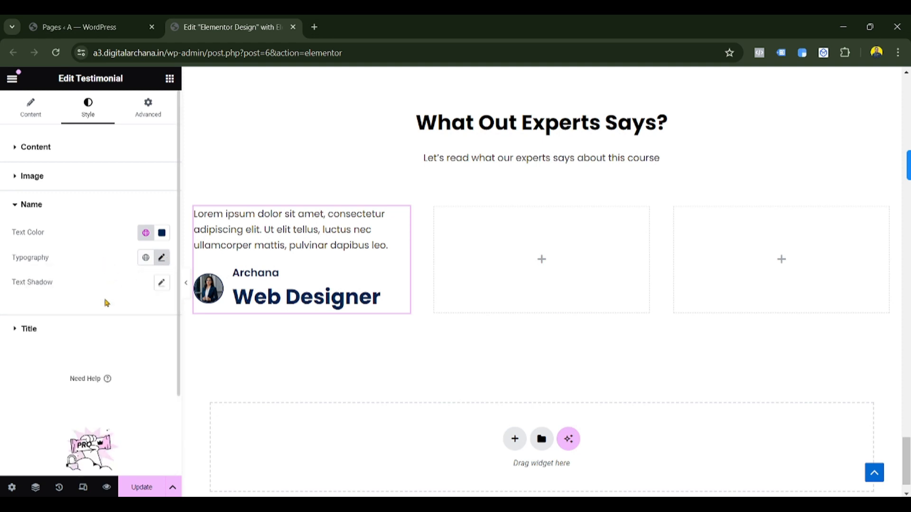
- Set the testimonial title's font size to 14 px and its weight to 500 (Medium)
click(50, 332)
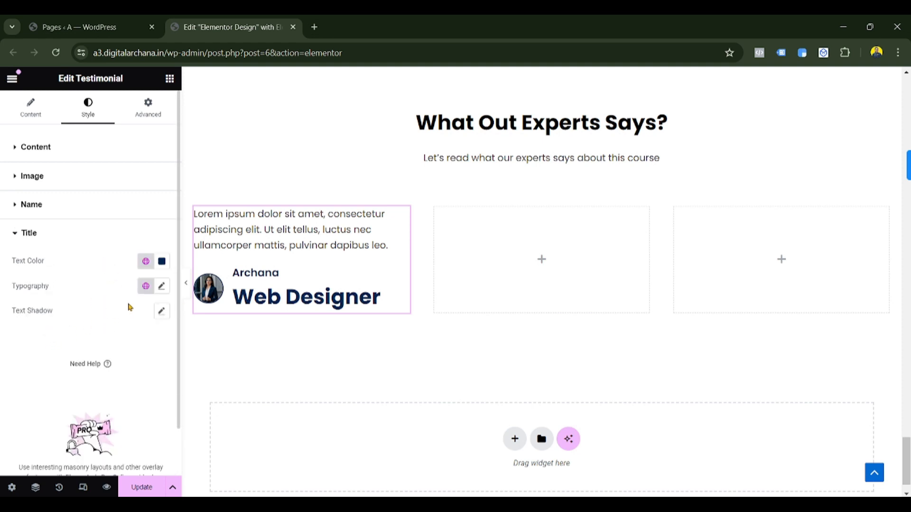
click(161, 286)
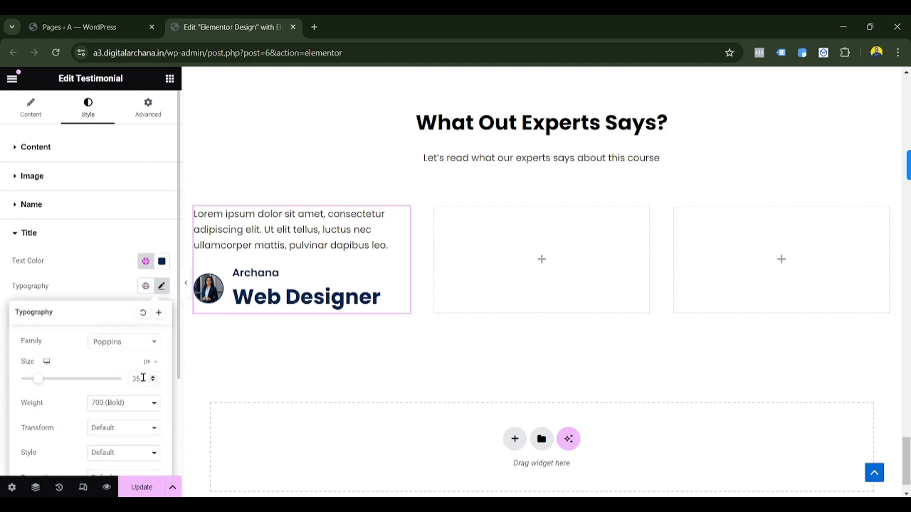
double_click(139, 378)
text(14)
click(114, 403)
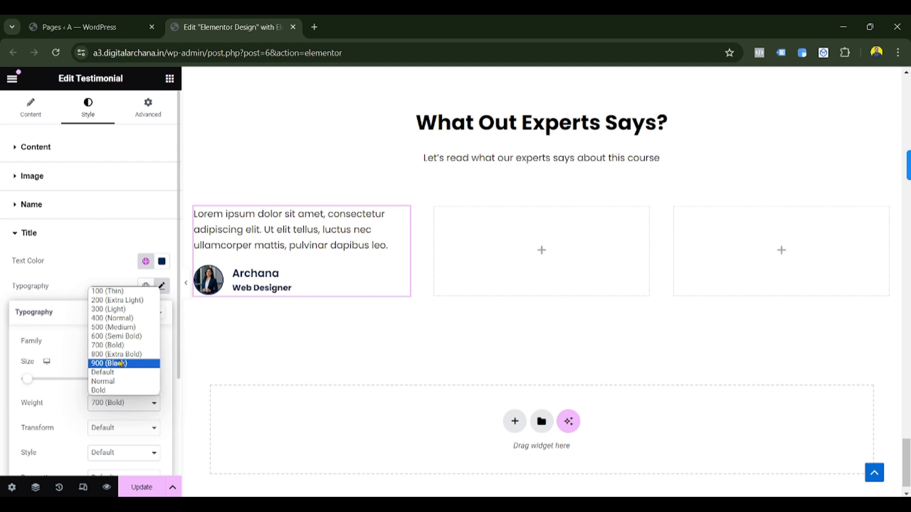
click(118, 337)
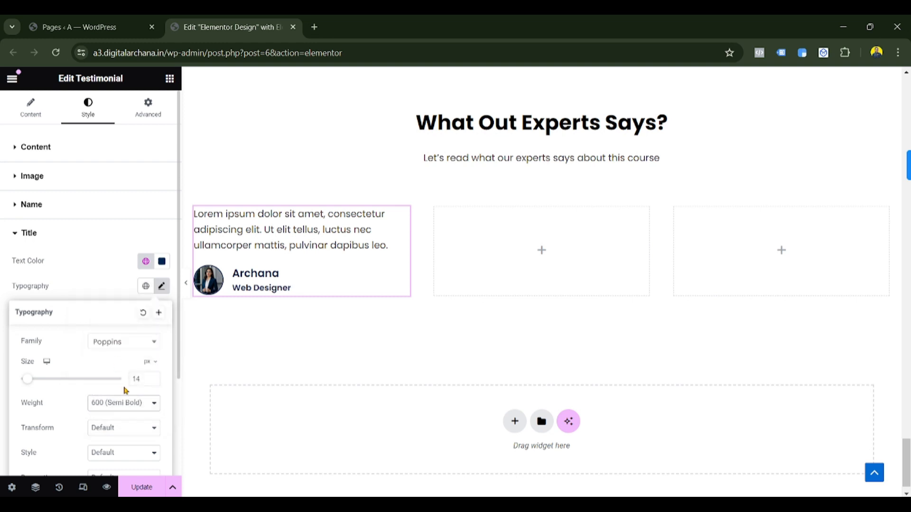
click(118, 403)
click(118, 331)
click(123, 279)
- Change the testimonial title's text color to the global Primary color
click(145, 262)
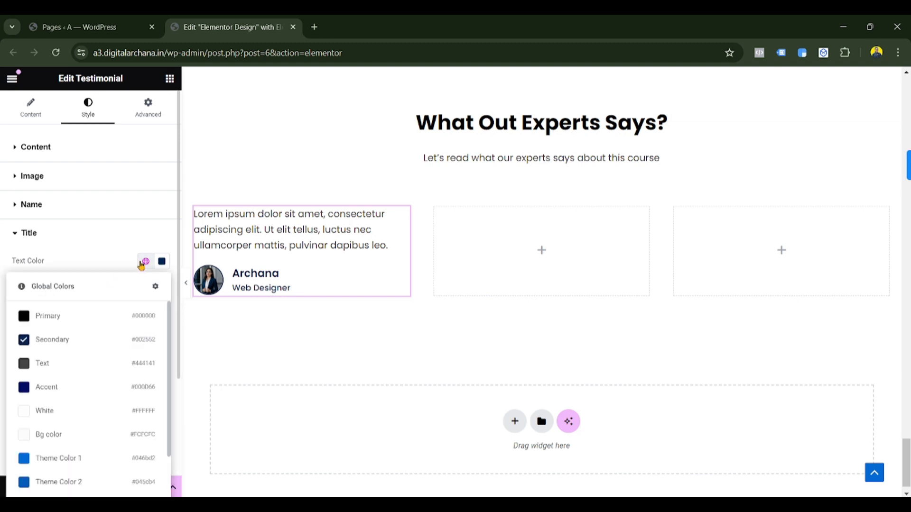
click(67, 317)
click(59, 234)
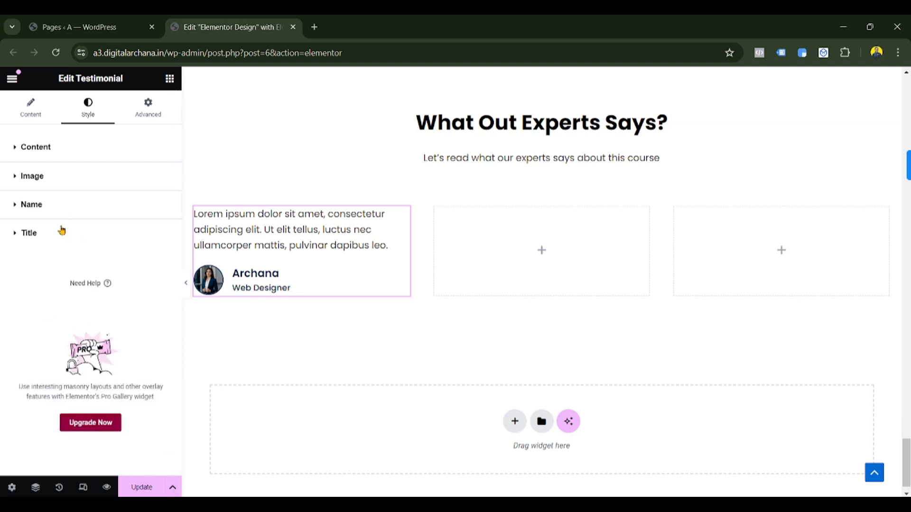
click(58, 152)
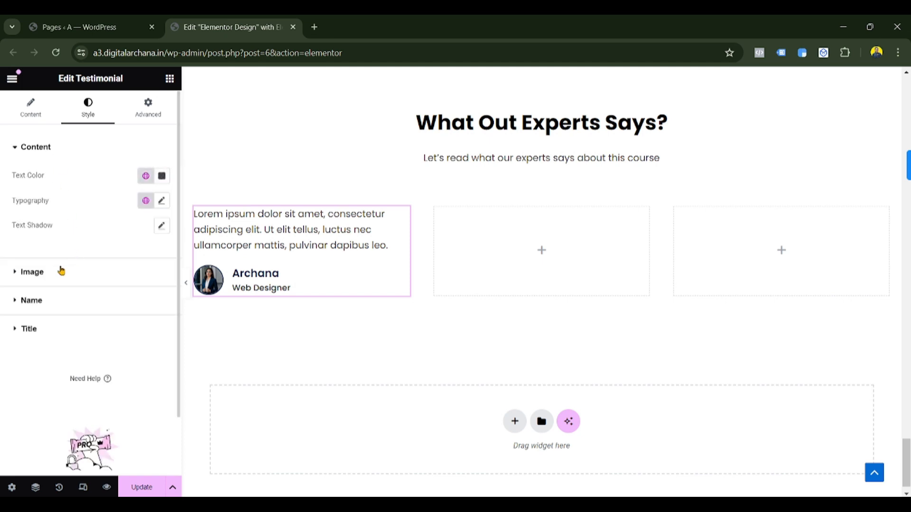
click(49, 276)
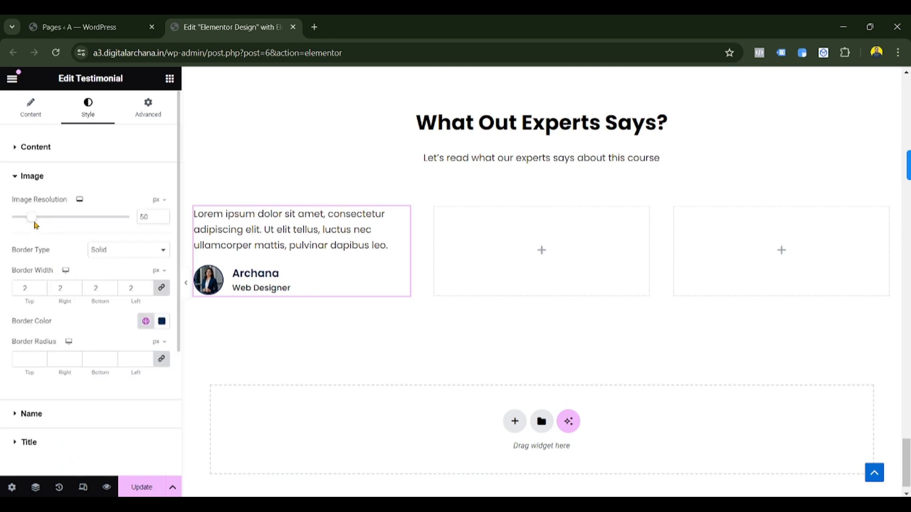
scroll(65, 324, down, 3)
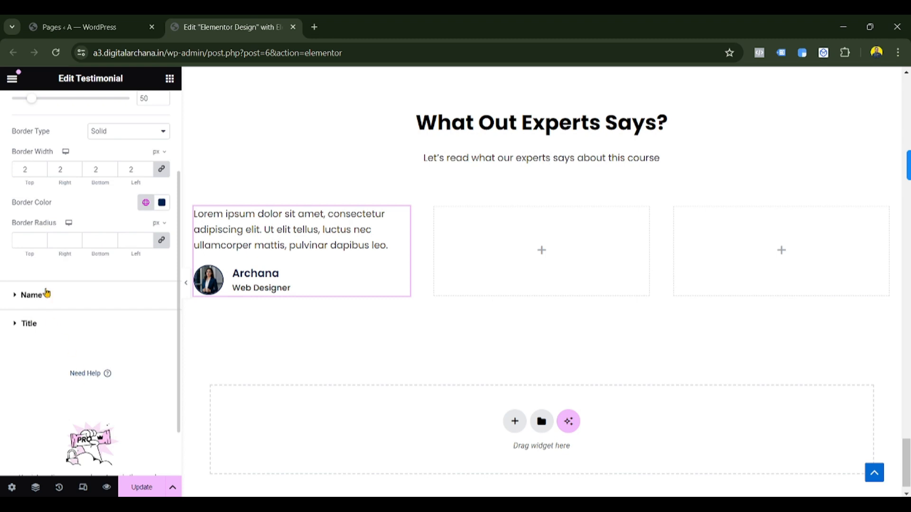
scroll(75, 325, up, 3)
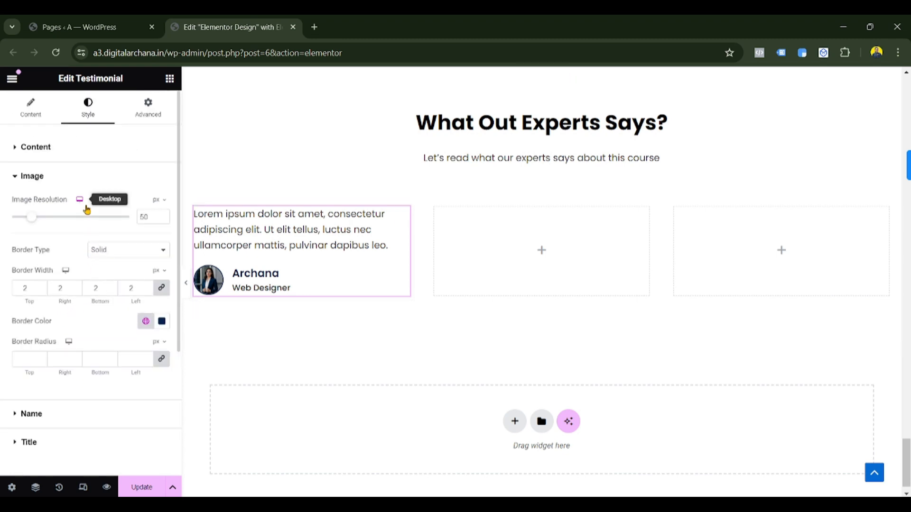
click(64, 152)
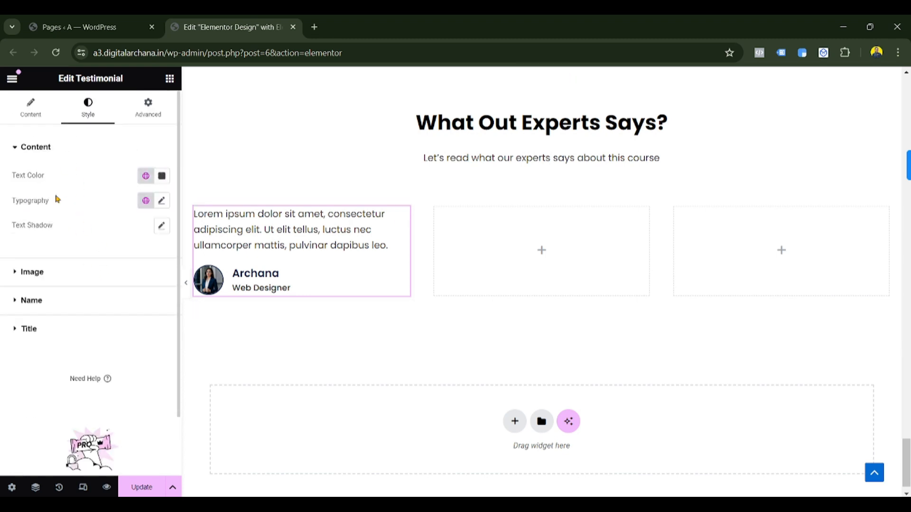
click(30, 119)
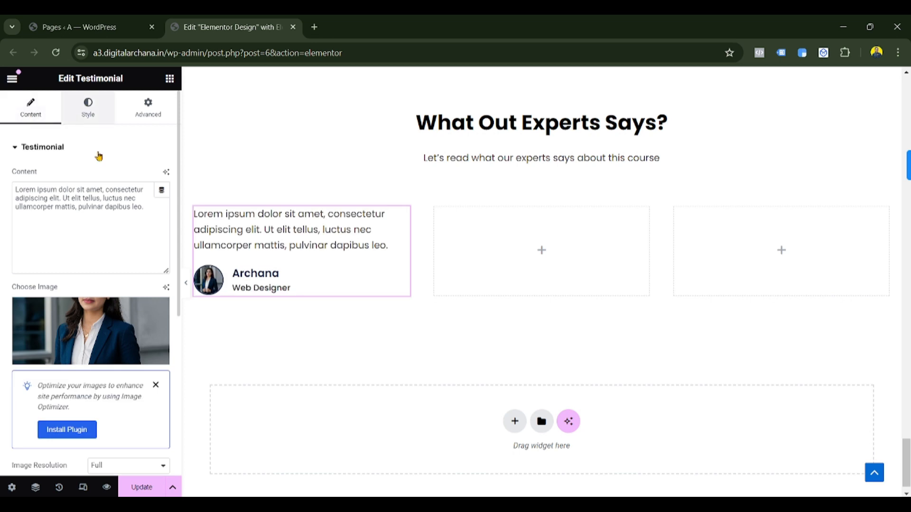
click(88, 109)
click(73, 330)
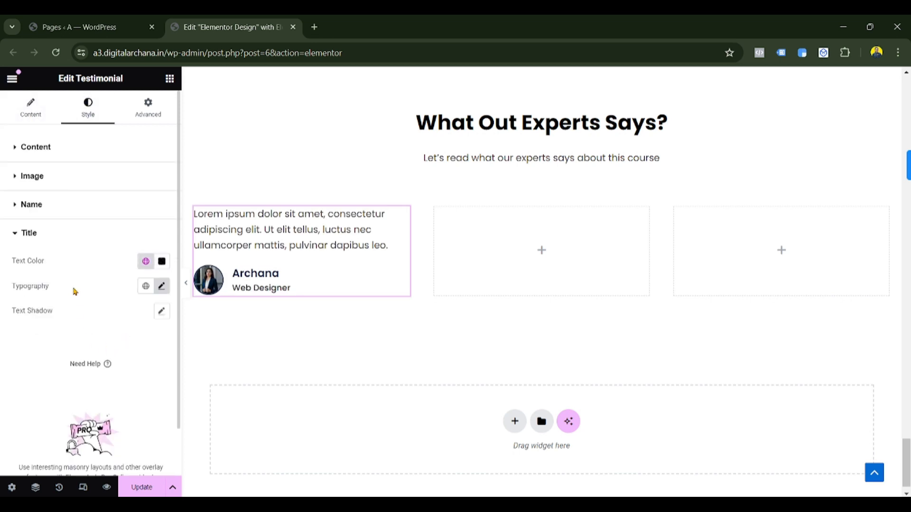
click(55, 206)
click(59, 204)
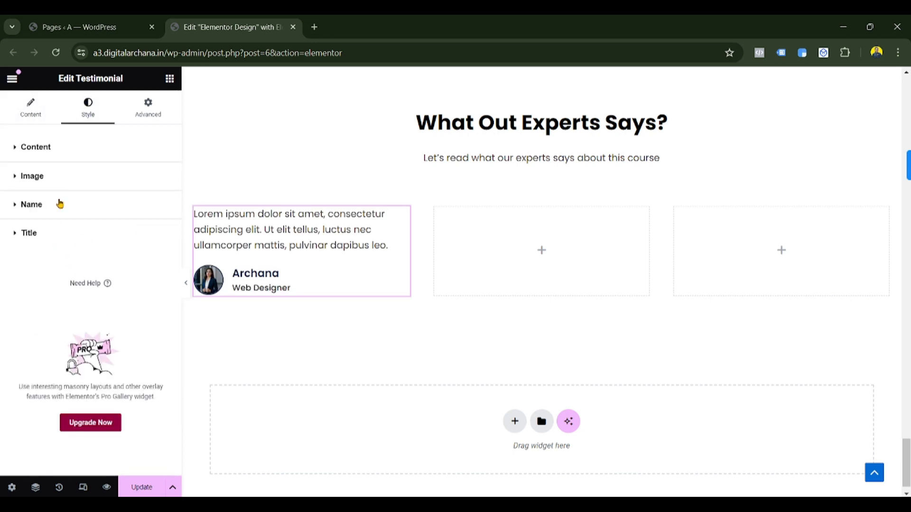
- Add a Rating widget above the testimonial in the first column
click(169, 80)
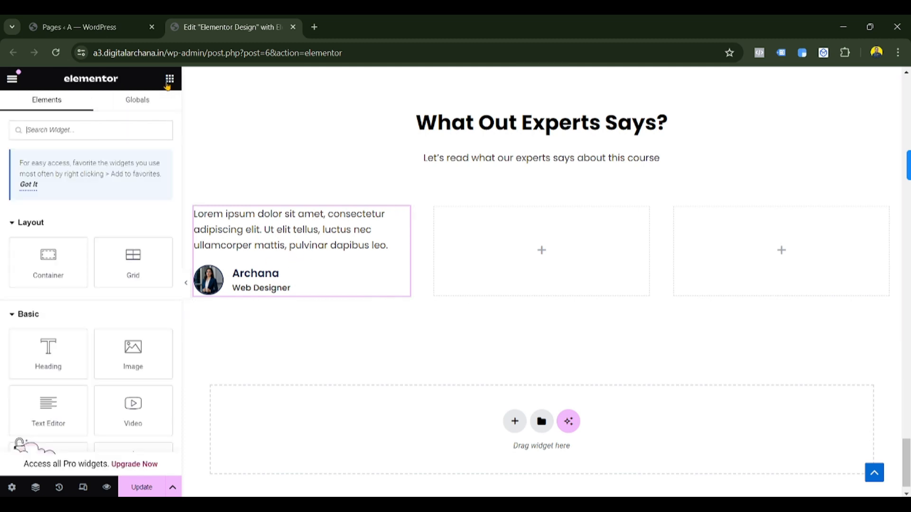
click(105, 130)
text(rat)
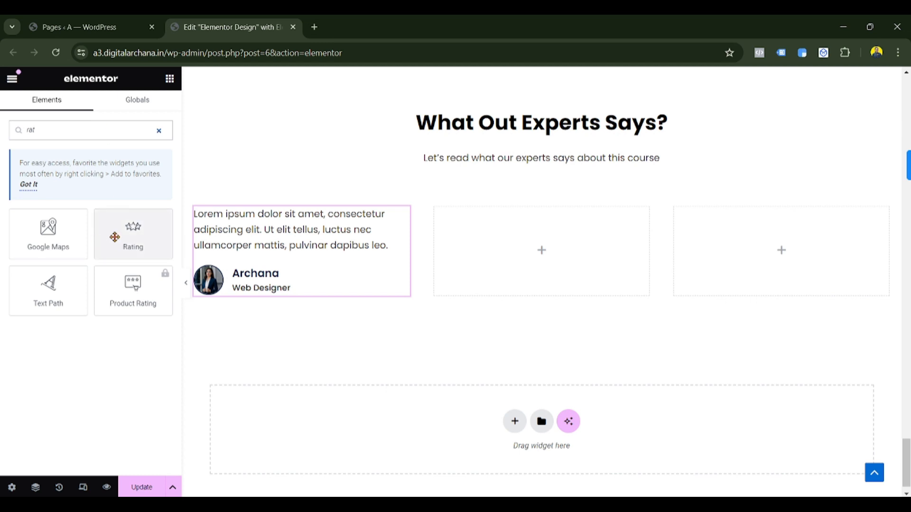
drag(114, 238, 235, 212)
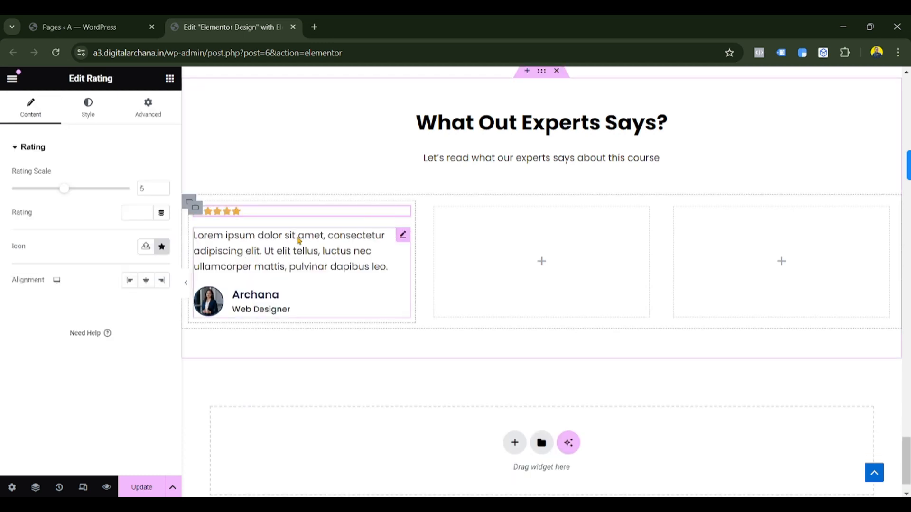
- Try the start and center alignments for the rating stars, and settle on End alignment
click(162, 281)
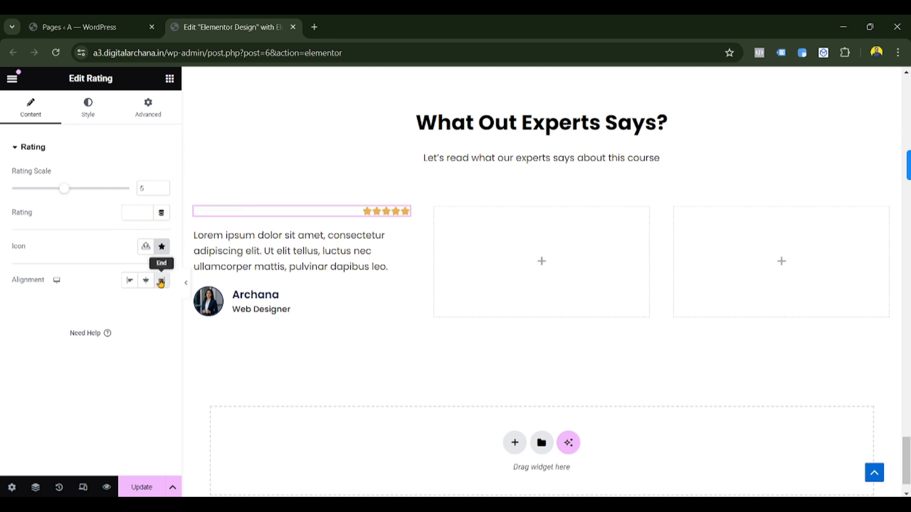
click(129, 280)
click(145, 282)
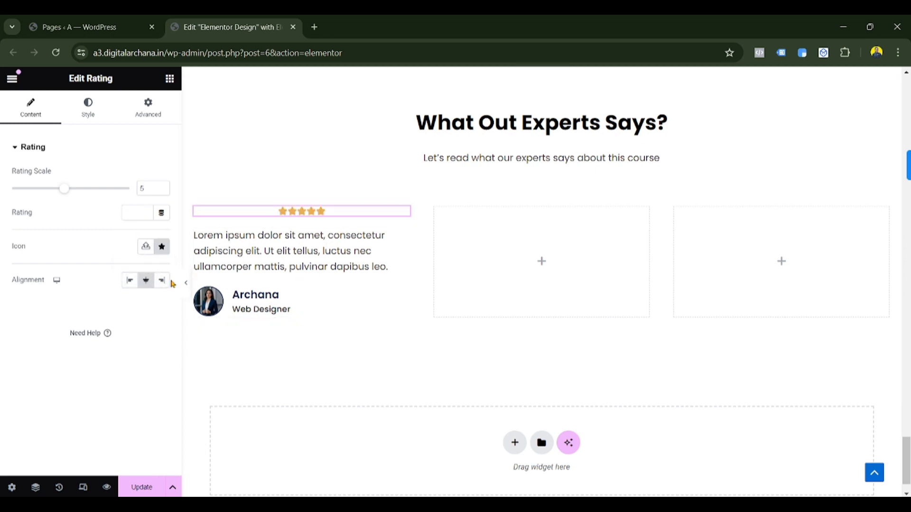
click(166, 283)
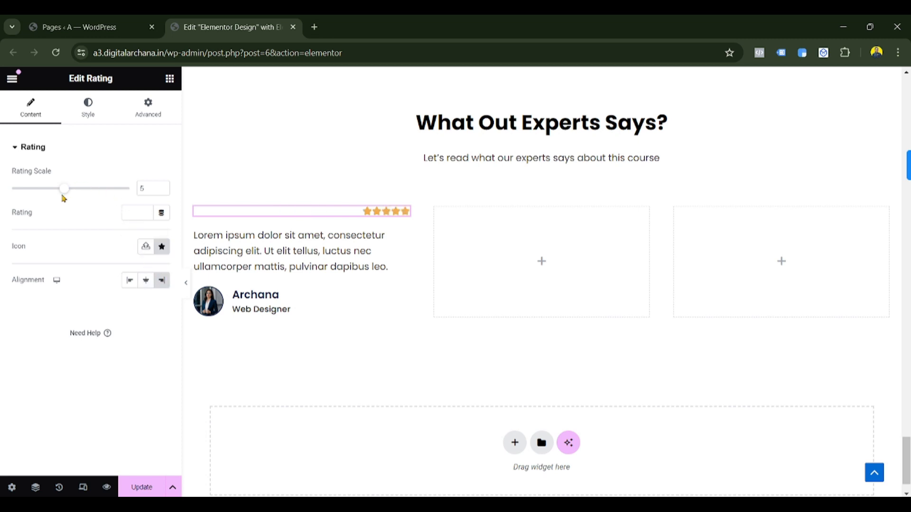
drag(65, 196, 86, 197)
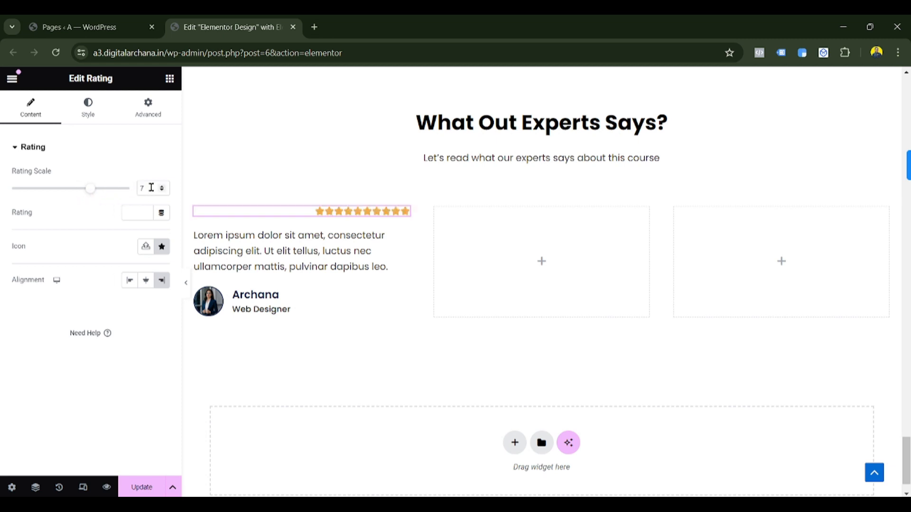
drag(151, 188, 129, 194)
text(5)
- Try different rating values for the first testimonial's stars and set the rating to 4.8
click(133, 212)
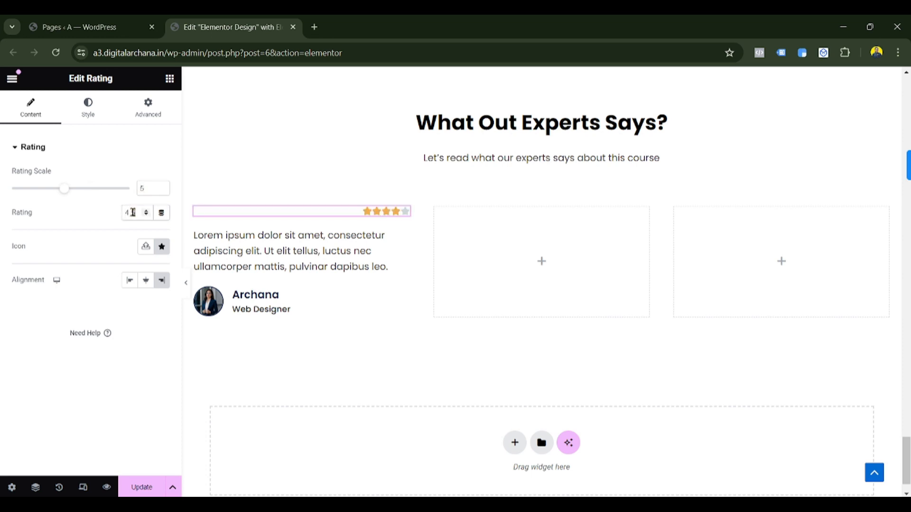
text(.5)
key(BackSpace)
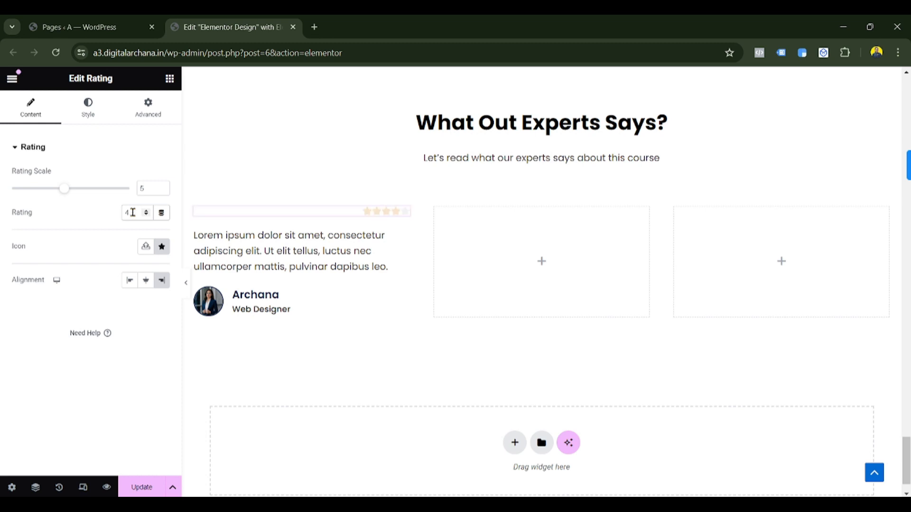
text(9)
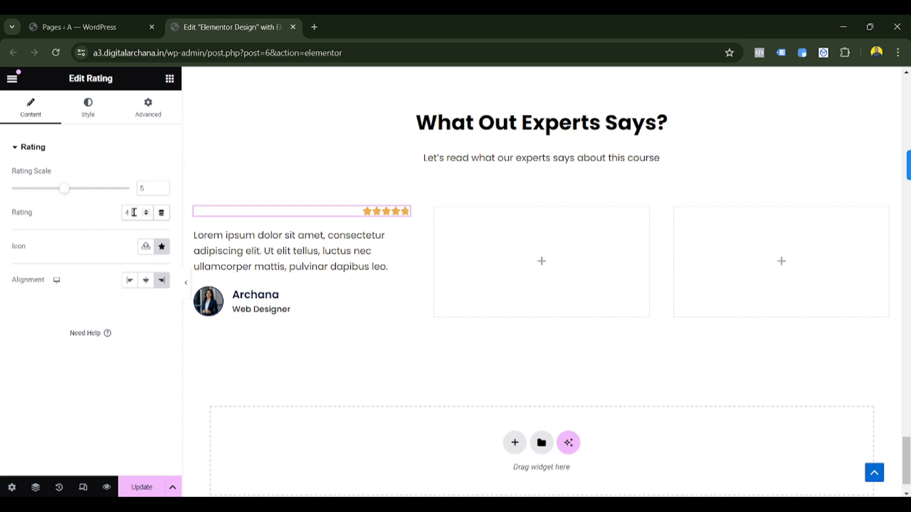
double_click(143, 189)
double_click(130, 212)
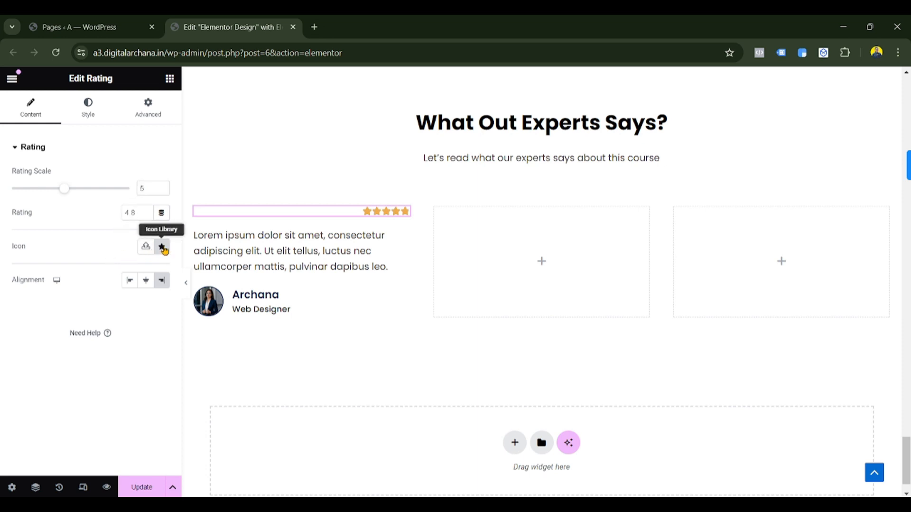
- Choose the solid Star from the icon library as the rating icon and set the rating to 4.7
click(162, 246)
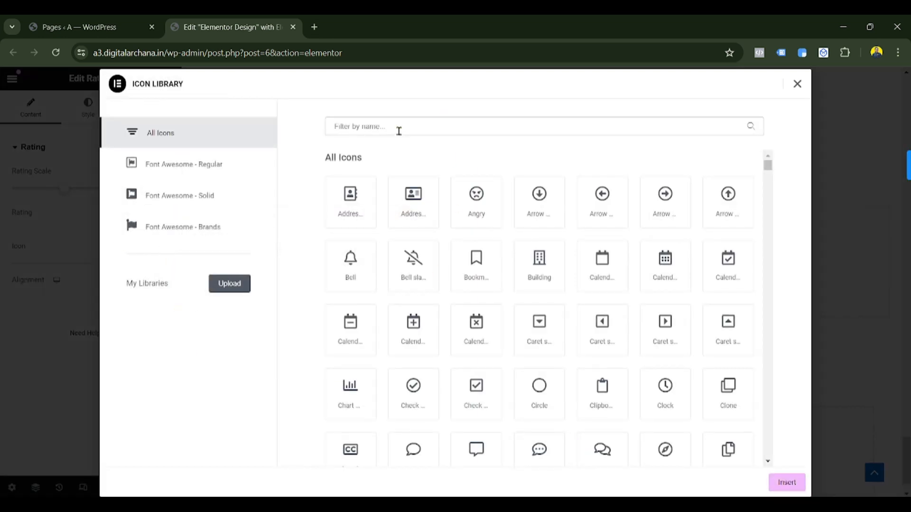
text(star)
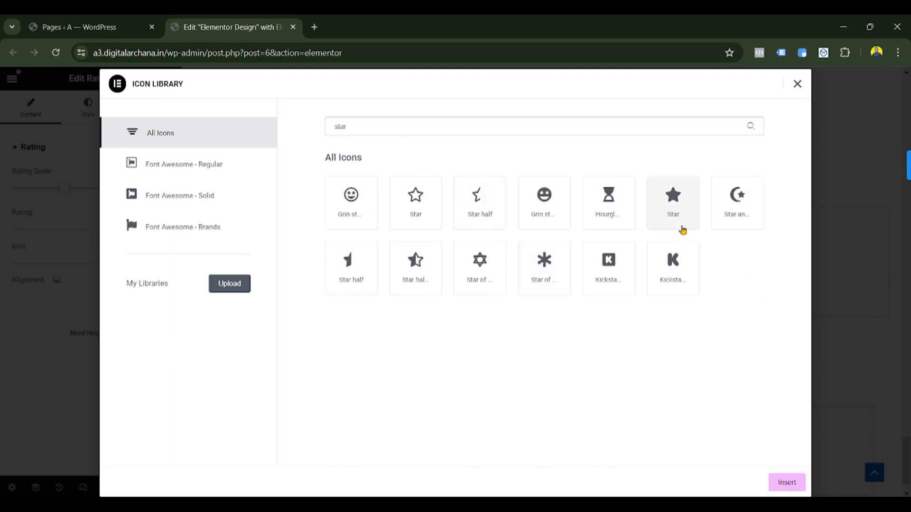
click(680, 211)
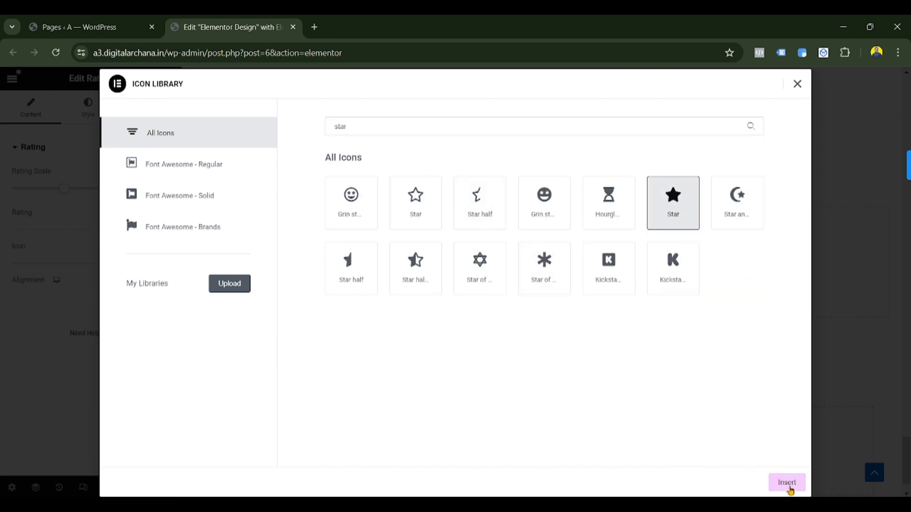
click(789, 488)
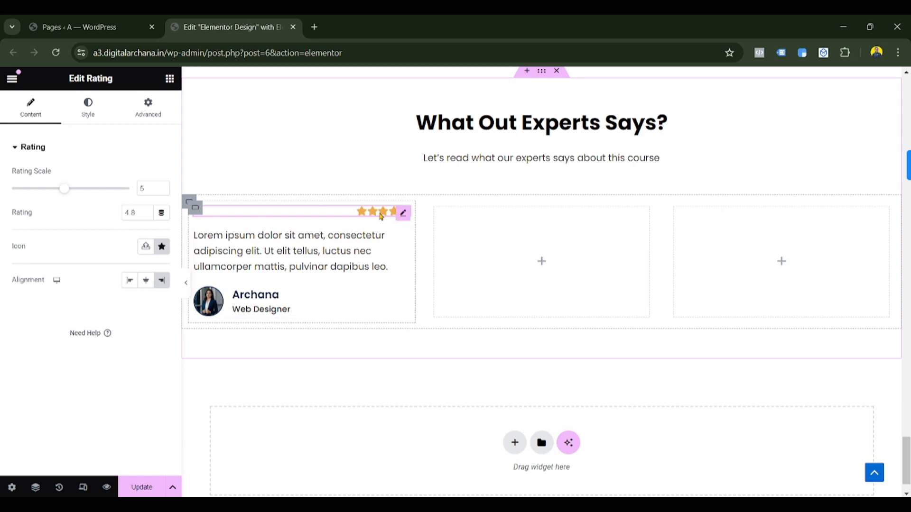
drag(132, 212, 142, 215)
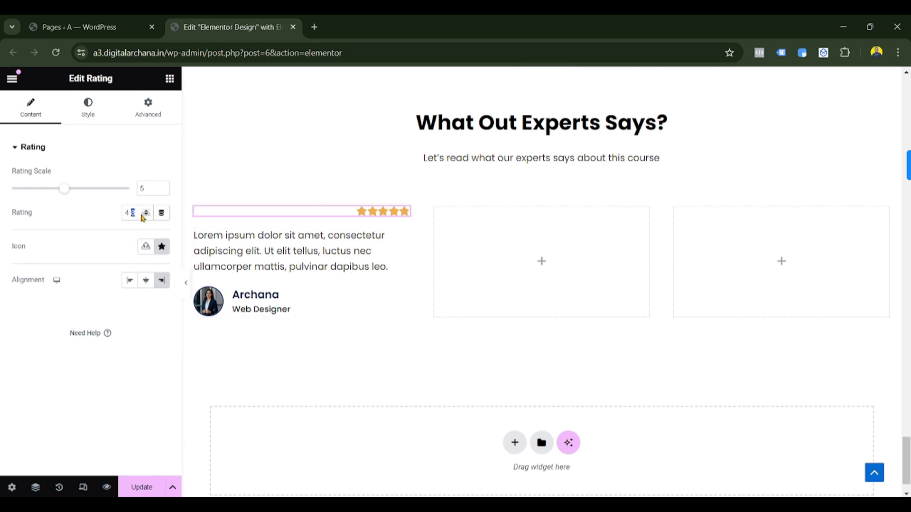
text(7)
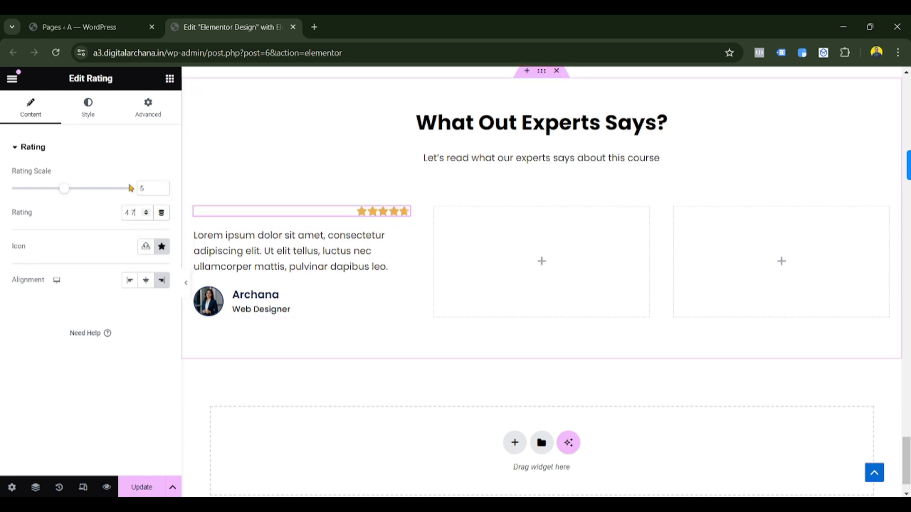
- Set the rating icons' size to 15 px and their spacing to 5 px
click(90, 119)
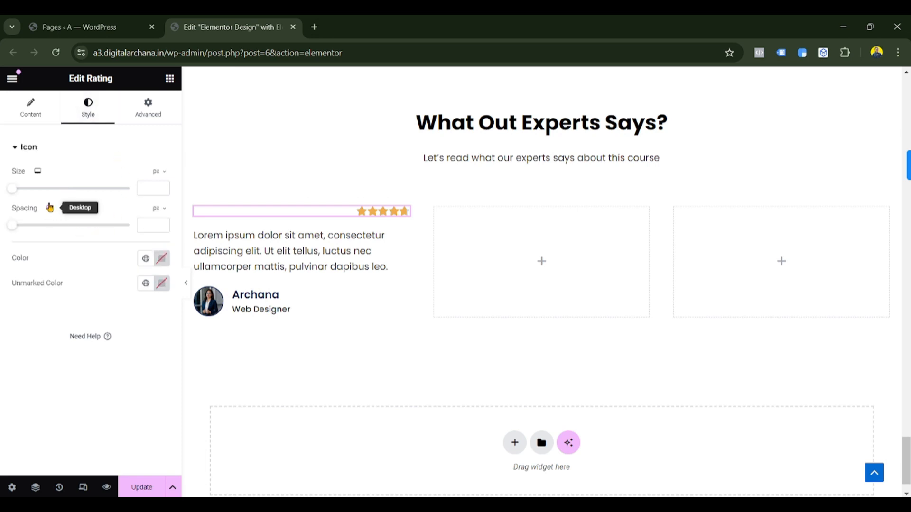
drag(19, 192, 37, 198)
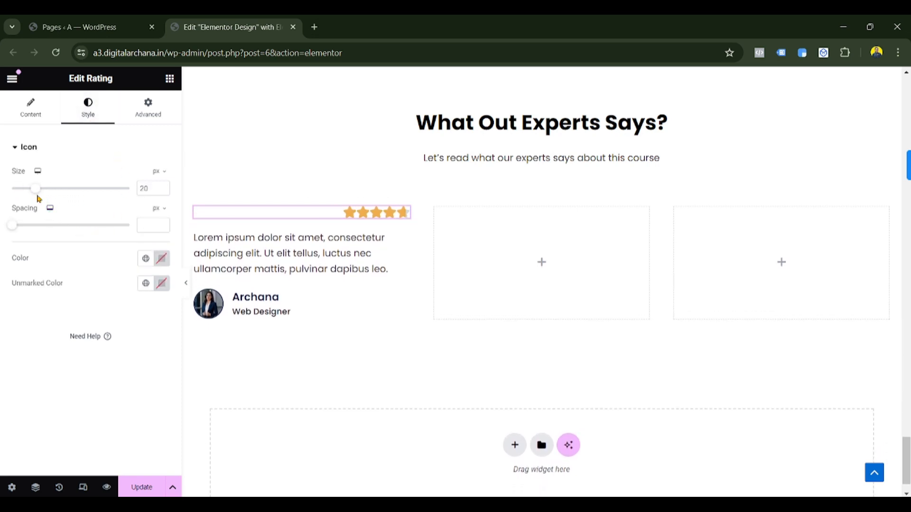
drag(151, 188, 132, 198)
text(15)
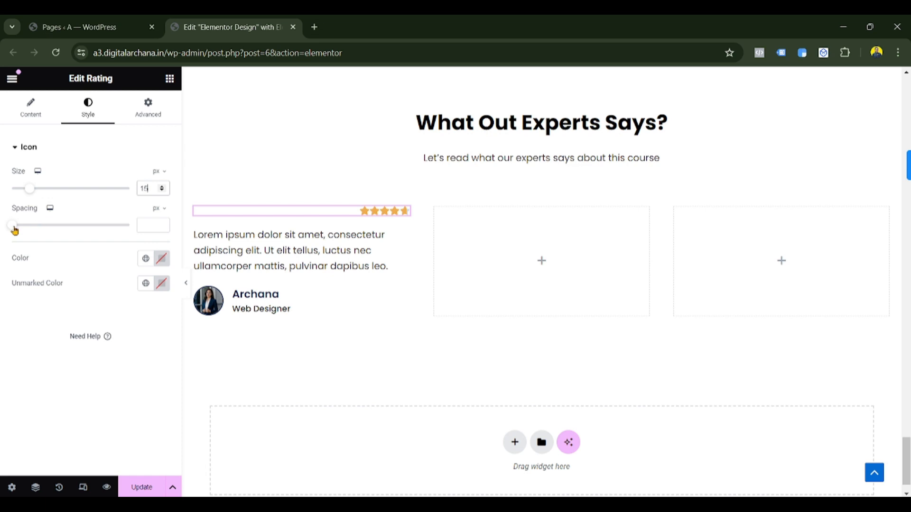
drag(13, 227, 23, 232)
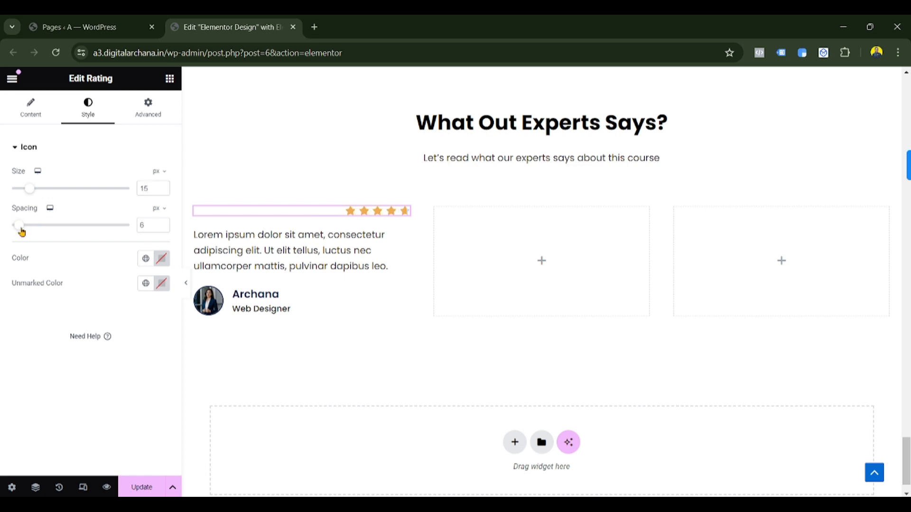
drag(146, 225, 125, 240)
text(5)
- Set the rating stars' color to the custom amber #FFB700
click(145, 258)
scroll(106, 322, down, 2)
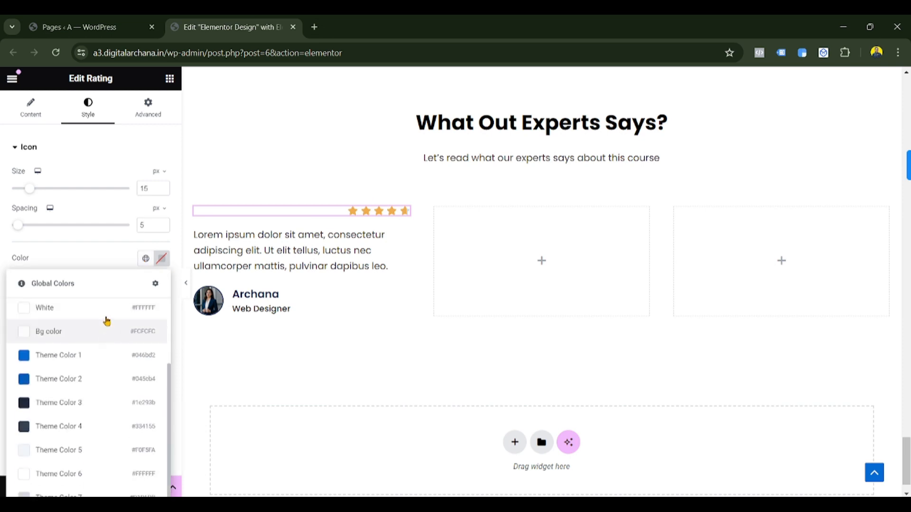
scroll(106, 321, up, 2)
click(162, 260)
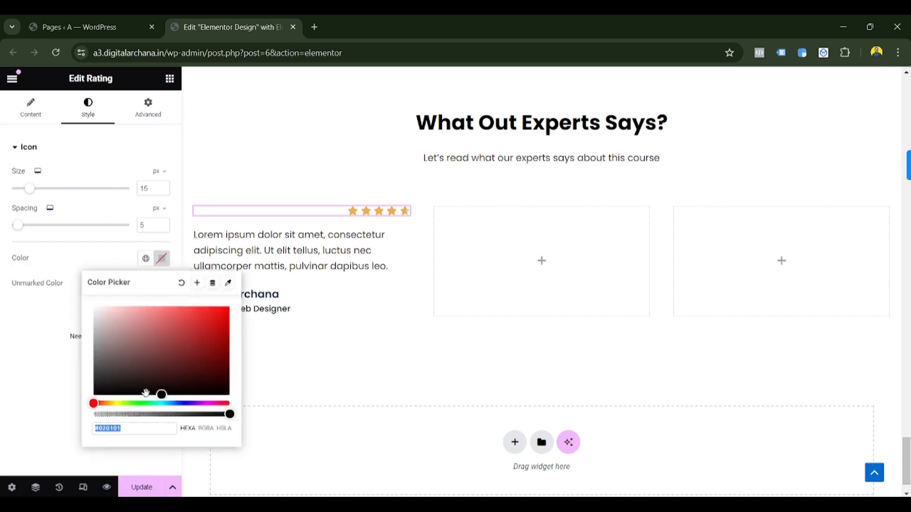
drag(108, 403, 110, 403)
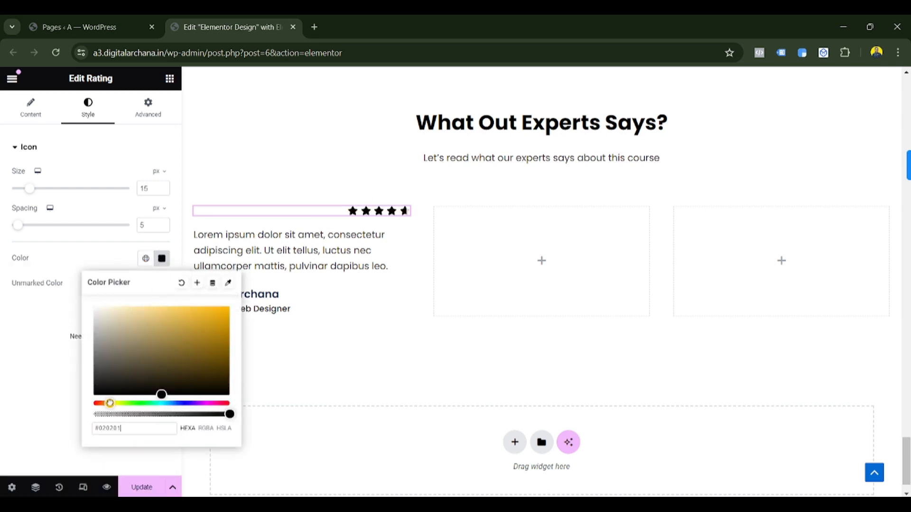
drag(222, 335, 238, 292)
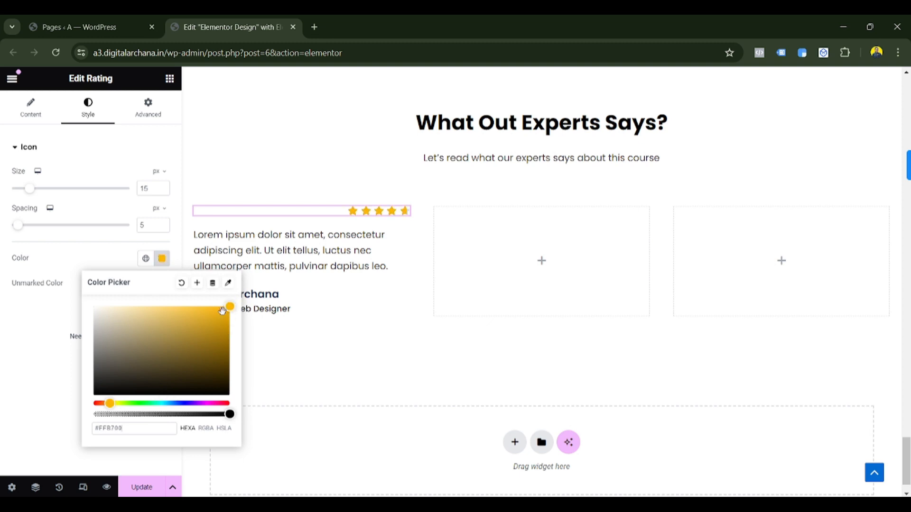
click(122, 258)
- Set the rating's unmarked color to a custom light gray, slightly darker than #DEDEDE
click(147, 284)
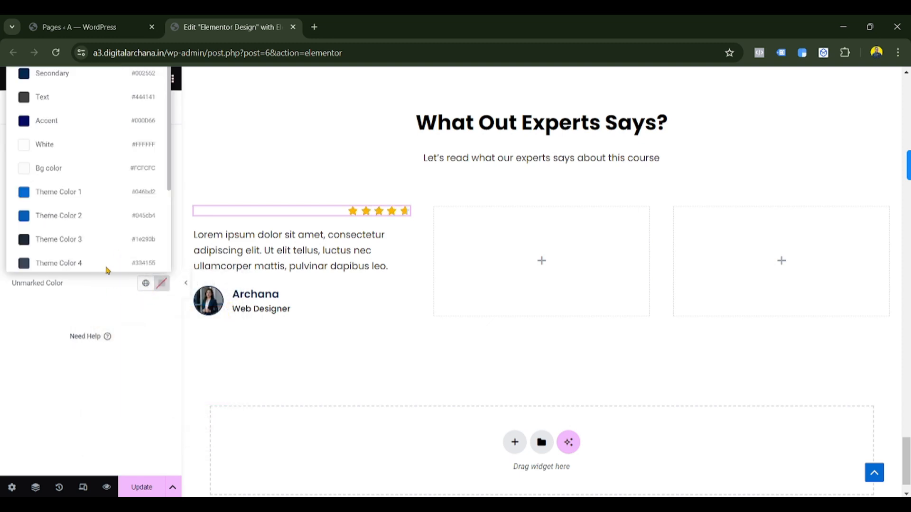
click(69, 168)
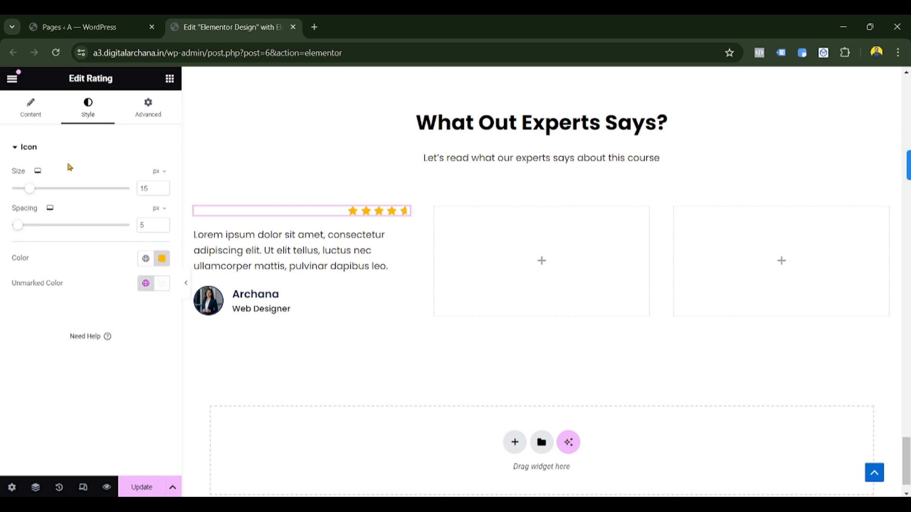
click(162, 283)
text(#DEDEDE)
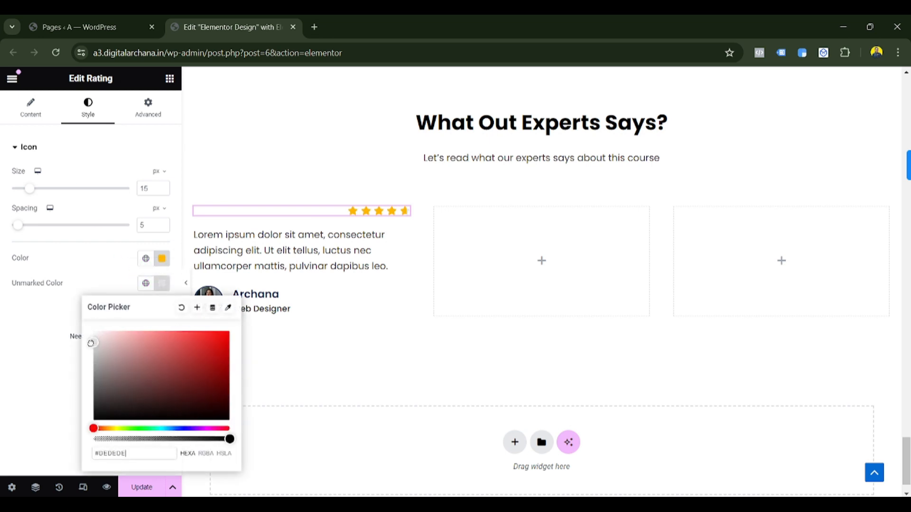
drag(90, 345, 90, 351)
click(2, 352)
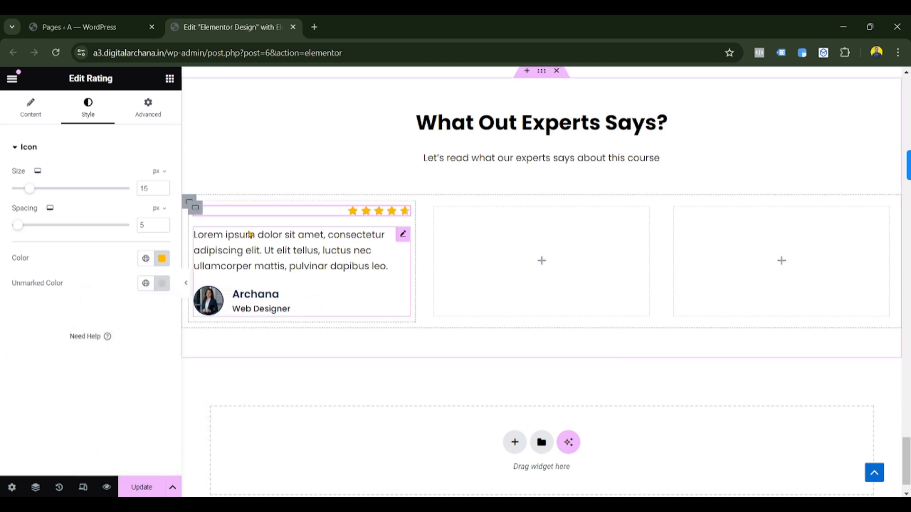
- Give the first testimonial card's container a classic background in white #FFFFFF
click(196, 213)
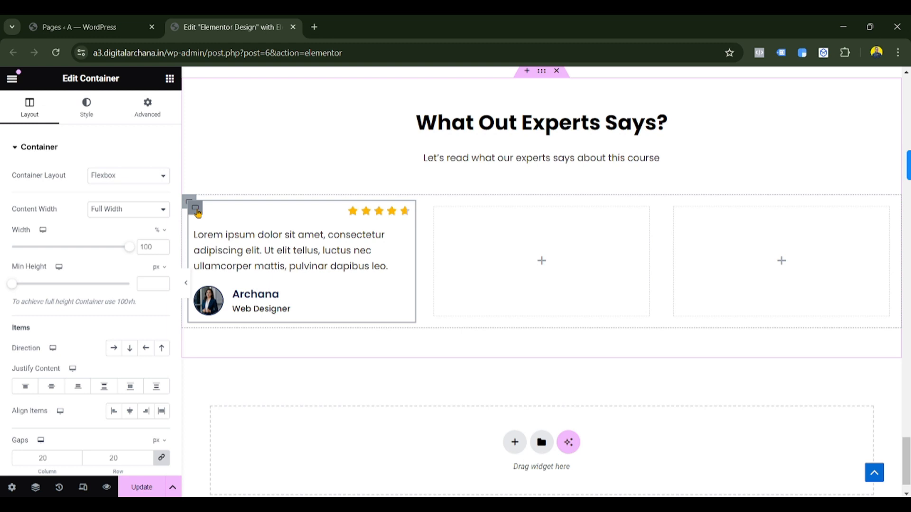
click(90, 112)
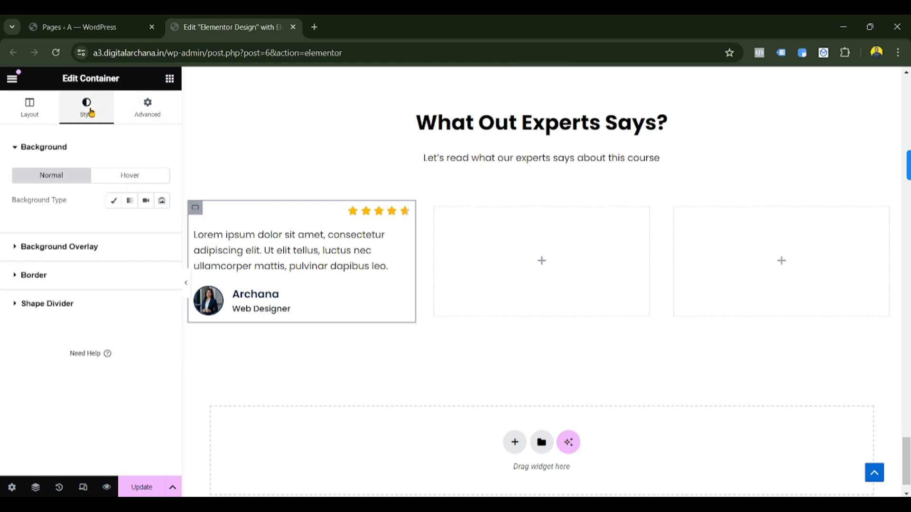
click(113, 203)
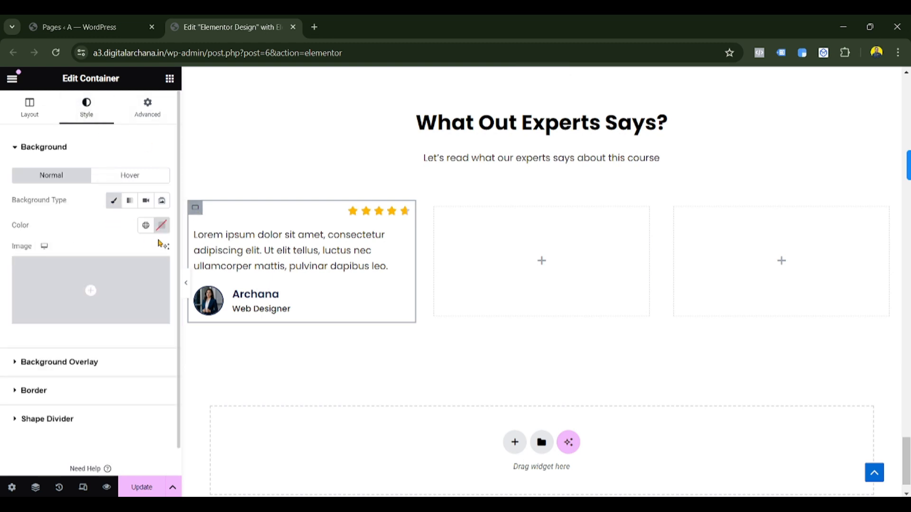
click(162, 226)
click(94, 279)
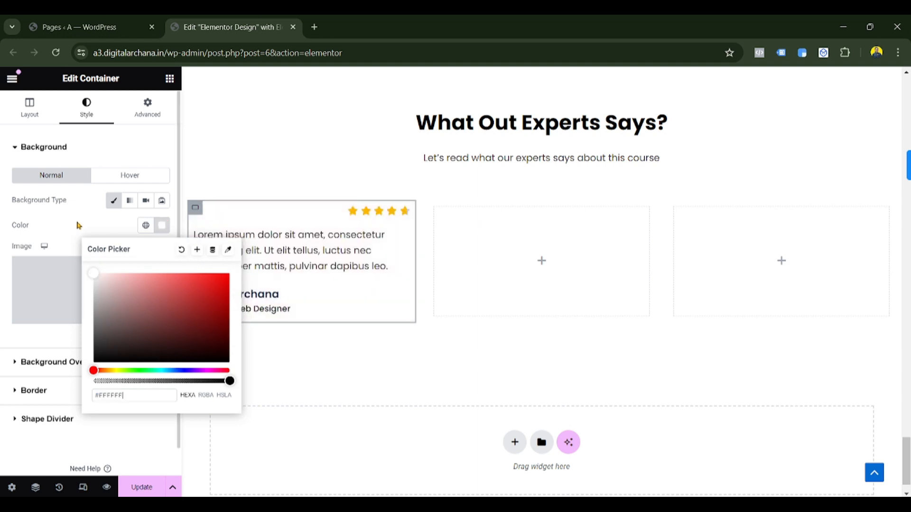
click(96, 223)
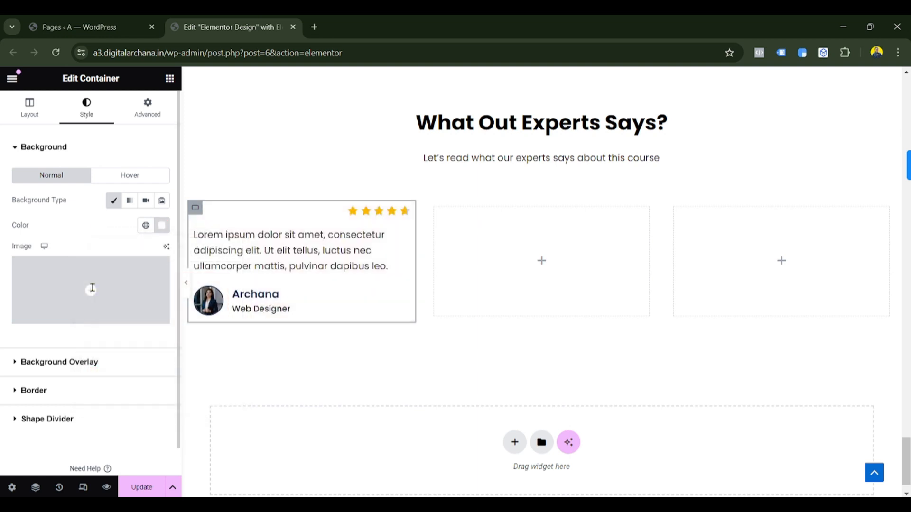
- Set the first testimonial card's border radius to 10 px on all corners
click(67, 388)
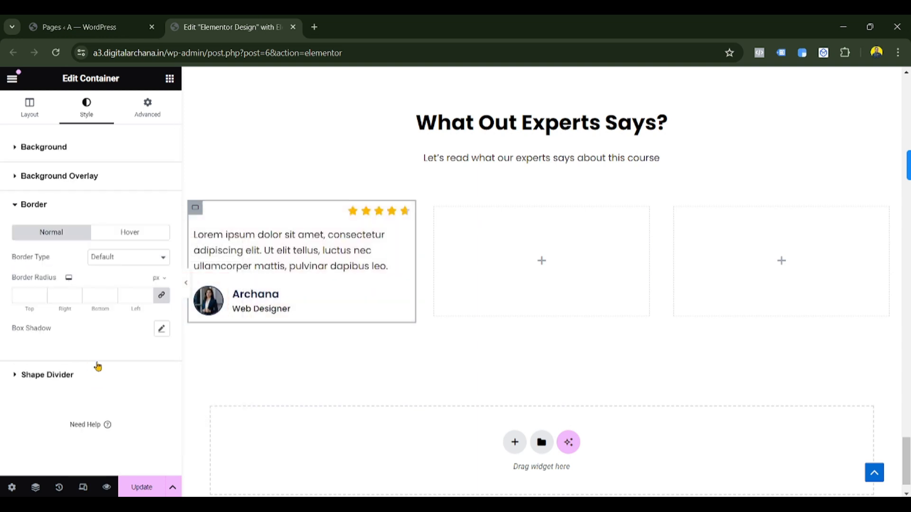
click(28, 297)
text(20)
mouse_move(24, 301)
mouse_down()
mouse_move(9, 298)
mouse_move(28, 303)
mouse_up()
double_click(24, 296)
text(10)
- Add a box shadow to the first testimonial card with horizontal -1, blur 20 and spread -10
click(161, 329)
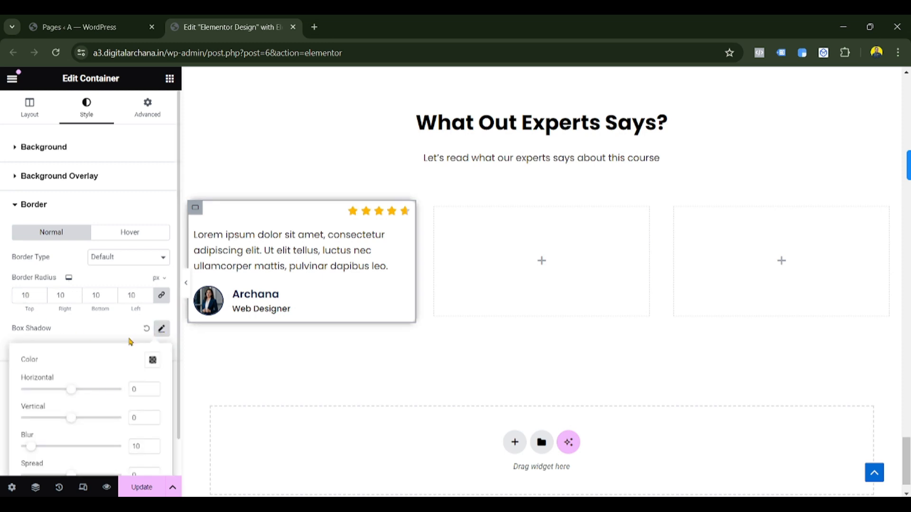
double_click(141, 390)
scroll(139, 395, down, 1)
drag(137, 410, 129, 410)
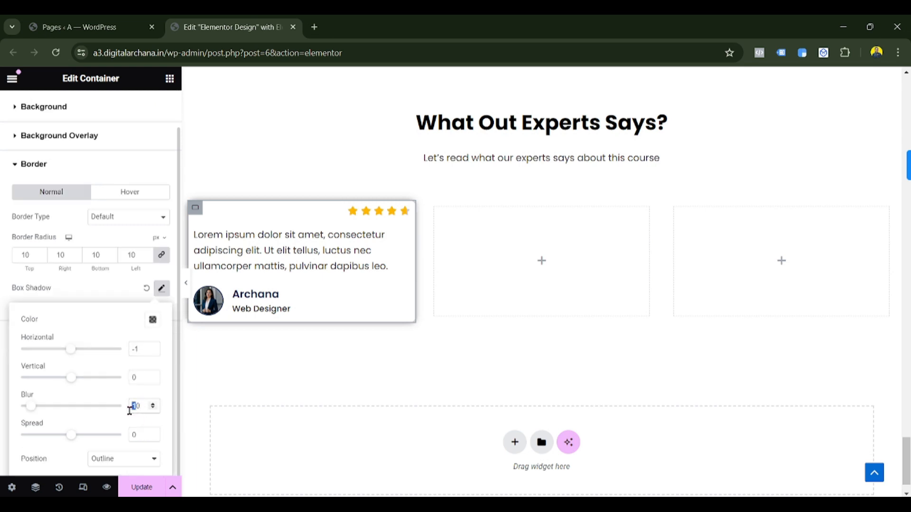
text(2)
double_click(133, 436)
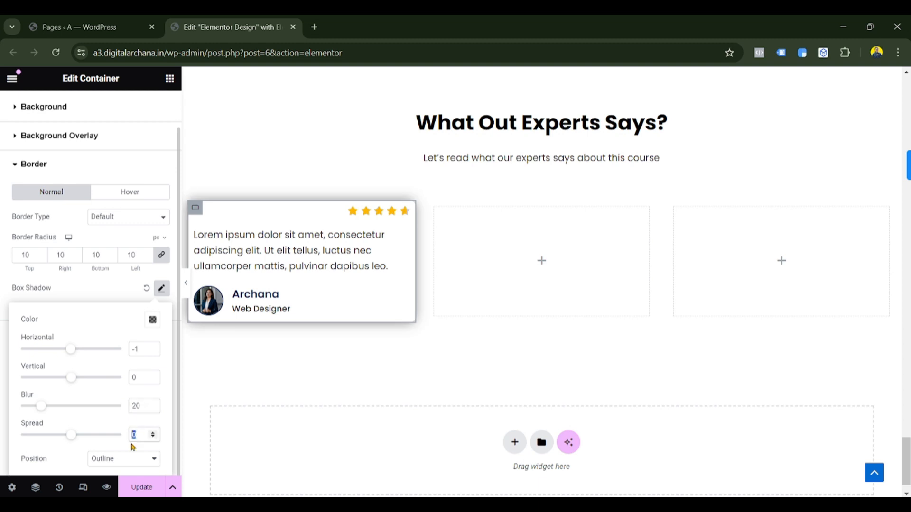
text(10)
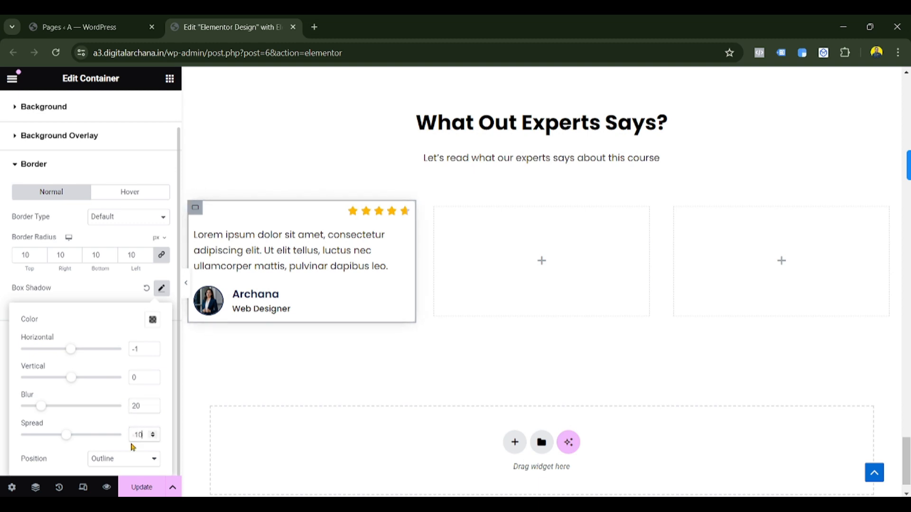
click(108, 295)
scroll(119, 234, up, 2)
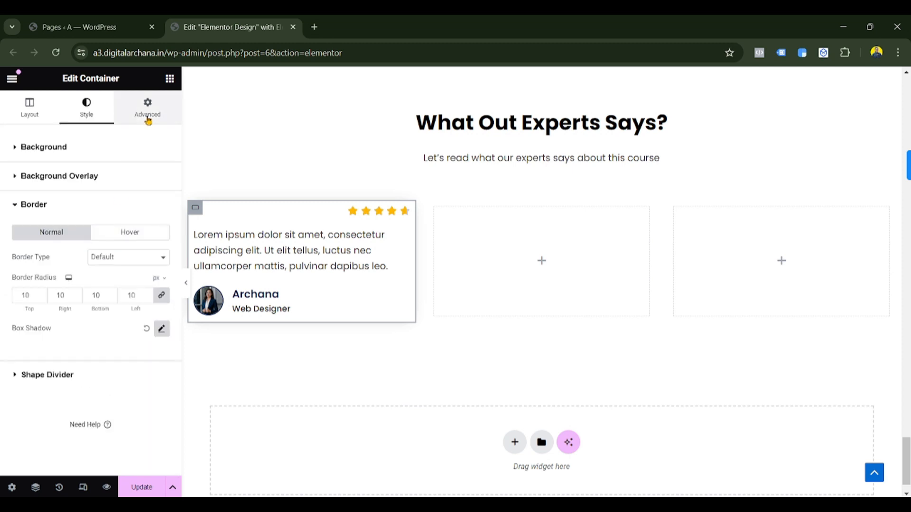
- Set the first testimonial card's padding to 30 px on all sides
click(146, 111)
click(28, 235)
text(20)
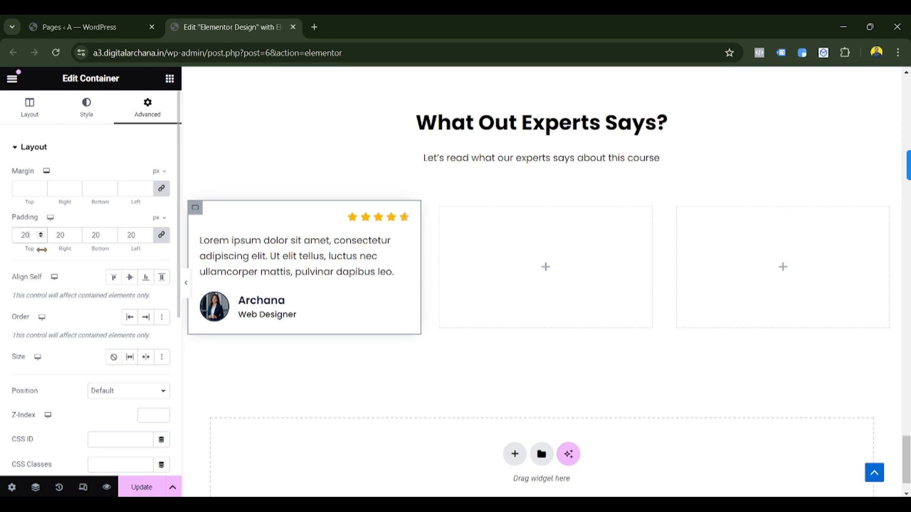
text(3)
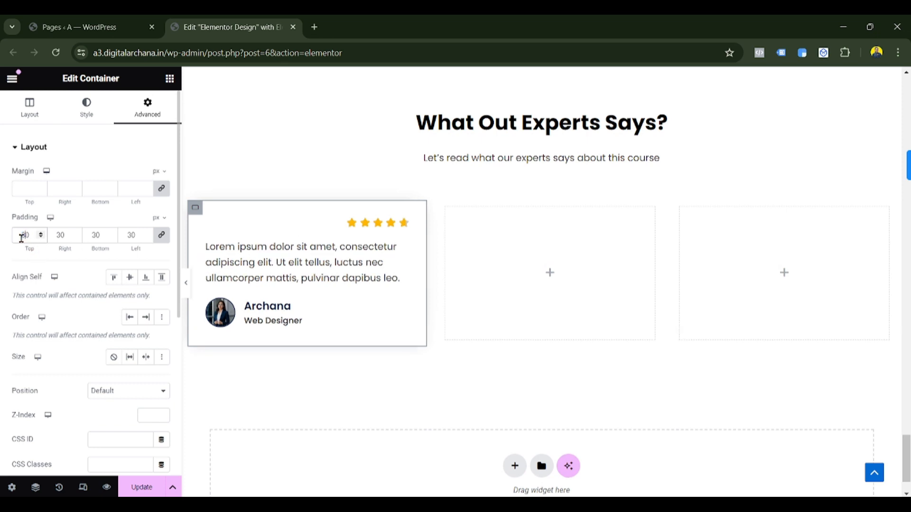
- Try margins of 2 and 5 px around the first testimonial card and clear the value again
click(22, 189)
text(2)
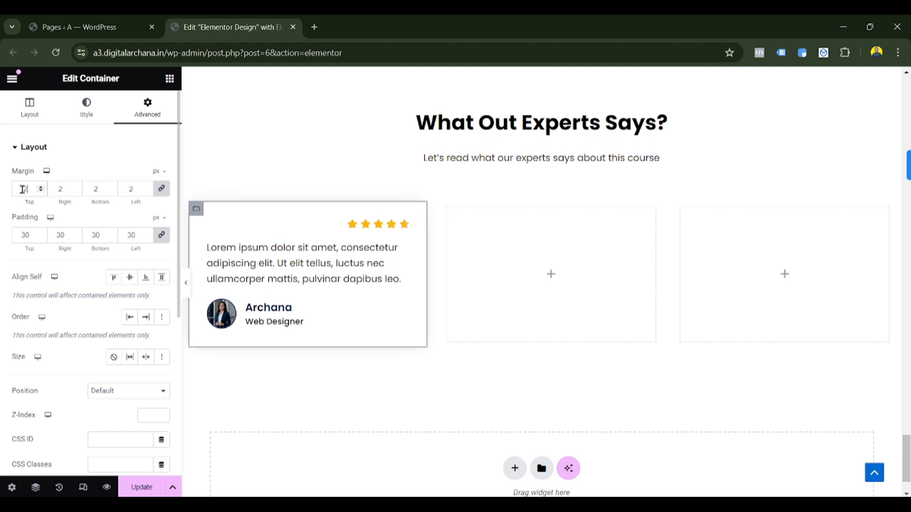
key(BackSpace)
text(5)
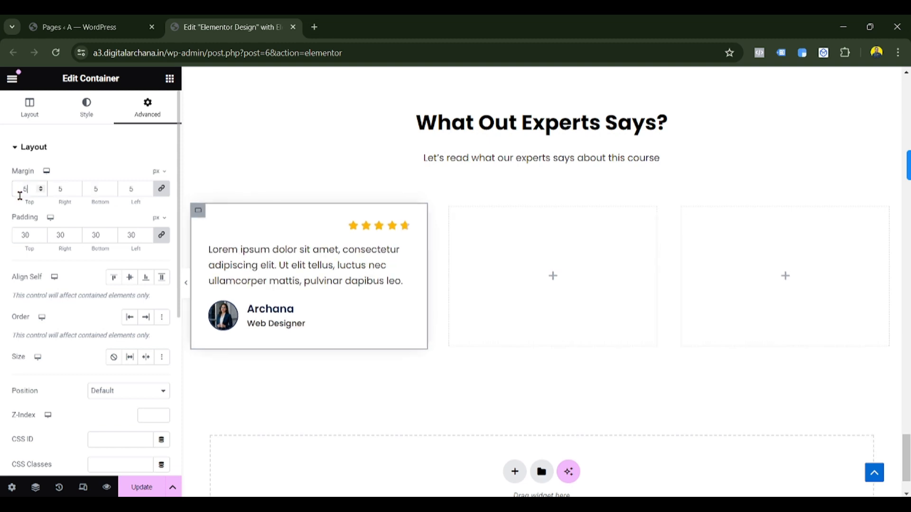
drag(28, 192, 17, 196)
key(BackSpace)
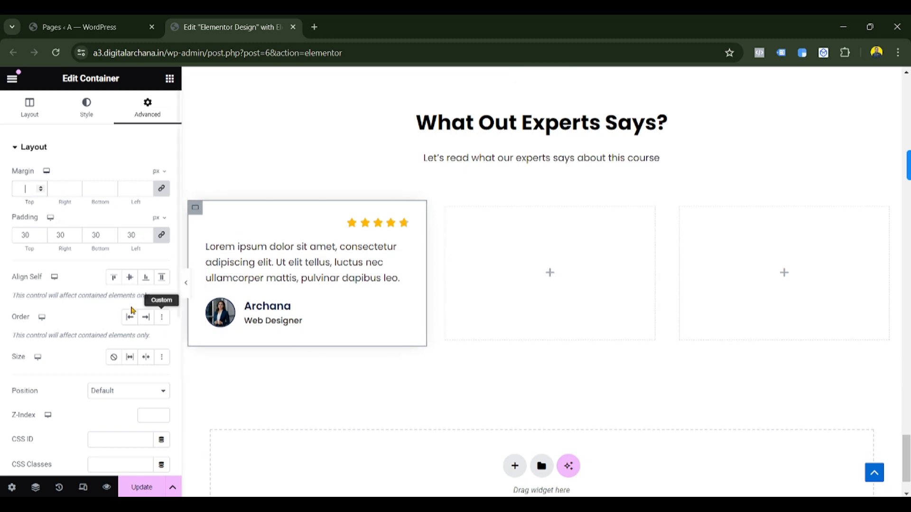
click(191, 204)
scroll(33, 271, down, 3)
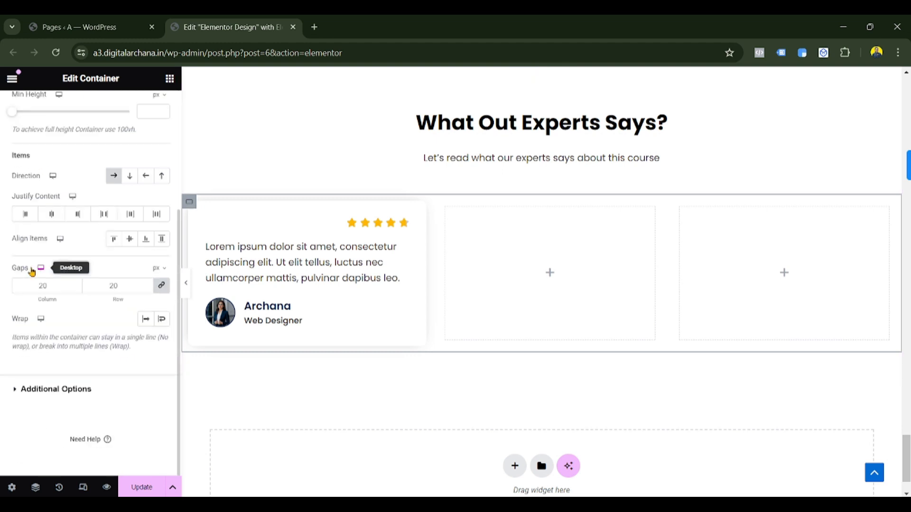
click(42, 286)
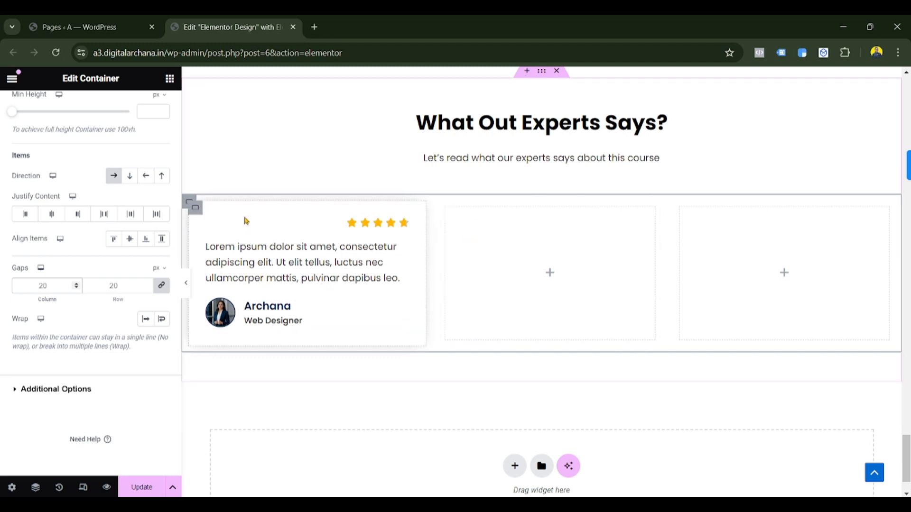
- Duplicate the styled first testimonial card twice within the row
right_click(195, 207)
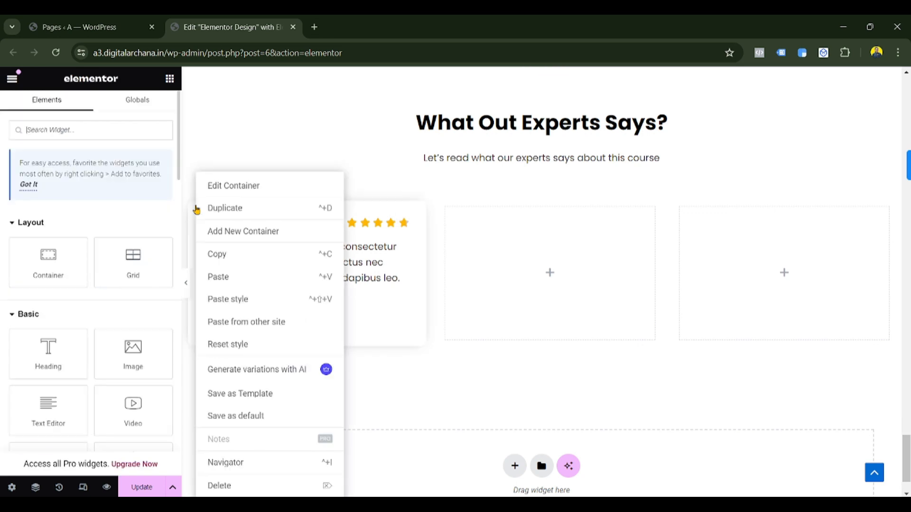
click(222, 228)
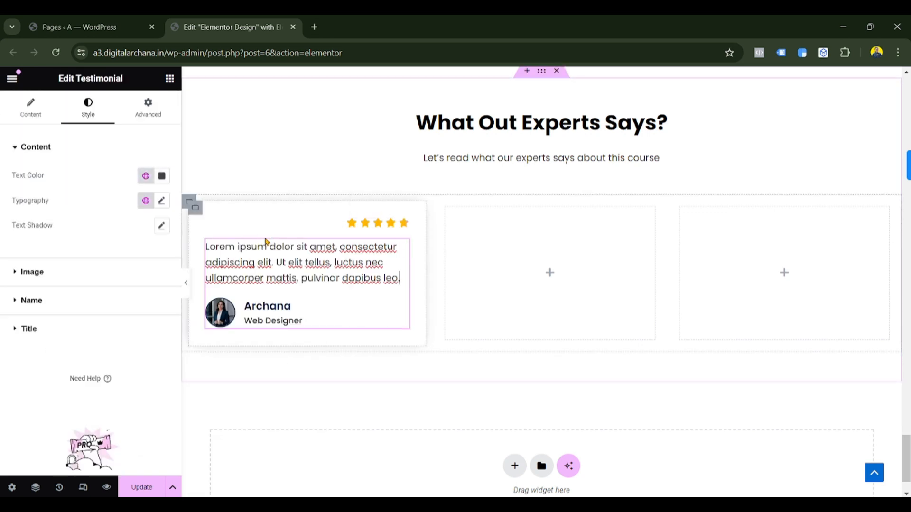
right_click(195, 213)
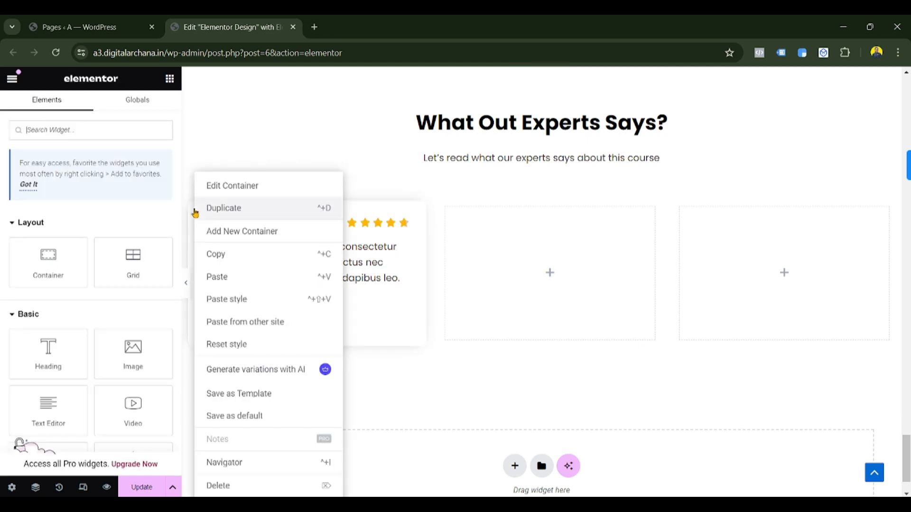
click(216, 214)
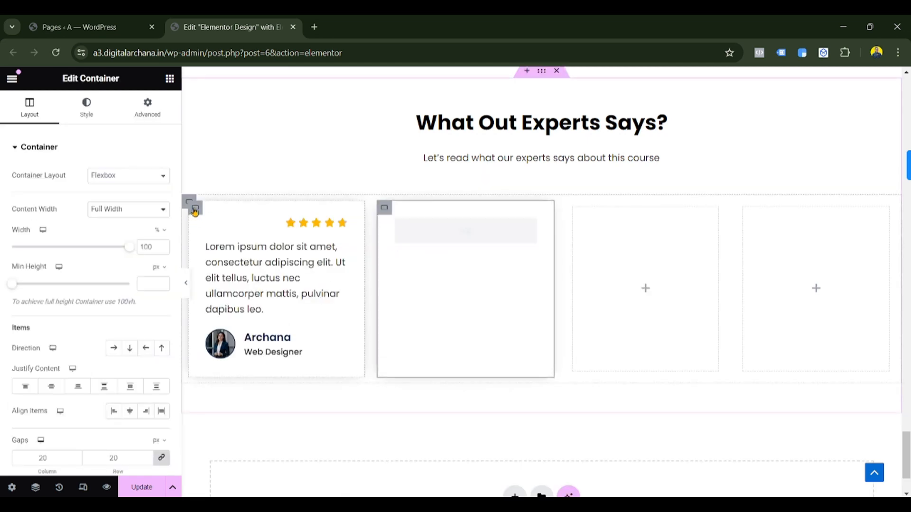
right_click(195, 212)
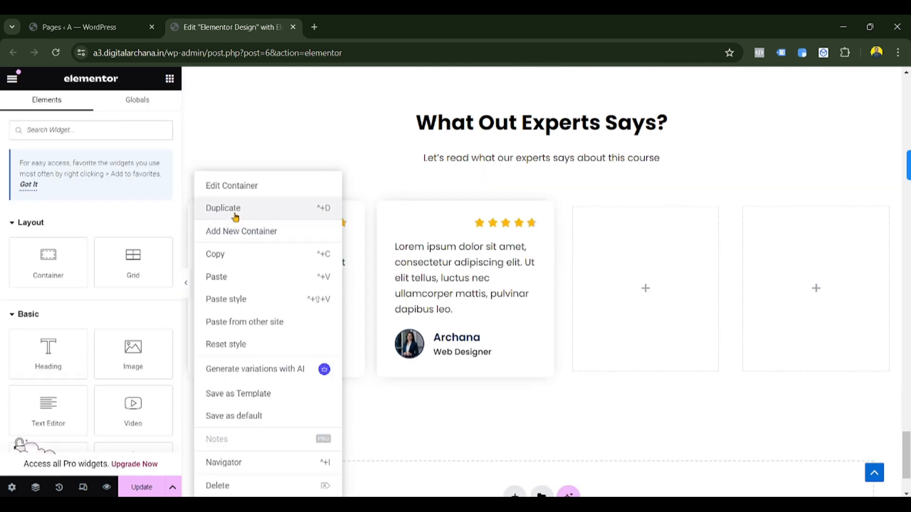
click(235, 217)
- Delete the two empty placeholder containers at the end of the testimonial row
right_click(702, 311)
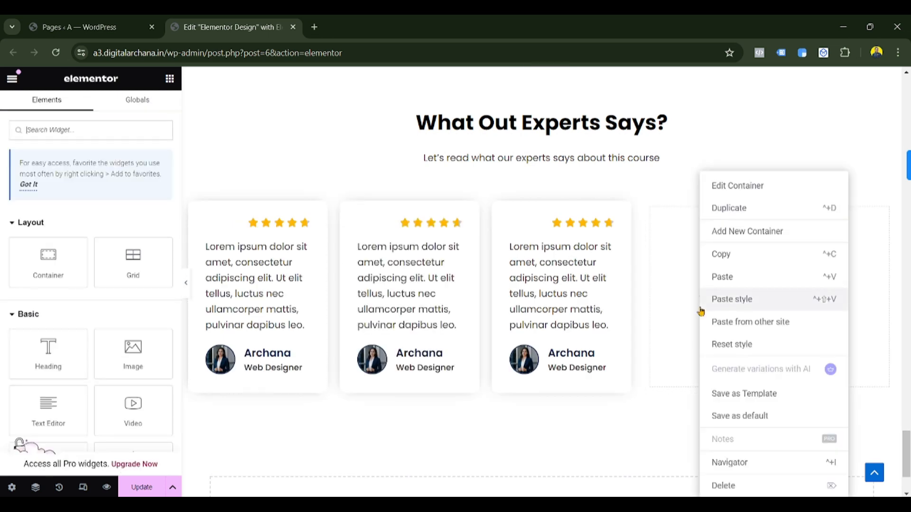
click(741, 489)
right_click(796, 290)
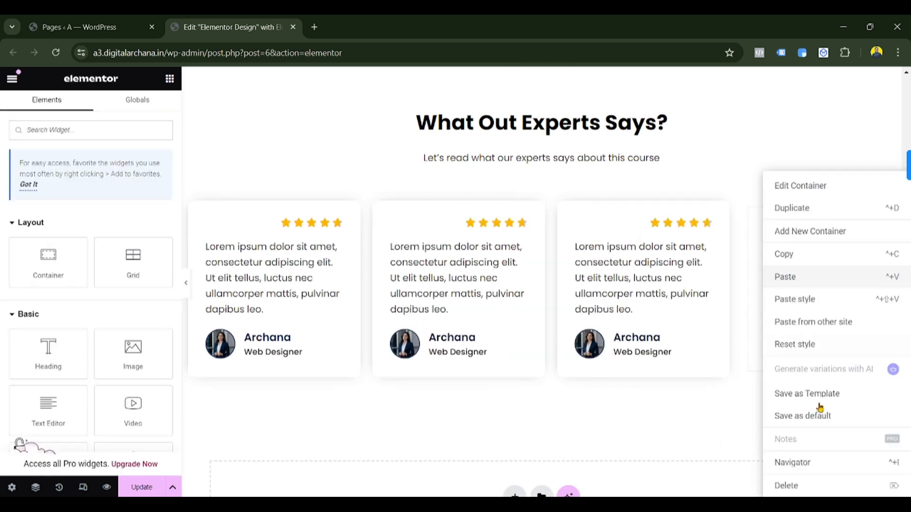
click(802, 489)
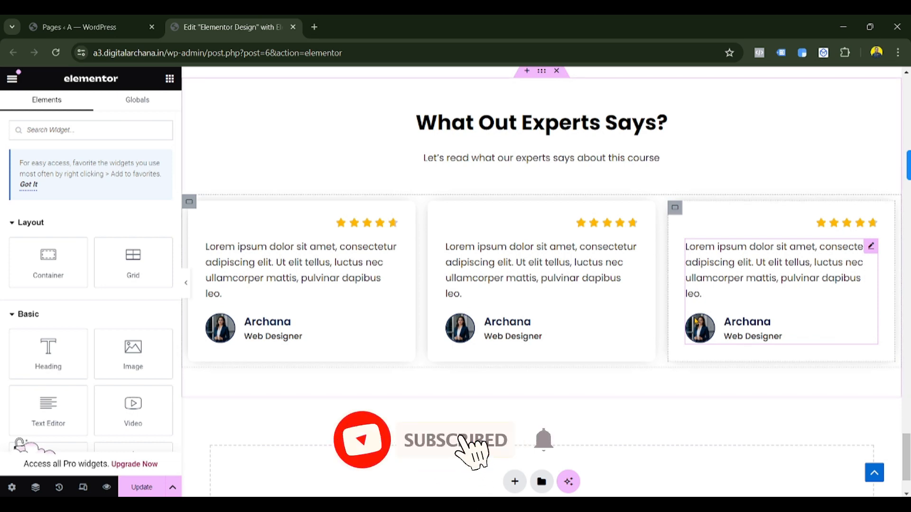
- Examine the middle card's testimonial content settings, including its text, image, name and title
click(572, 270)
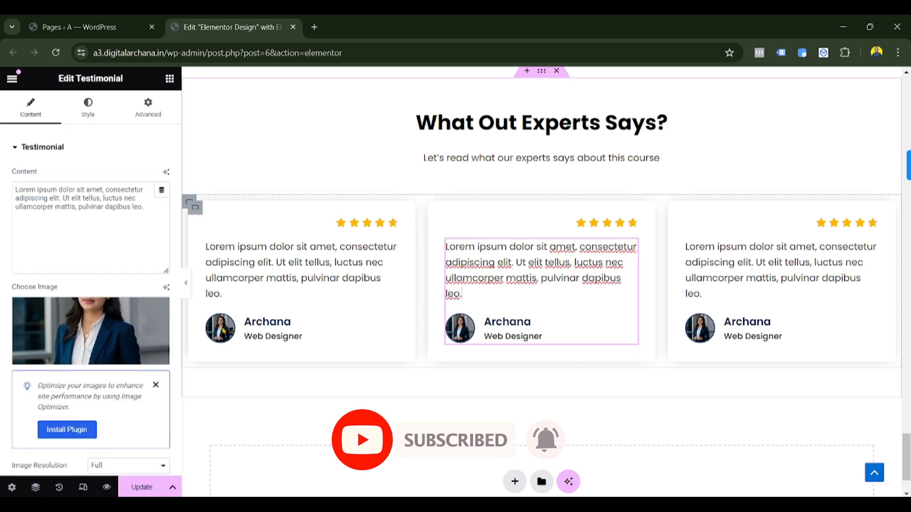
click(65, 207)
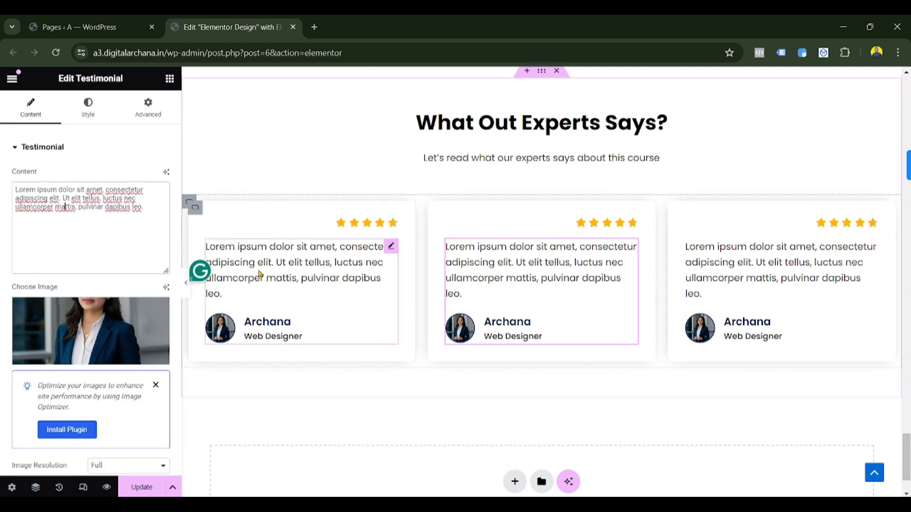
scroll(112, 359, down, 4)
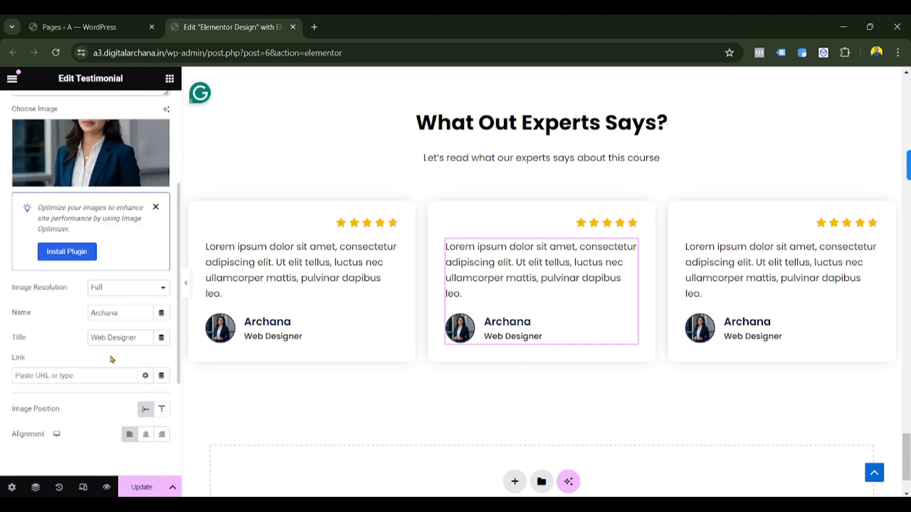